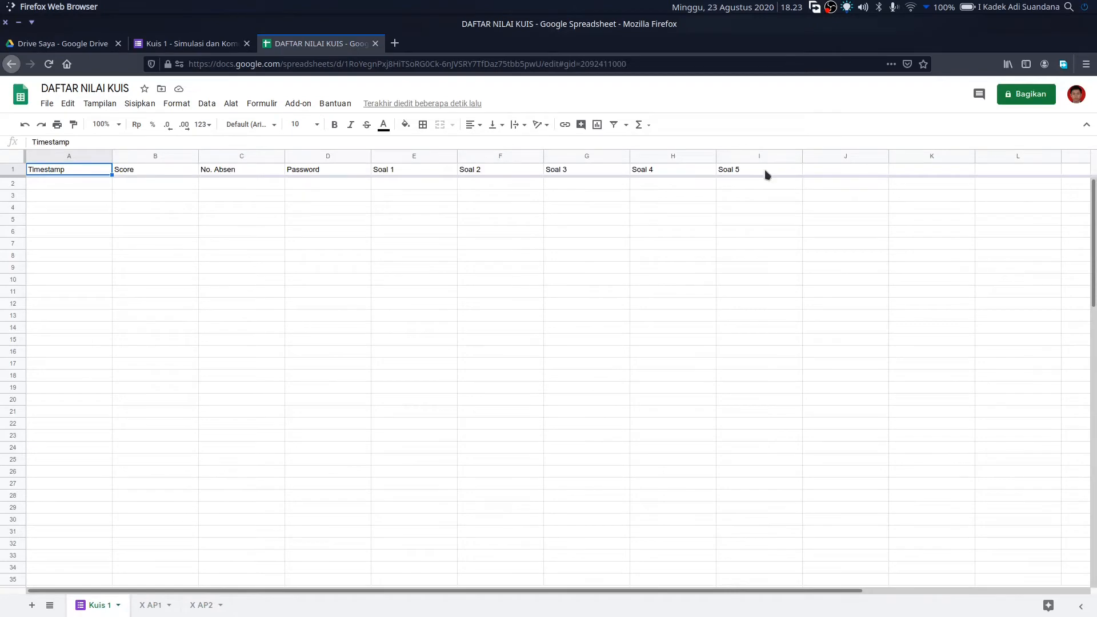
- Paste the saved Parameter formula from Kate into cell J1 of the responses sheet
click(823, 170)
click(931, 171)
click(833, 173)
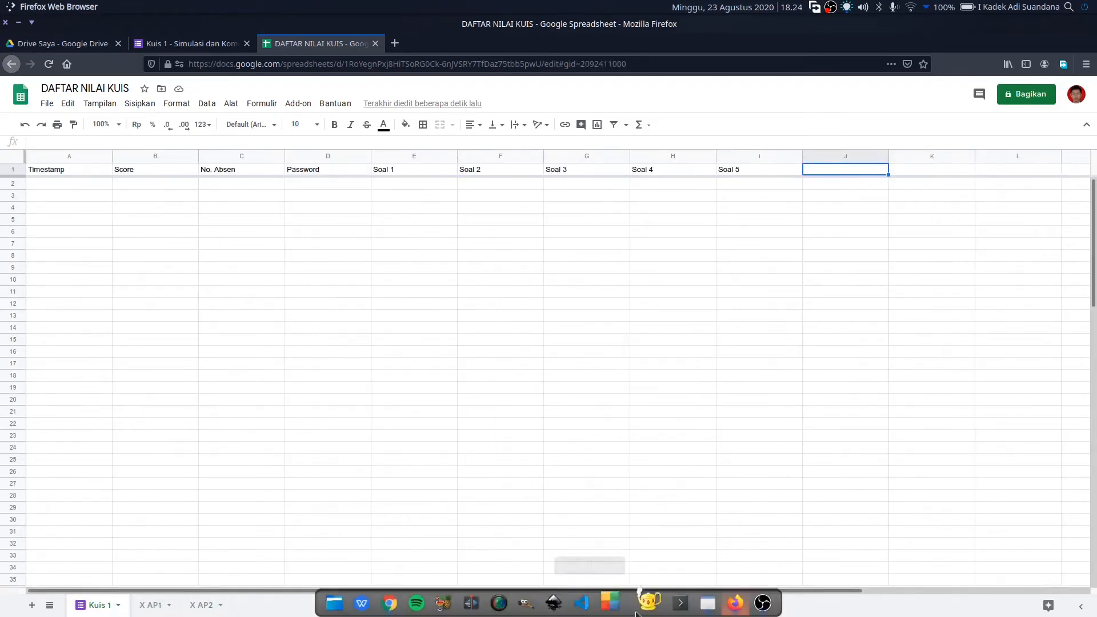
click(707, 602)
drag(539, 66, 46, 66)
key(ctrl+c)
click(735, 602)
double_click(832, 170)
right_click(832, 170)
click(858, 225)
key(Return)
- Paste the saved Nilai formula into cell K1
click(707, 603)
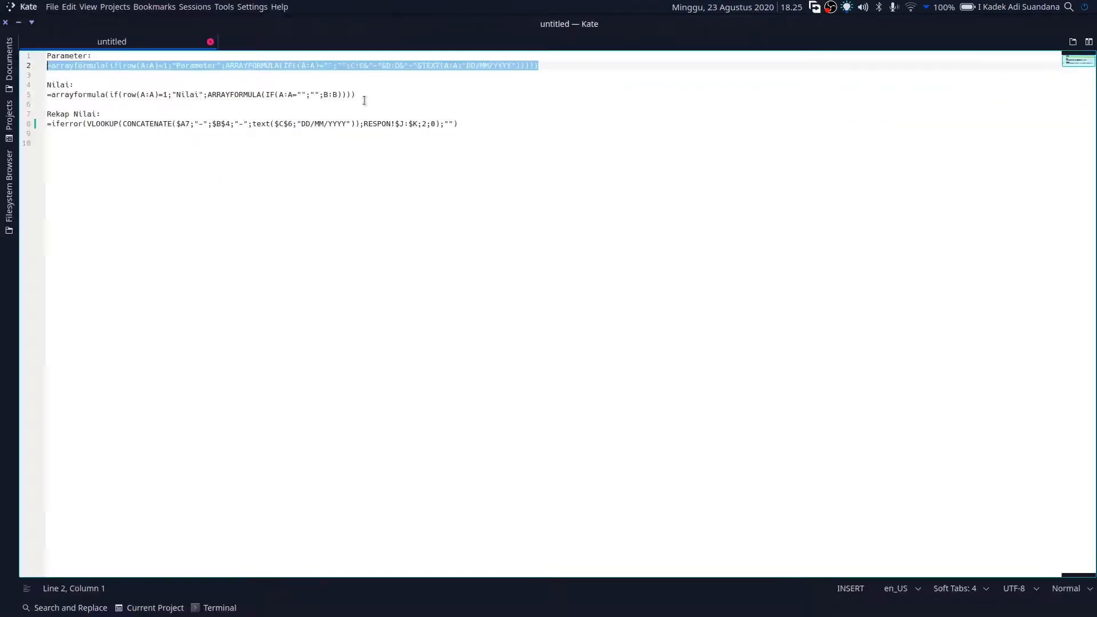
drag(359, 94, 47, 94)
key(ctrl+c)
click(735, 602)
double_click(929, 170)
key(ctrl+v)
key(Return)
click(826, 172)
- Define columns J:K as the named range TbKuis1
click(62, 182)
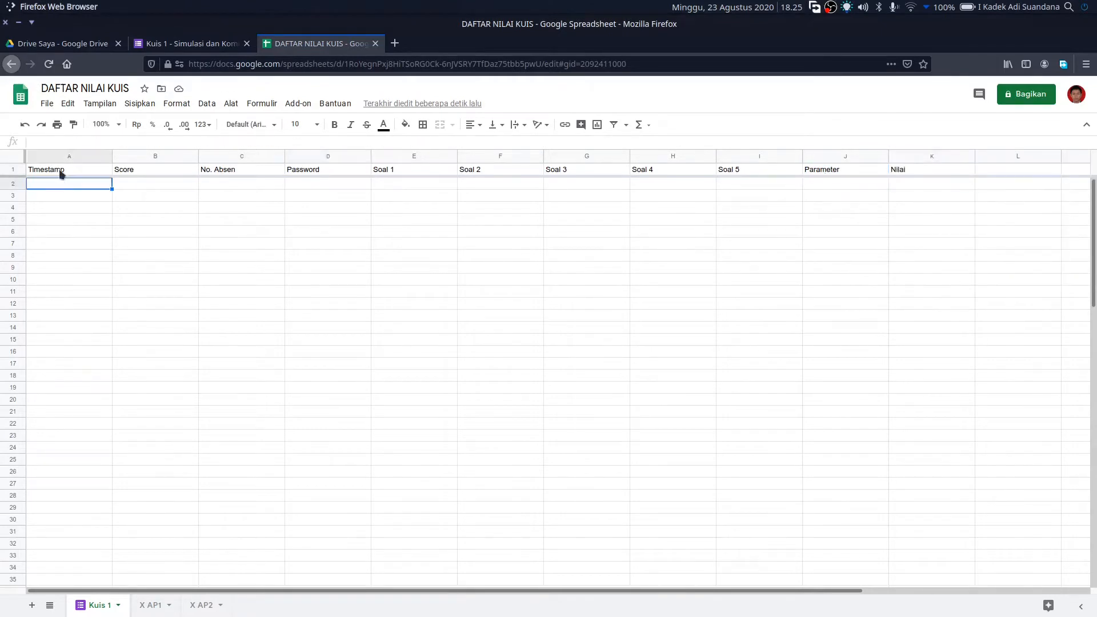
click(150, 183)
drag(861, 158, 919, 156)
right_click(919, 156)
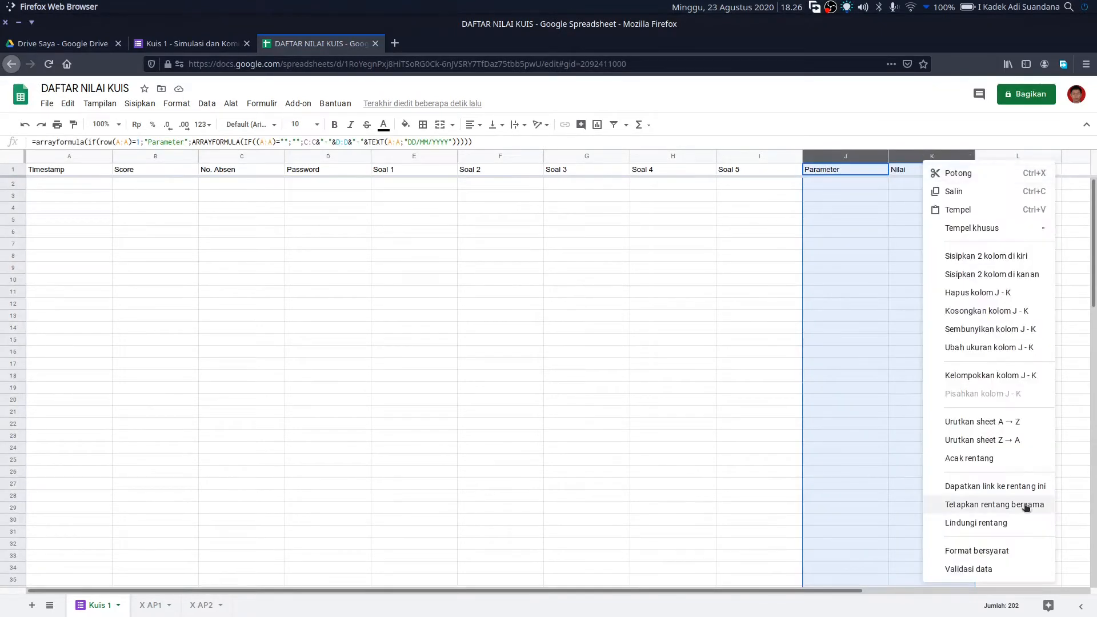
click(1018, 505)
text(TbKuis1)
click(1040, 216)
click(500, 340)
- On X AP1, enter the class password in B4 and quiz date 23/08/2020 in C6
click(151, 605)
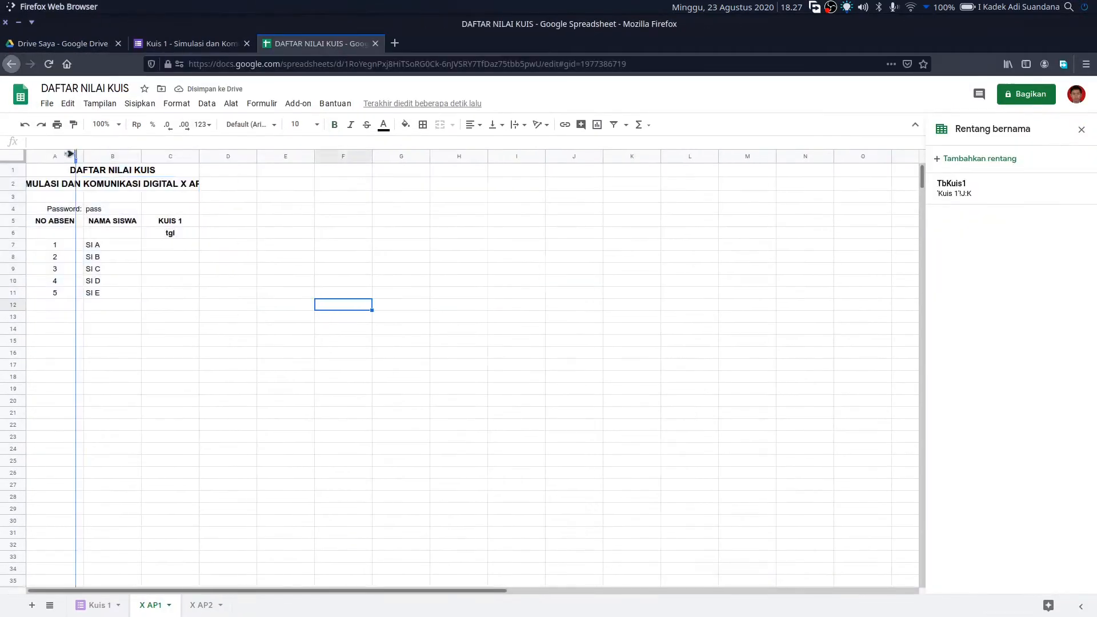
click(90, 210)
text(xap1)
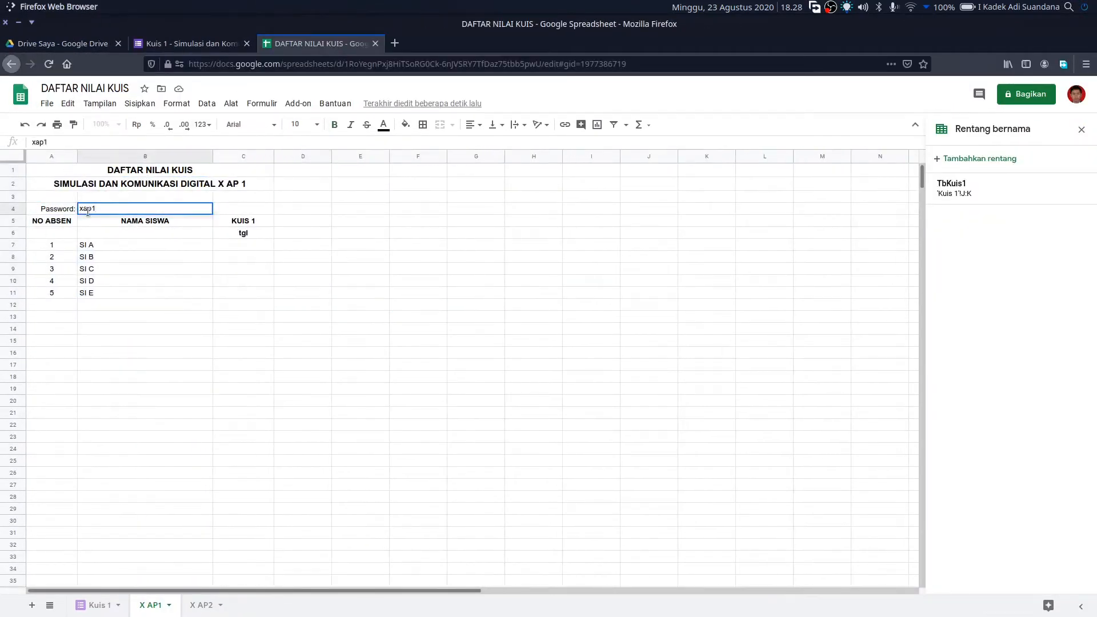
click(243, 232)
text(23/08/2020)
key(Return)
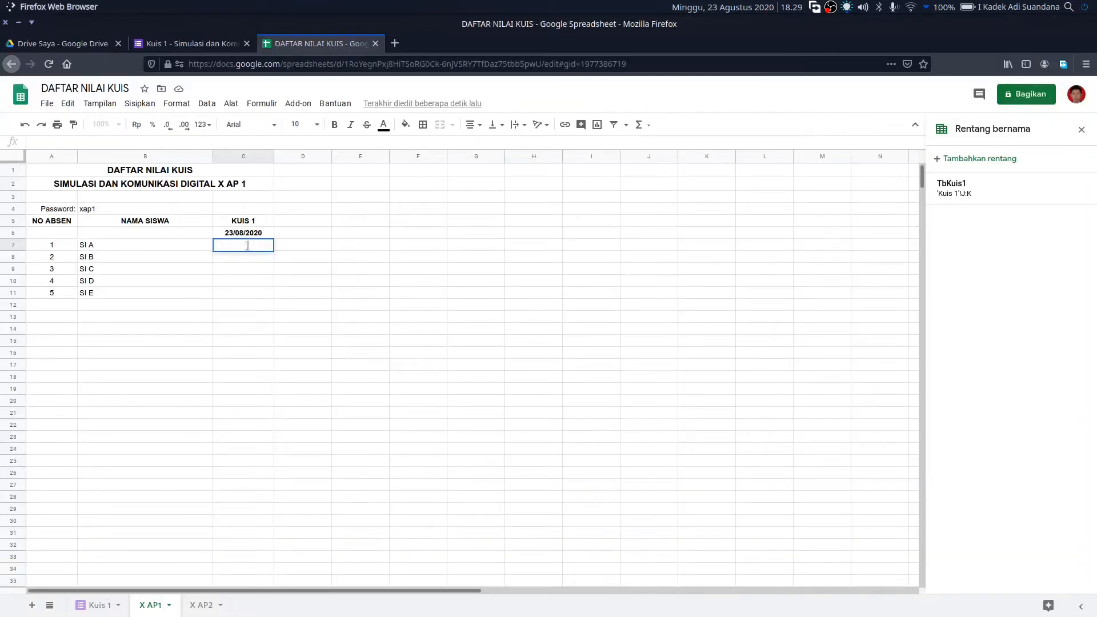
- Put a VLOOKUP on TbKuis1 with column 2 and exact match in C7, filled down to C11
key(ctrl+v)
drag(316, 142, 380, 142)
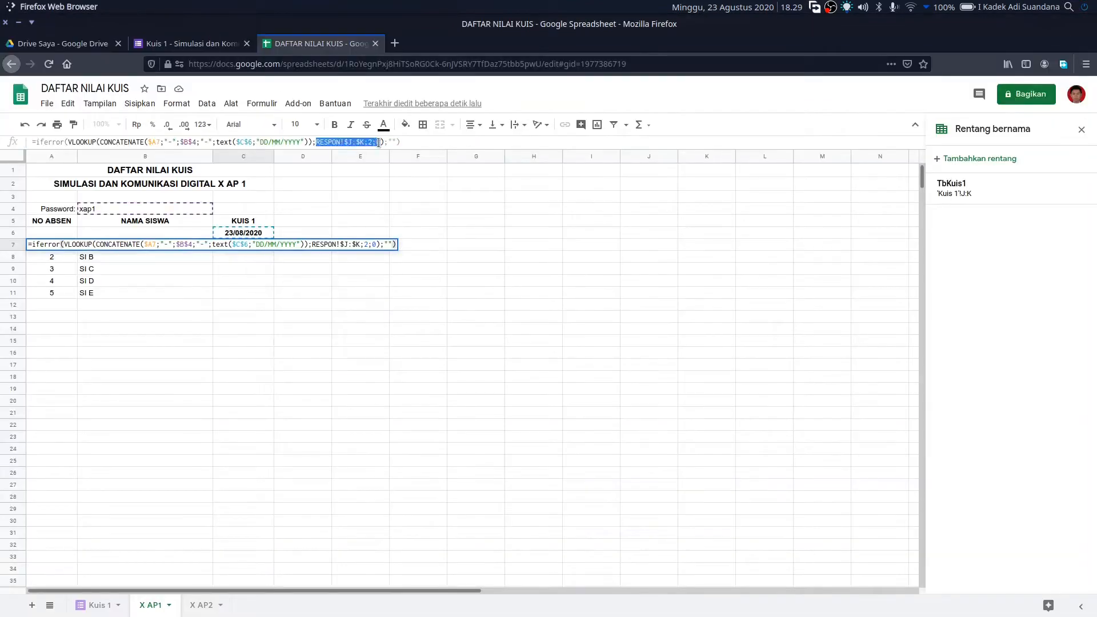
key(BackSpace)
text(Tb)
click(87, 181)
text(;2;0)
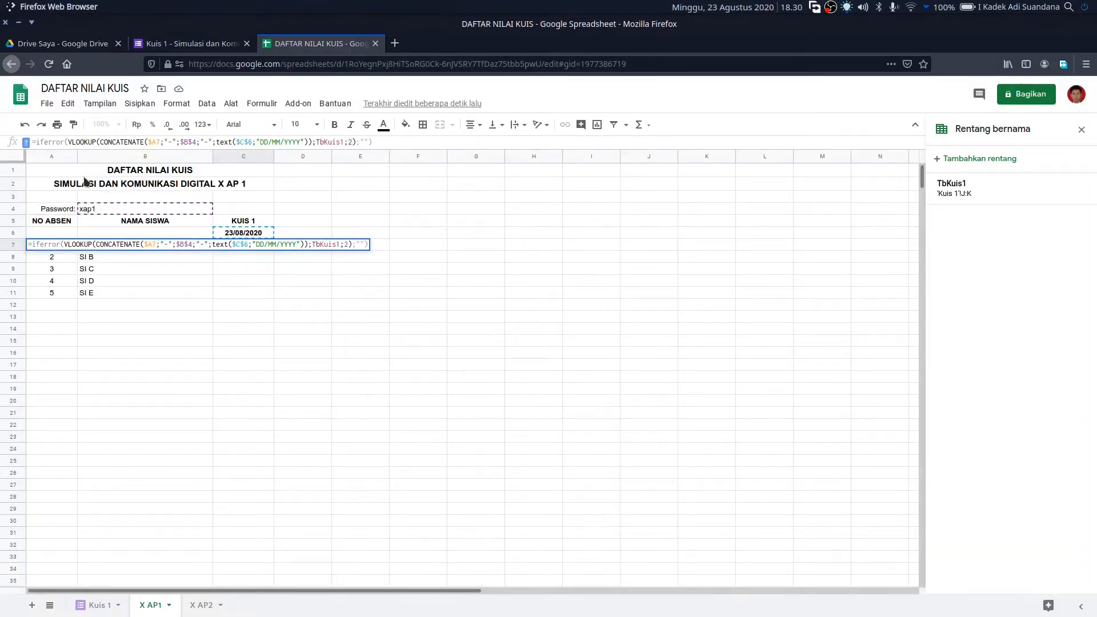
key(Return)
key(Up)
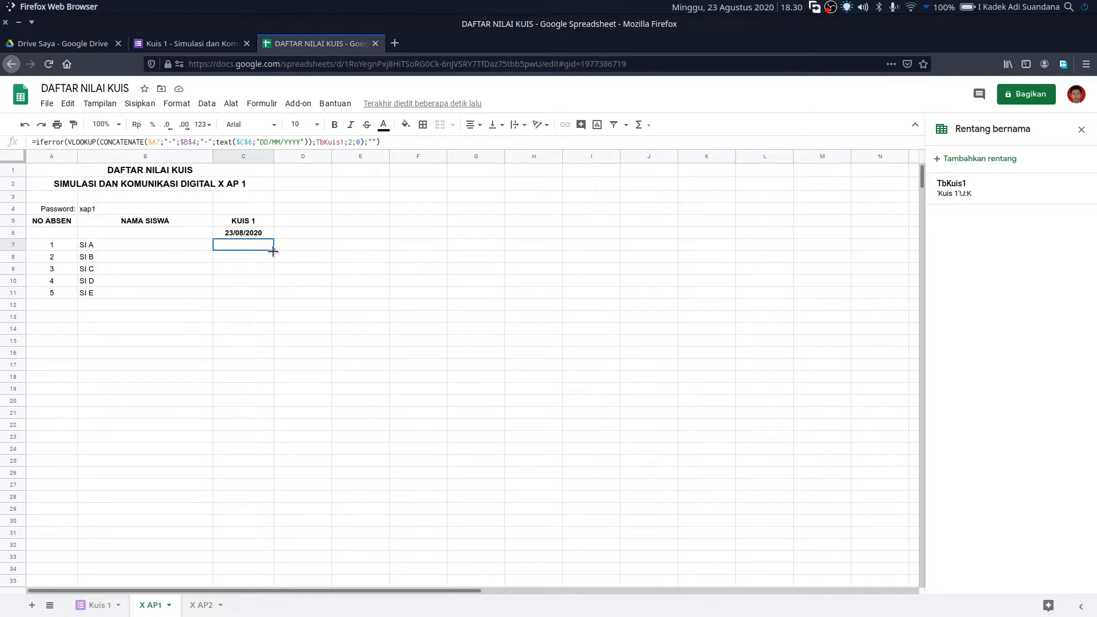
drag(274, 250, 273, 292)
click(251, 280)
click(245, 270)
- Copy the X AP1 class table into X AP2 and widen columns A and B
drag(88, 167, 257, 245)
click(201, 606)
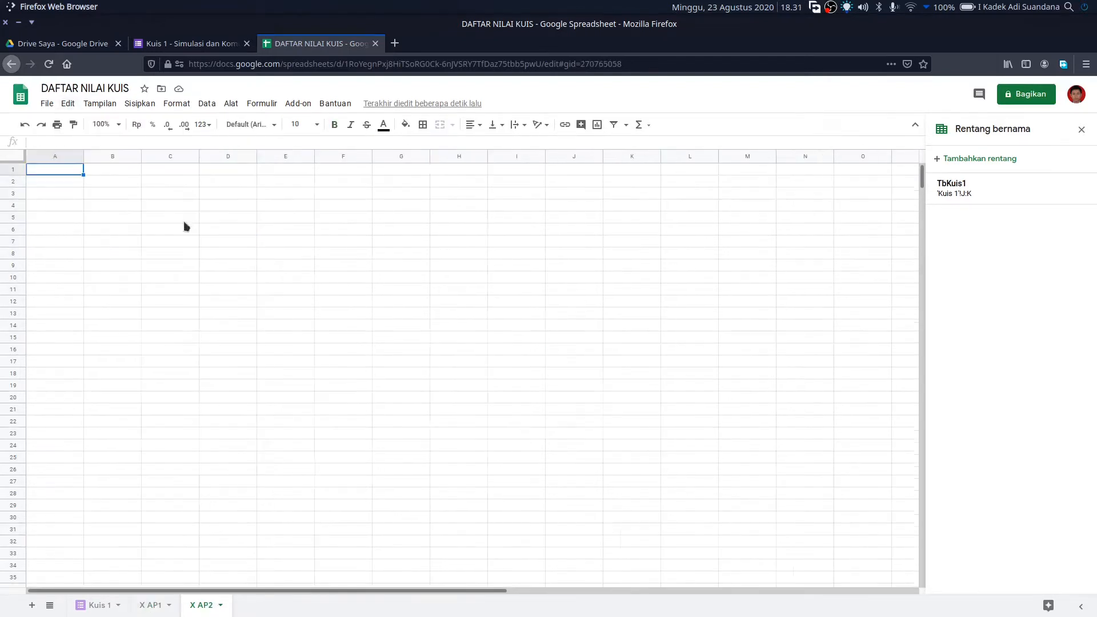
click(68, 103)
mouse_move(123, 229)
click(245, 265)
click(343, 340)
drag(84, 157, 73, 157)
drag(132, 157, 218, 156)
click(478, 364)
- Adapt X AP2: title X AP 2, its own class password, numbers 2–5, students SI F–SI J
double_click(245, 185)
key(BackSpace)
text(2)
click(114, 209)
text(xamp2)
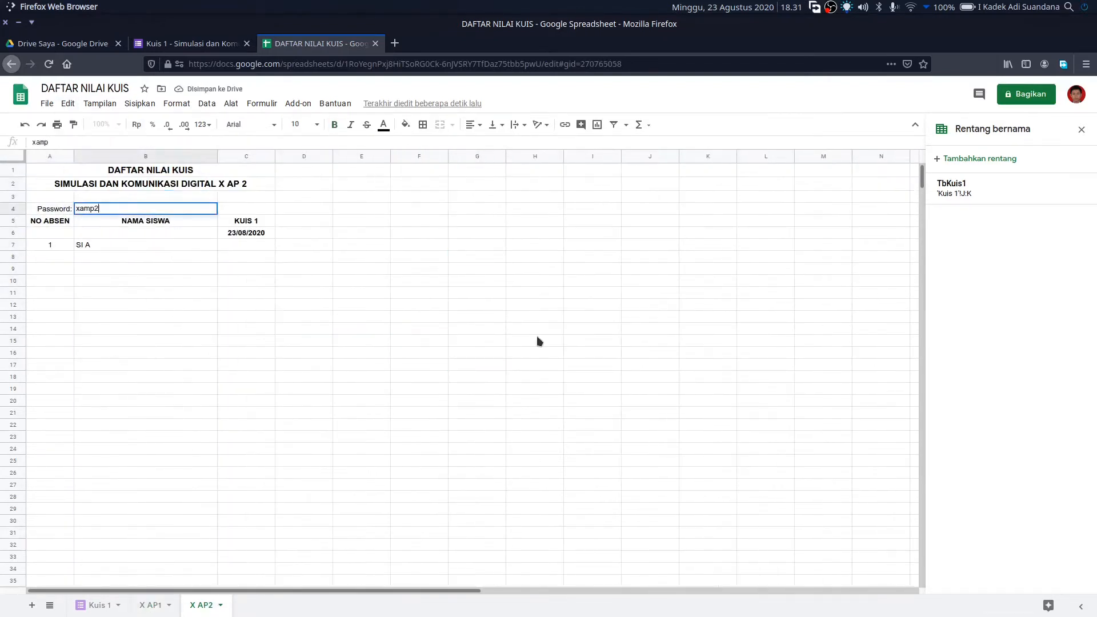
click(247, 233)
click(61, 257)
text(2 3 4 5)
key(Up)
key(Up)
key(Up)
key(Up)
key(Up)
key(Right)
text(SI F SI G SI H SI I SI J)
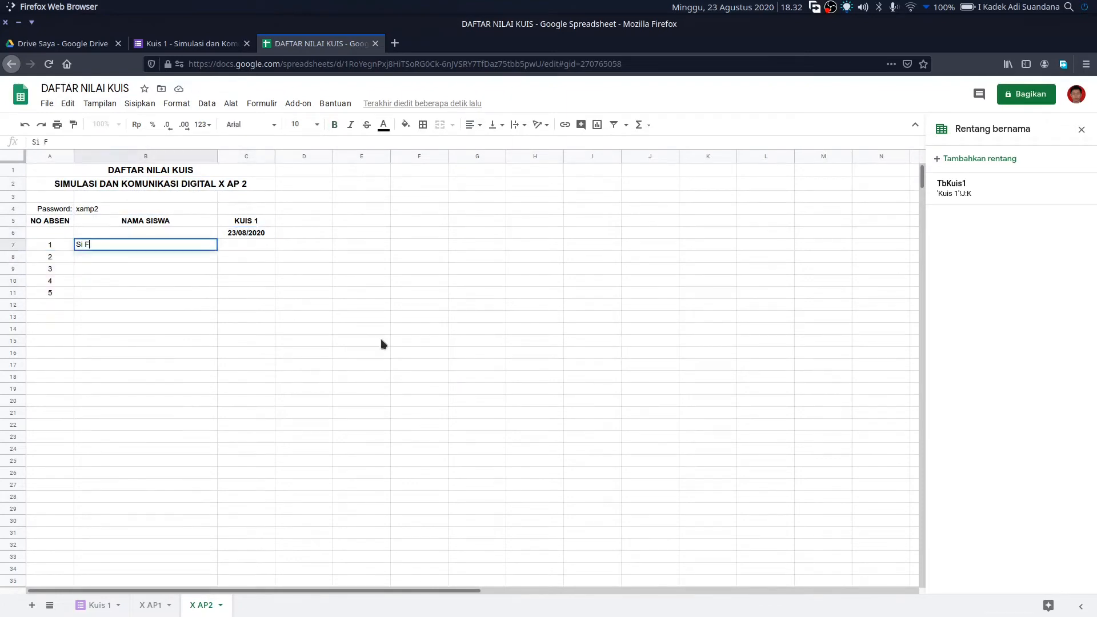
- Fill the C7 lookup formula down to C11 on X AP2
click(246, 246)
drag(274, 250, 272, 294)
click(593, 282)
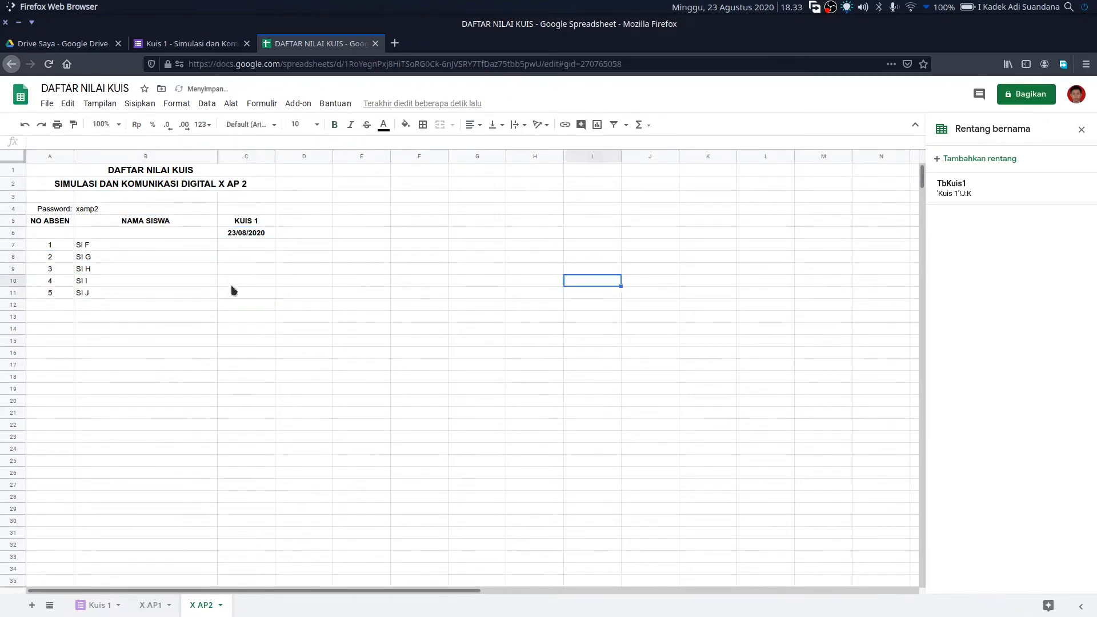
click(246, 245)
click(246, 292)
- Save the Kuis 1 form settings and preview it as No. Absen 1 with the X AP1 password
click(206, 44)
click(961, 95)
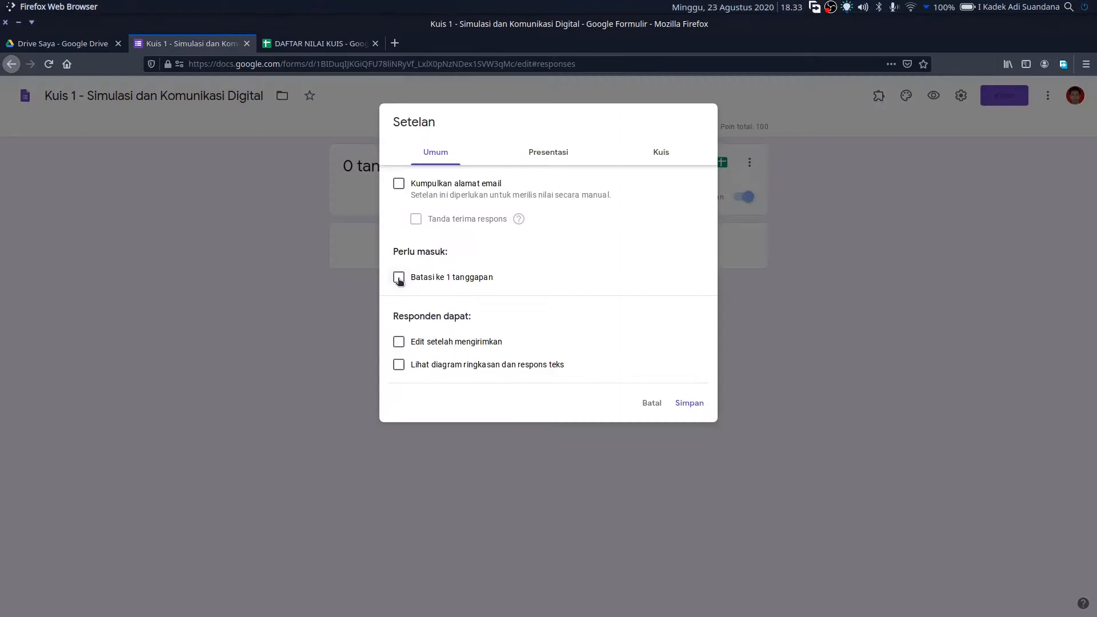
click(690, 404)
click(934, 96)
click(431, 280)
click(401, 311)
click(423, 368)
text(xap1)
click(400, 413)
- Answer and submit the test quiz, then check the score on X AP1
click(432, 309)
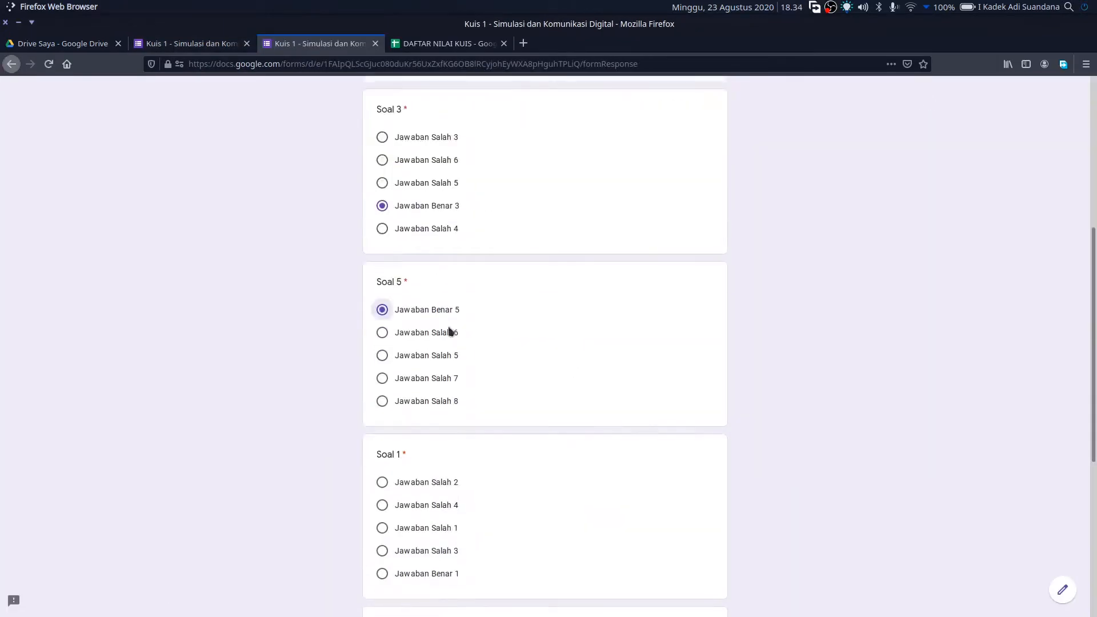
scroll(448, 343, down, 5)
click(459, 467)
click(450, 44)
click(100, 605)
click(70, 183)
click(151, 605)
- Submit another test response using the X AP1 class password
click(263, 247)
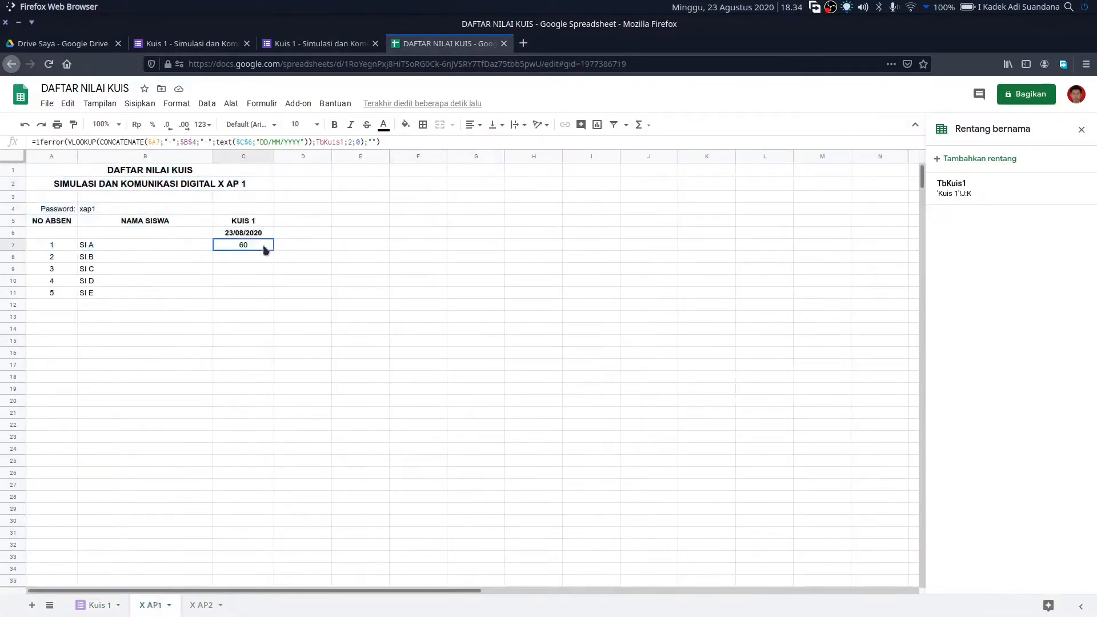
click(376, 43)
click(184, 44)
click(934, 96)
click(447, 365)
text(xap1)
click(400, 413)
click(452, 562)
- Check the Kuis 1 responses, then start a test response with the X AP2 password
click(449, 44)
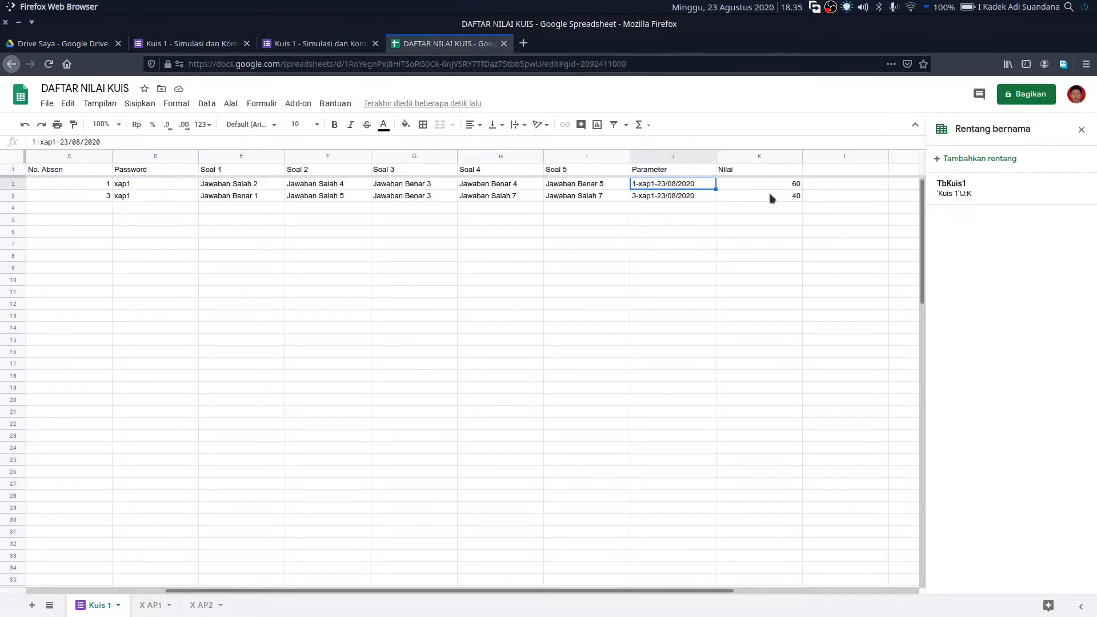
click(151, 606)
click(184, 44)
click(934, 96)
click(447, 369)
text(xamp2)
click(400, 413)
scroll(434, 343, down, 5)
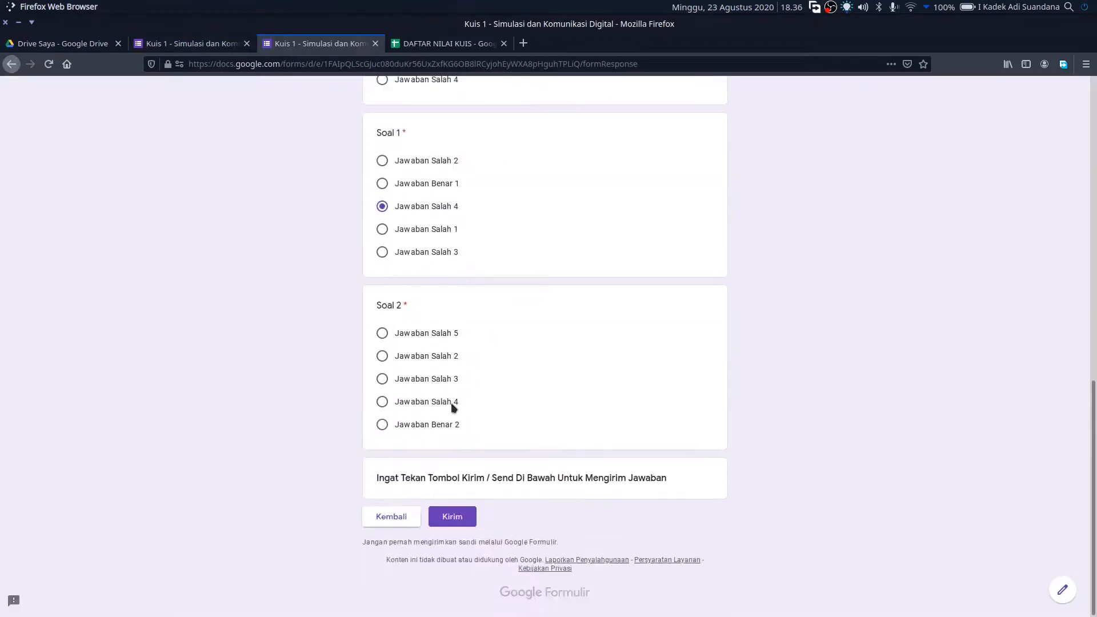
- Check the spreadsheet results, then start a new preview response answering Soal 1
click(450, 44)
click(184, 44)
click(934, 96)
click(430, 280)
click(400, 414)
click(383, 122)
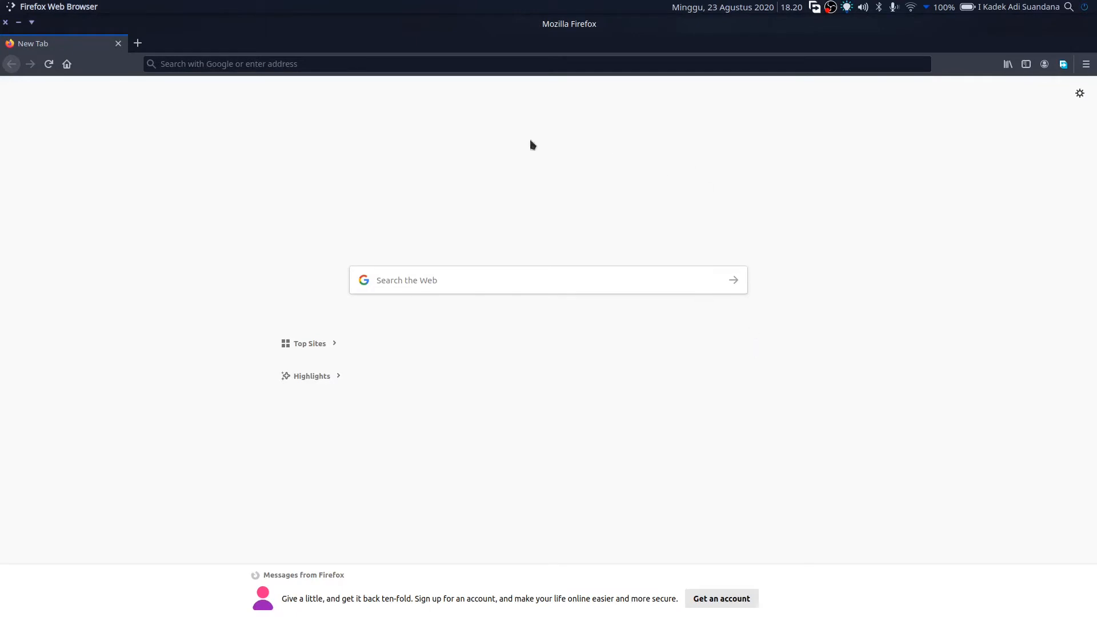
- Load Google Drive from the address bar suggestion in the new tab
click(355, 66)
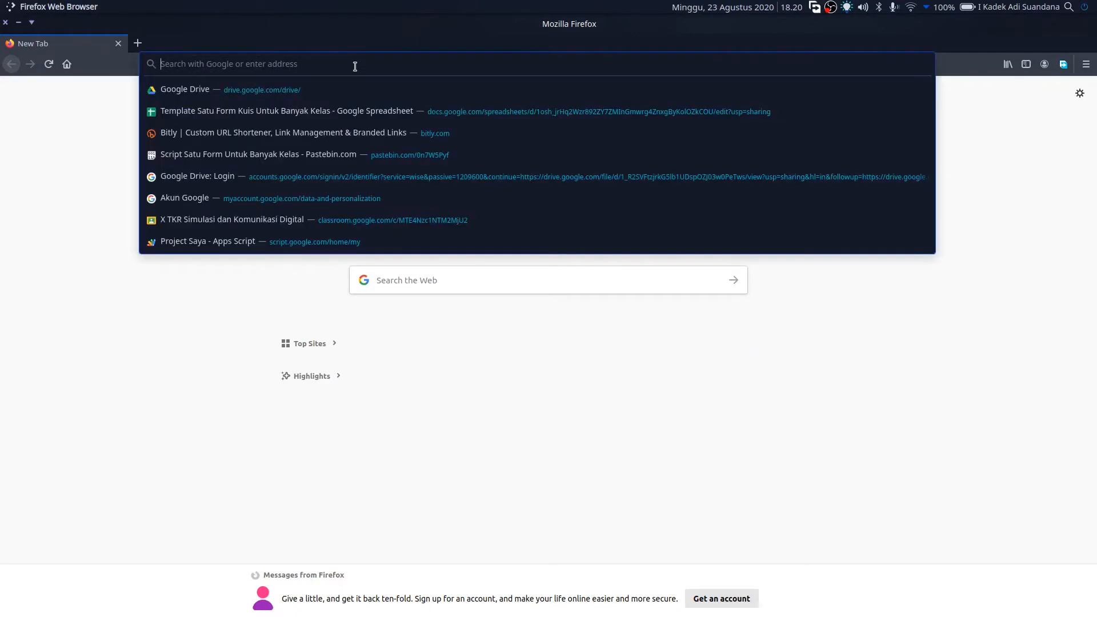
click(328, 95)
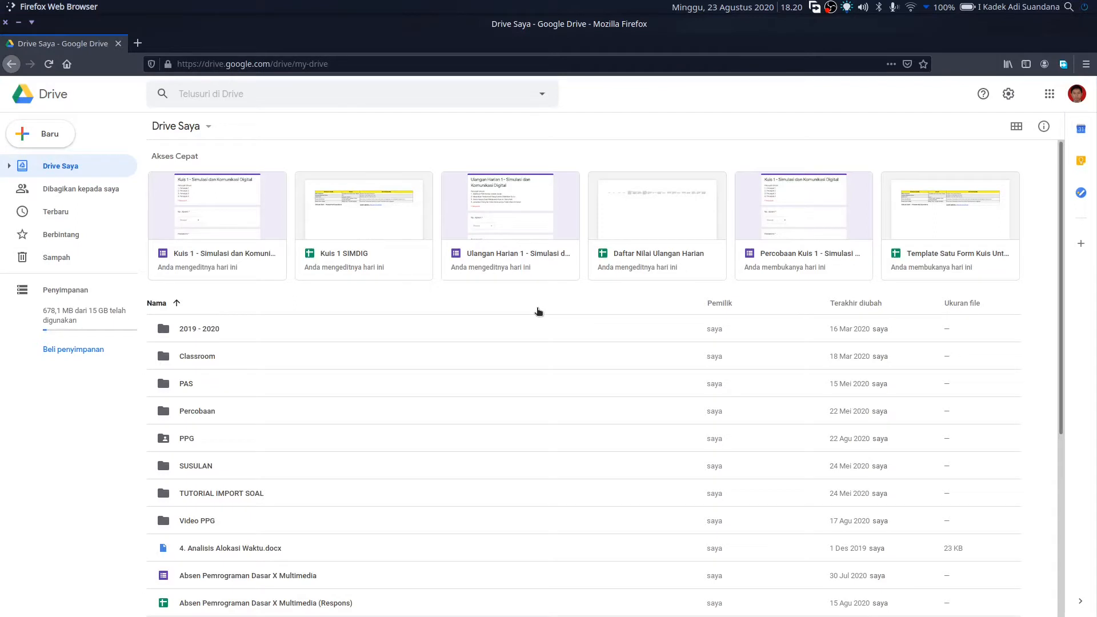
- Find the Kuis 1 - Simulasi dan Komunikasi Digital form in My Drive and open it
scroll(537, 311, down, 3)
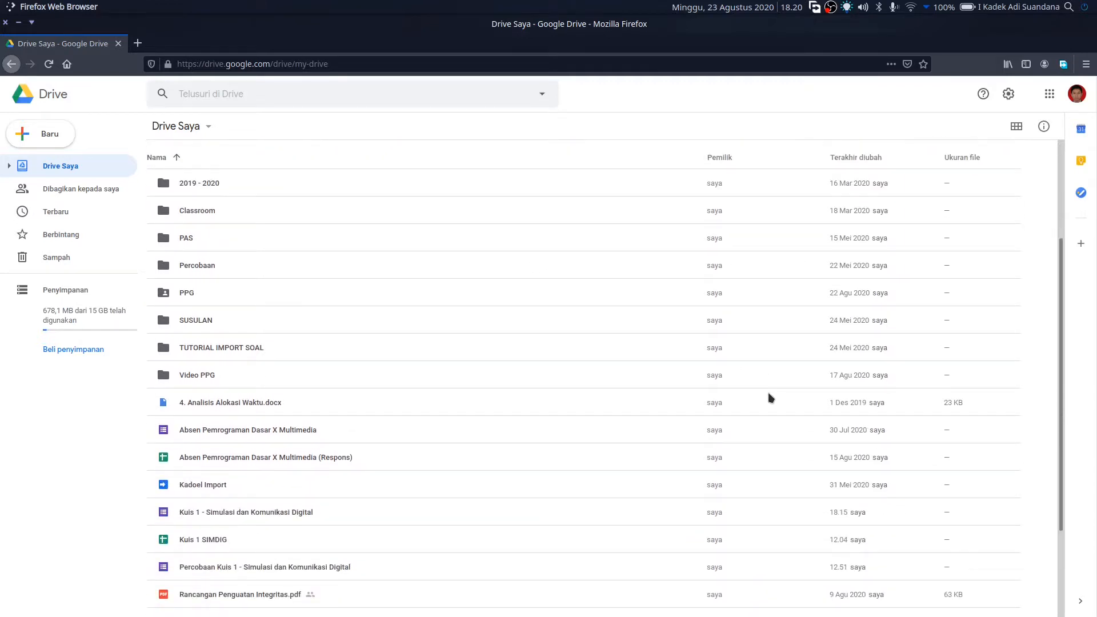
scroll(369, 388, down, 1)
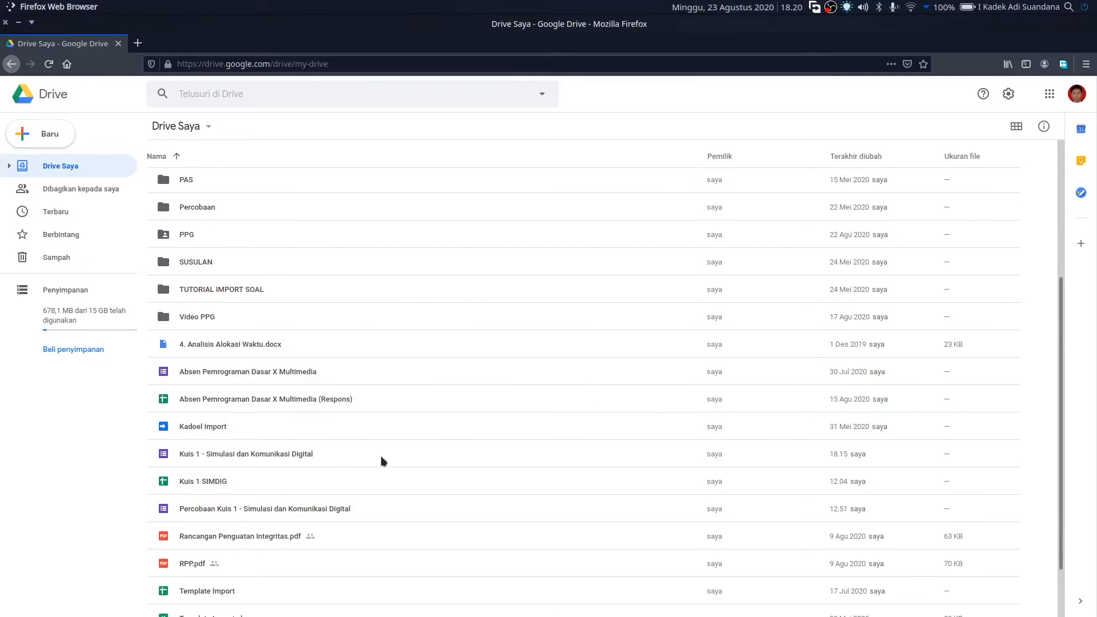
click(330, 458)
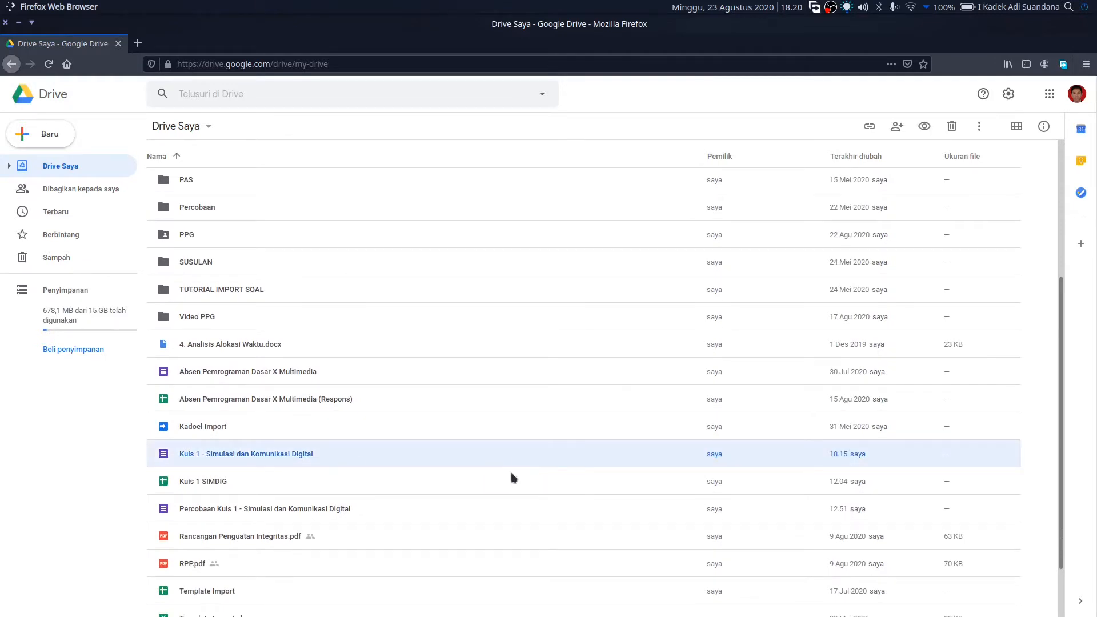
double_click(299, 462)
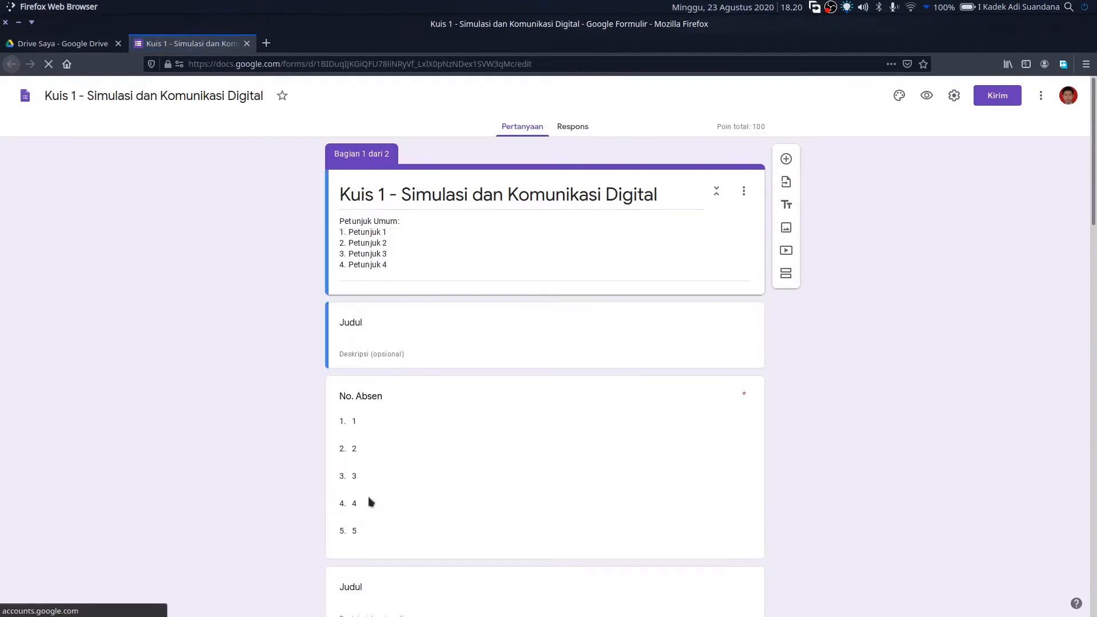
- Go to the form's Respons tab and start linking responses to a spreadsheet
mouse_move(681, 615)
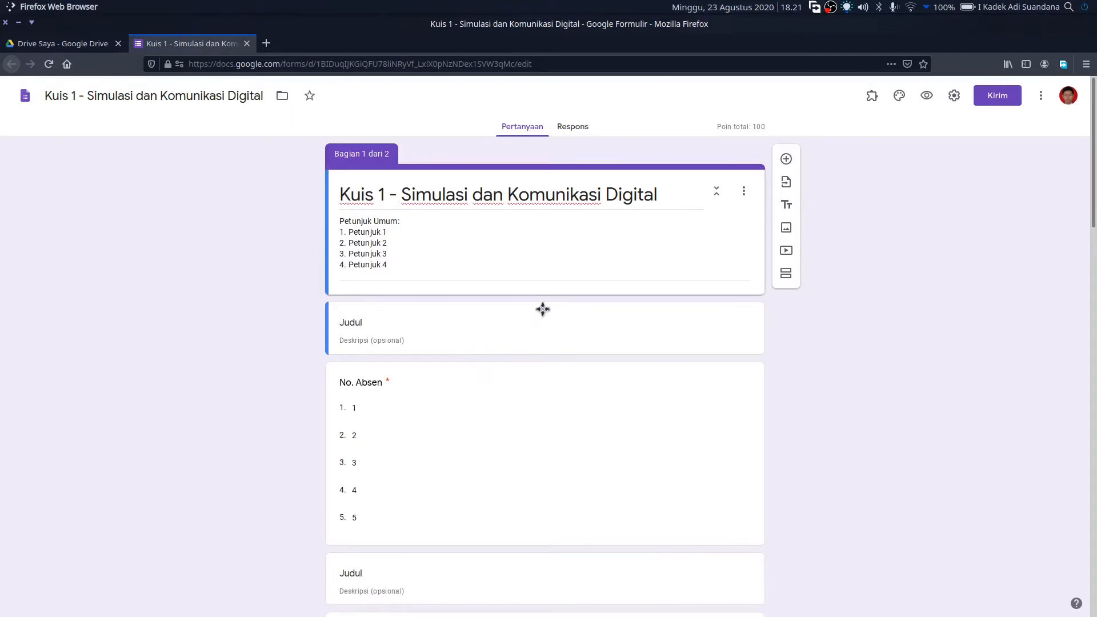
click(570, 128)
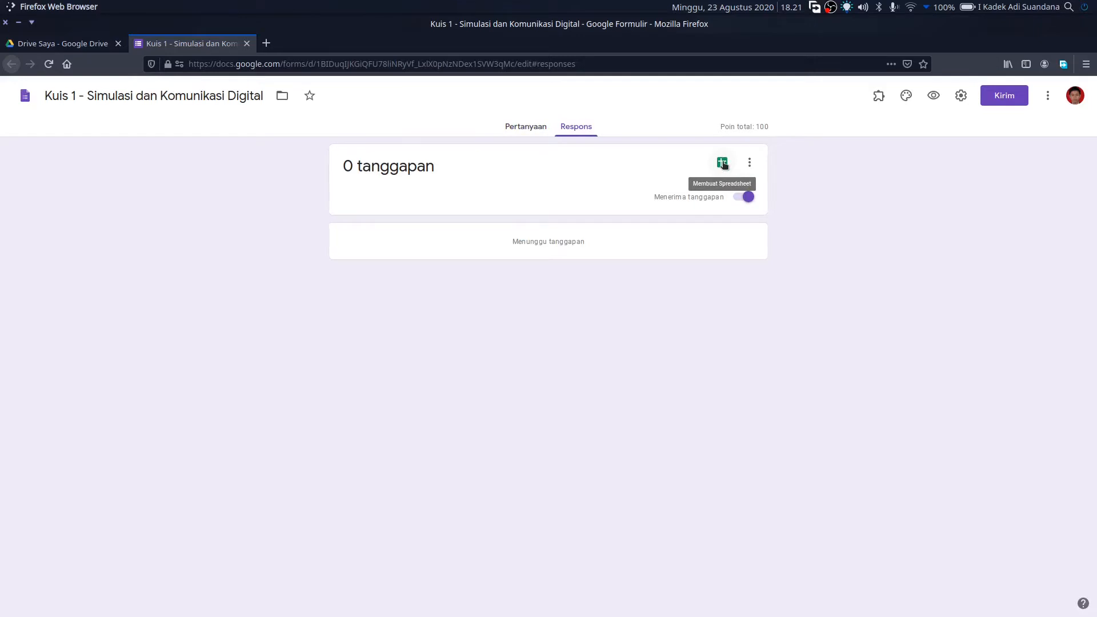
click(723, 164)
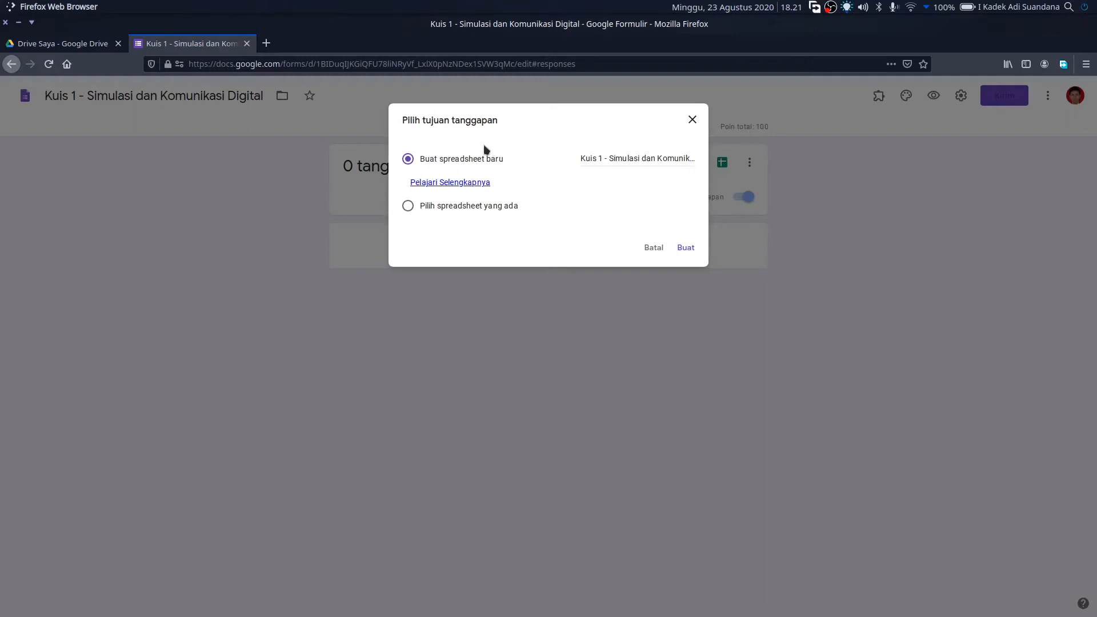
- Create a new response spreadsheet named DAFTAR NILAI KUIS
drag(580, 158, 764, 160)
text(DAFTAR NILAI KUIS)
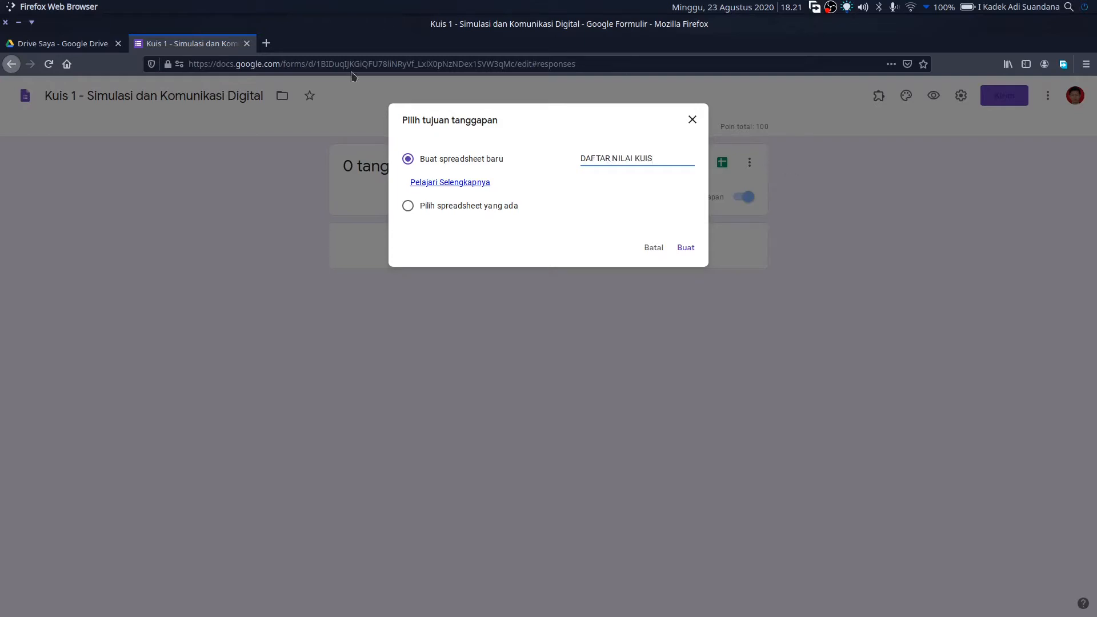
click(685, 249)
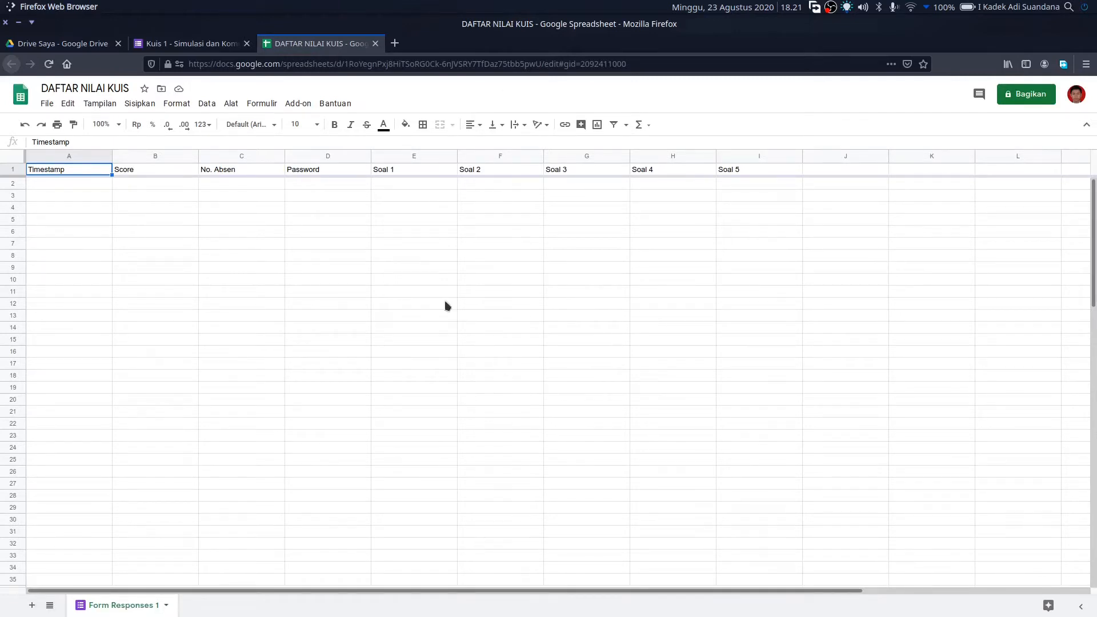
- Rename the Form Responses 1 sheet tab to 'Kuis 1'
right_click(115, 607)
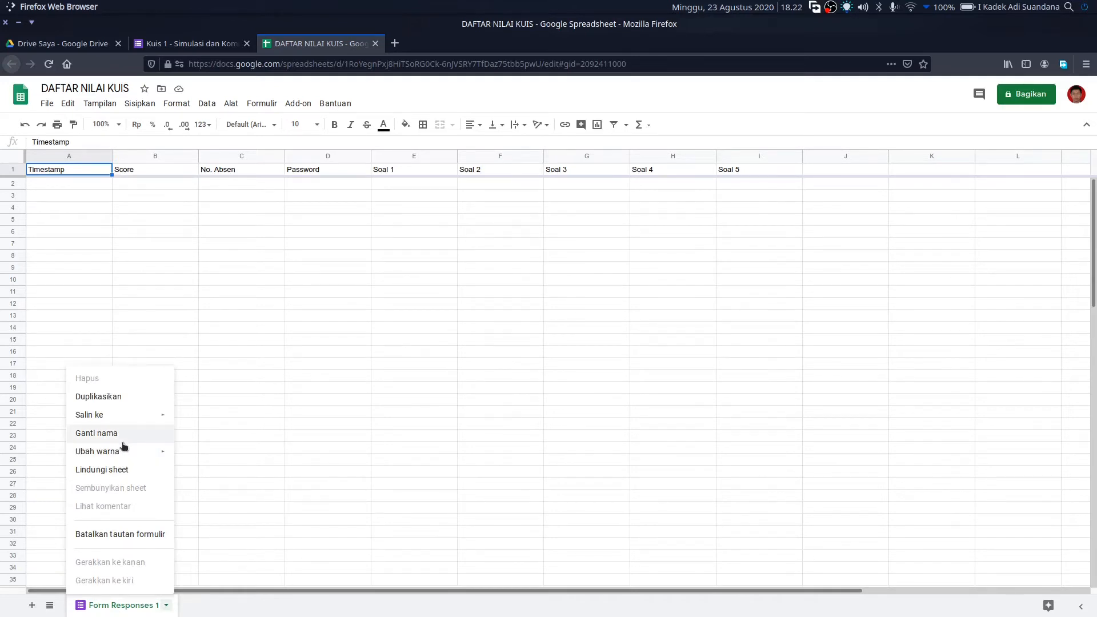
click(137, 605)
right_click(137, 605)
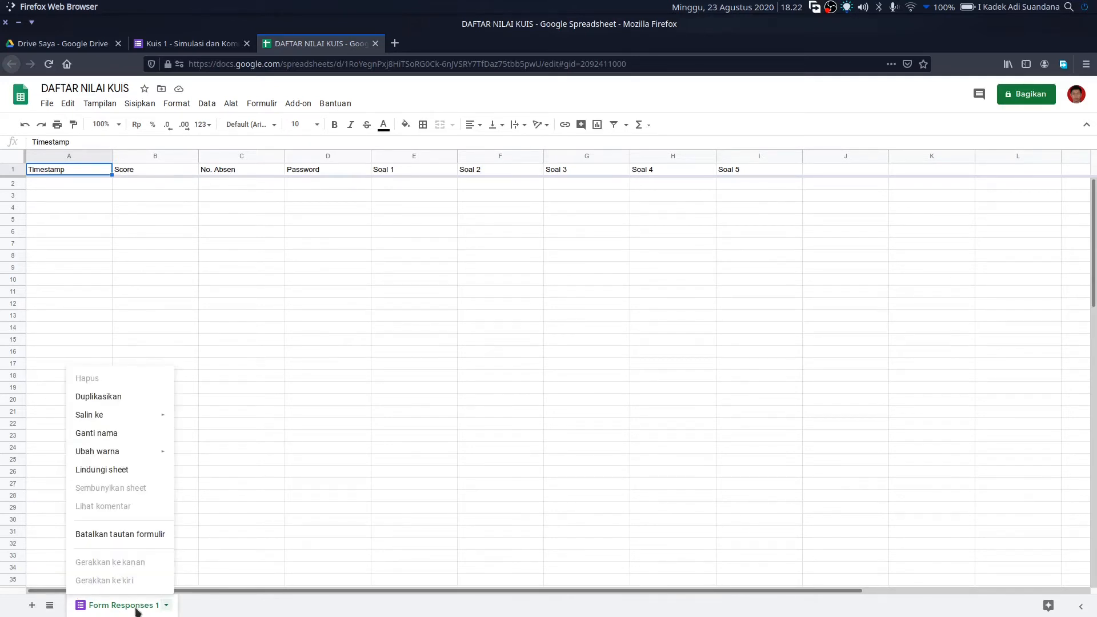
click(122, 433)
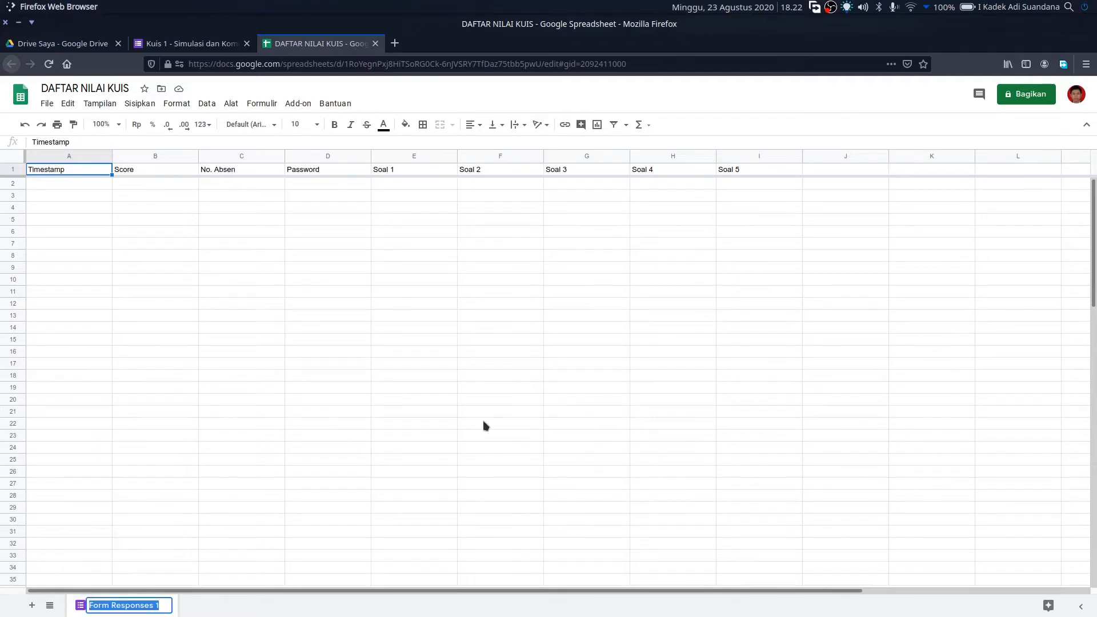
text(Kuis 1)
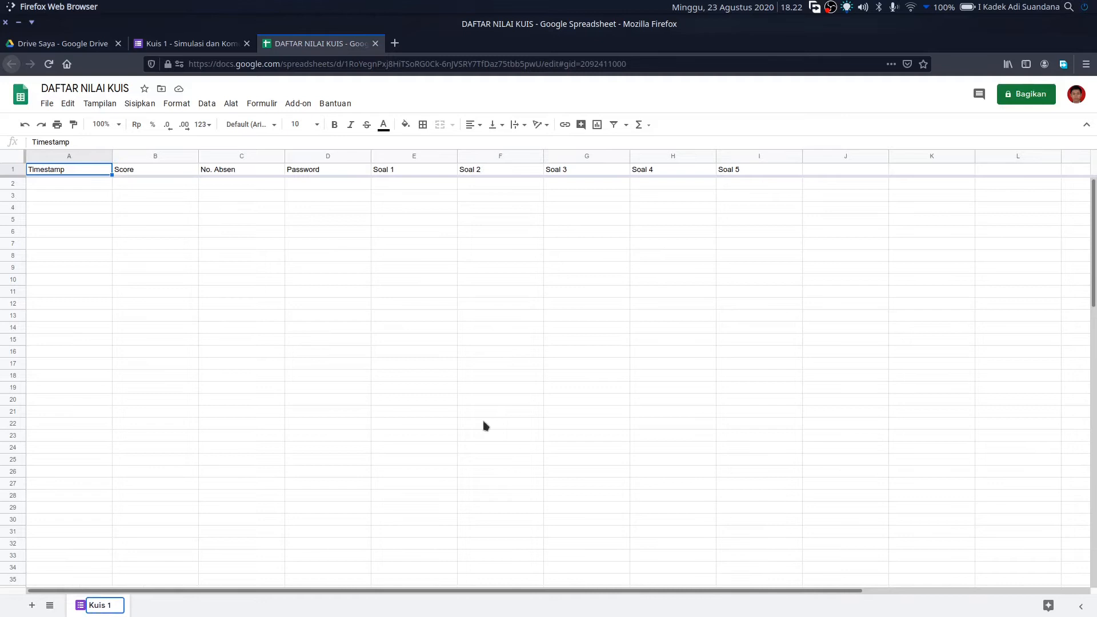
key(Return)
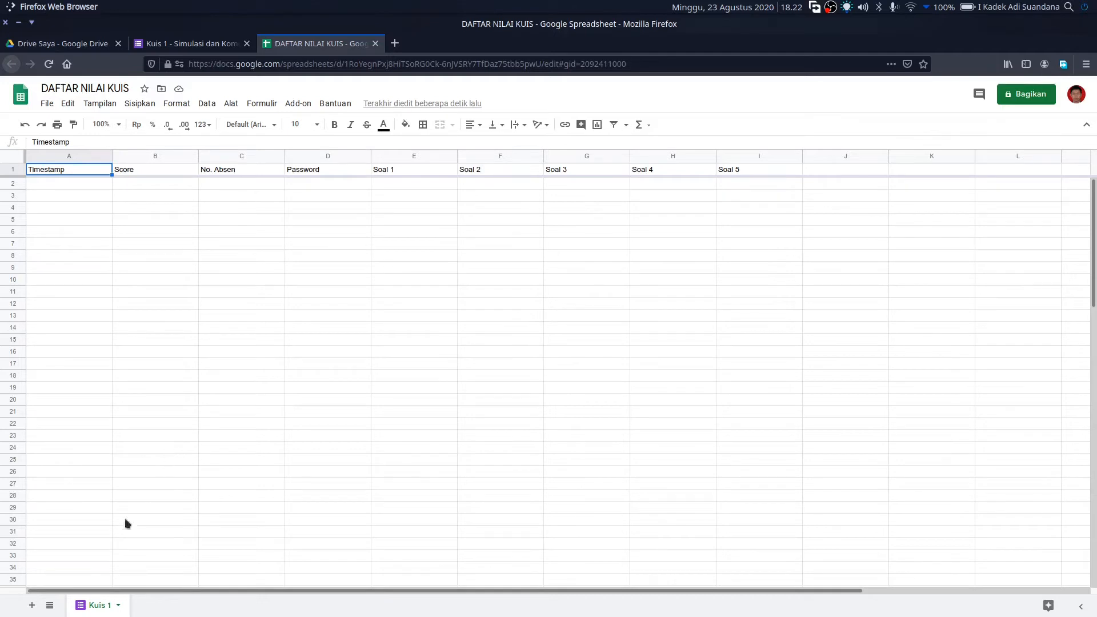
- Add two new sheets and rename Sheet2 to X AP1
click(32, 605)
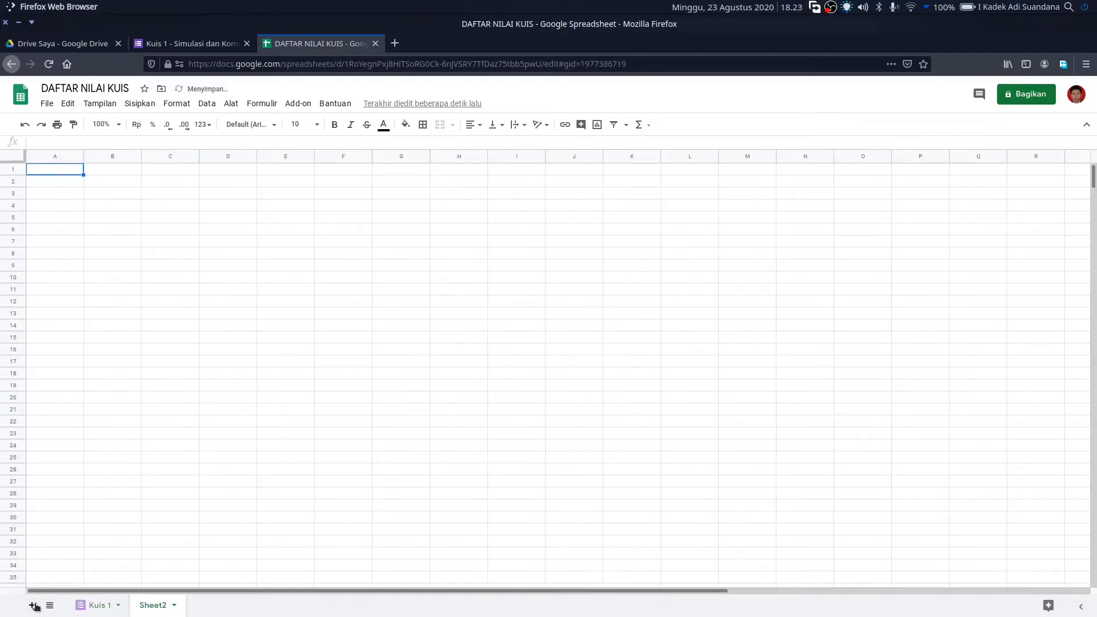
click(33, 605)
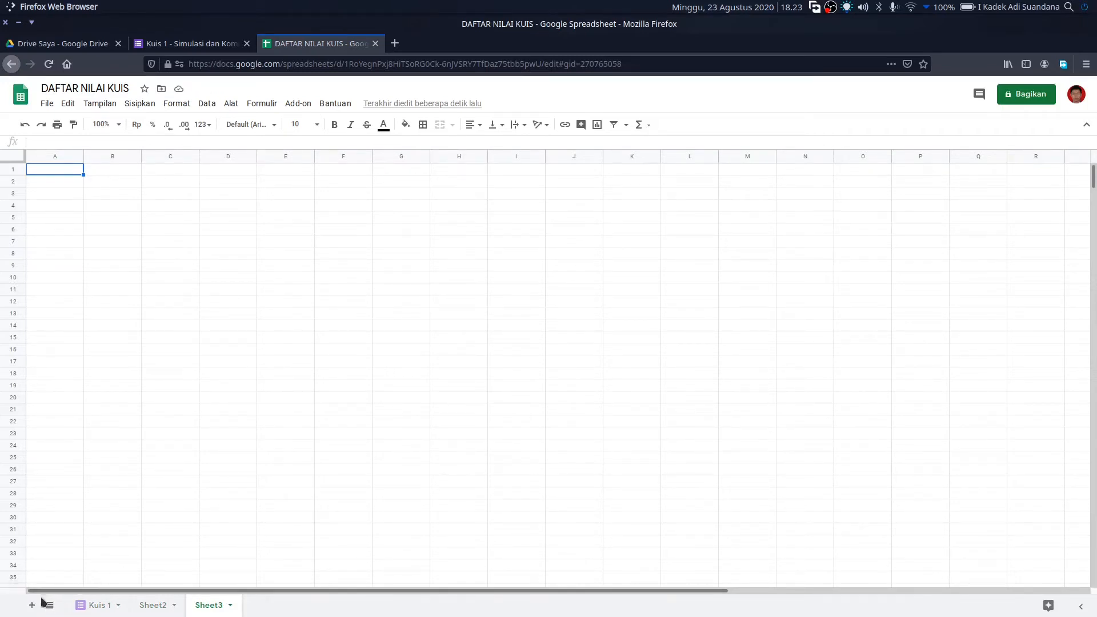
click(157, 607)
click(206, 604)
click(155, 606)
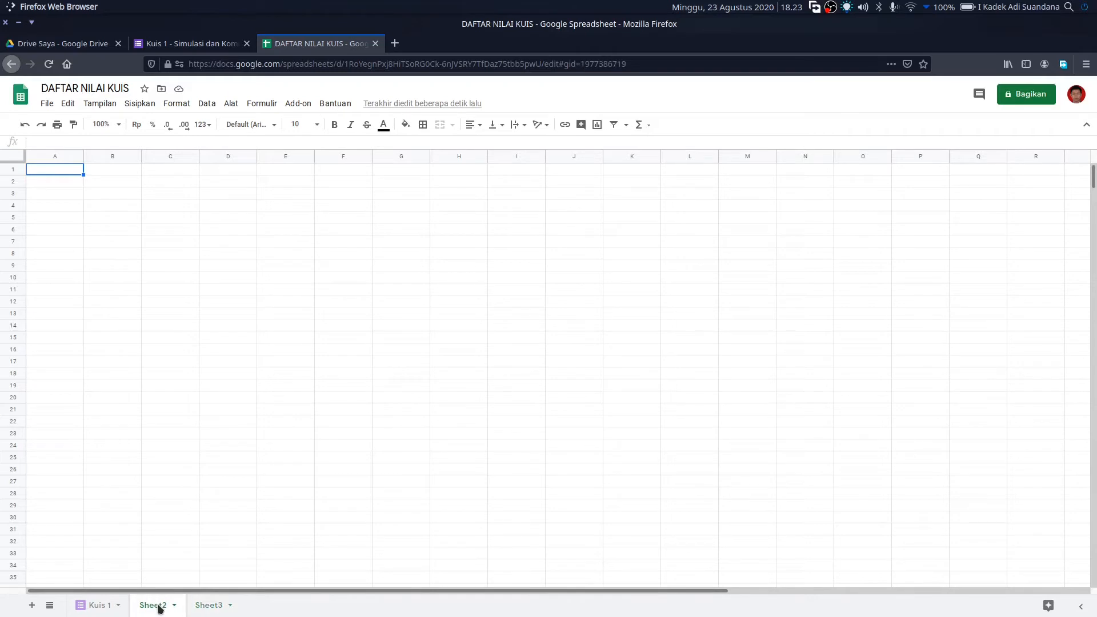
click(160, 609)
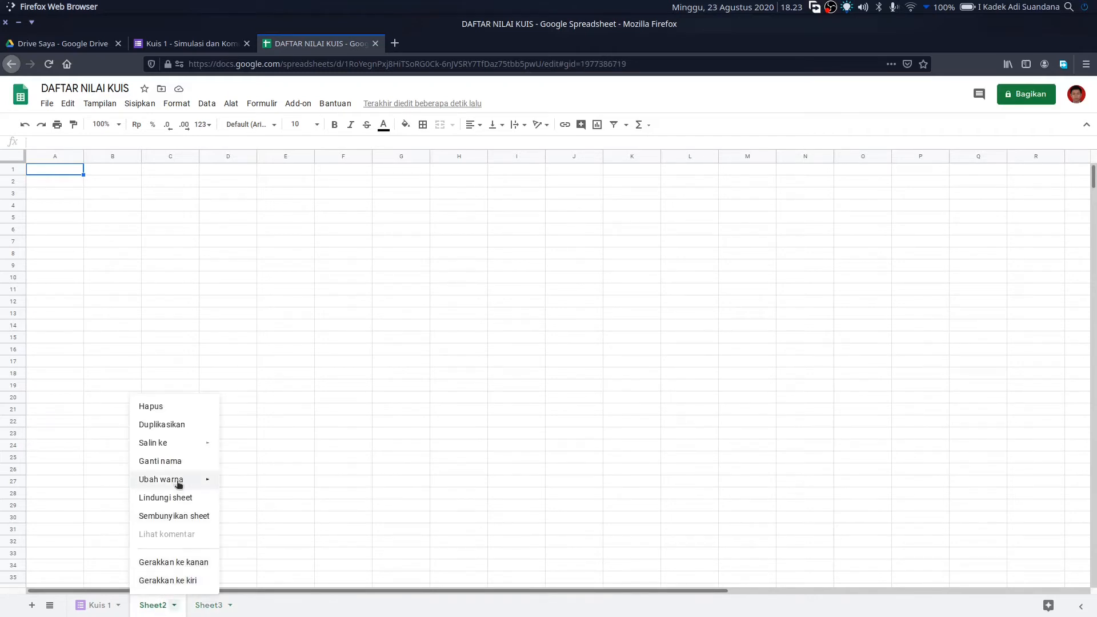
click(171, 462)
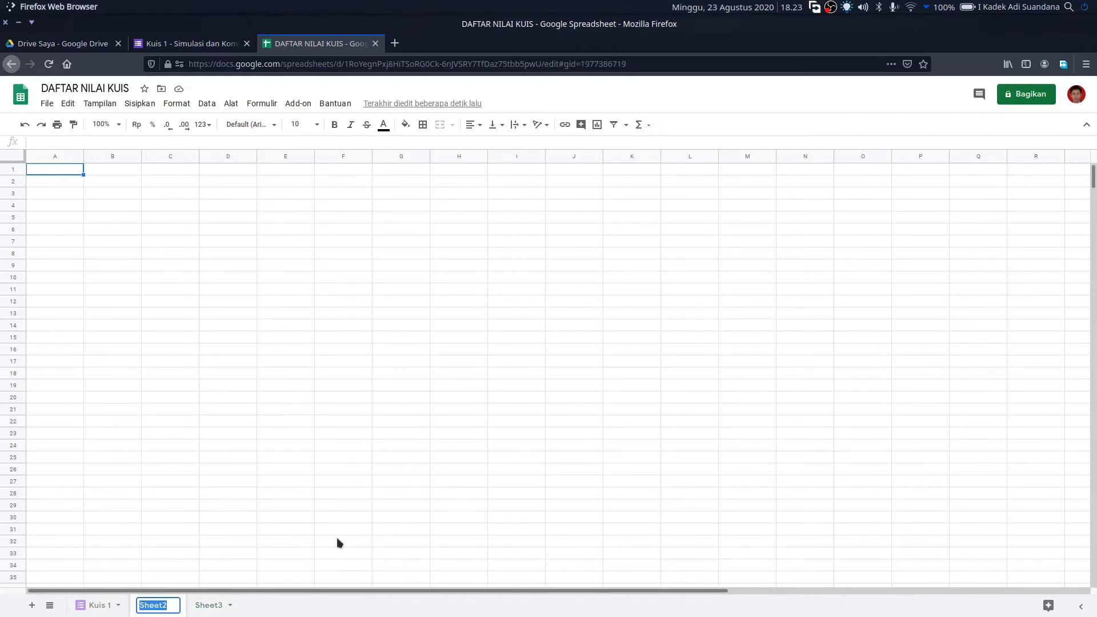
text(X AP1)
click(222, 604)
- Rename Sheet3 to X AP2 and return to the Kuis 1 sheet
click(224, 605)
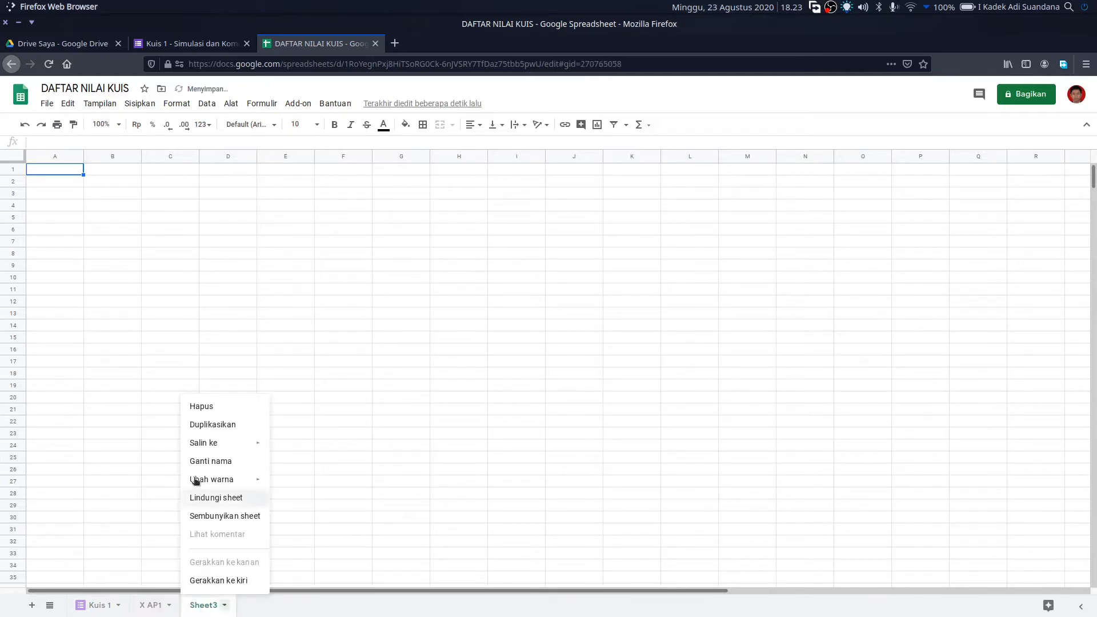
click(205, 463)
text(X)
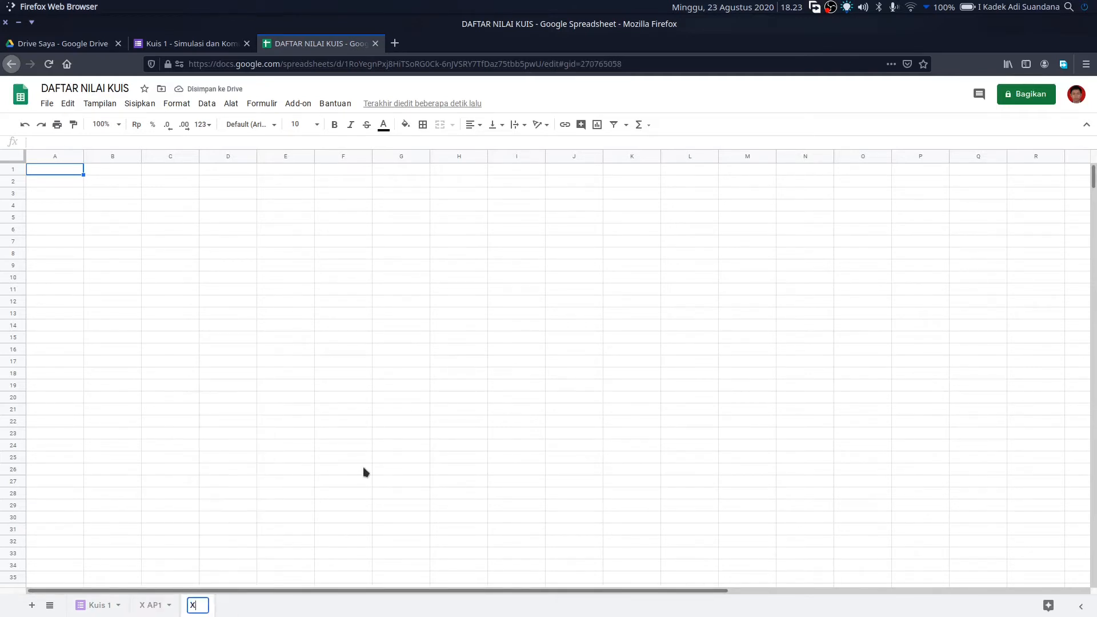
text( AP2)
key(Return)
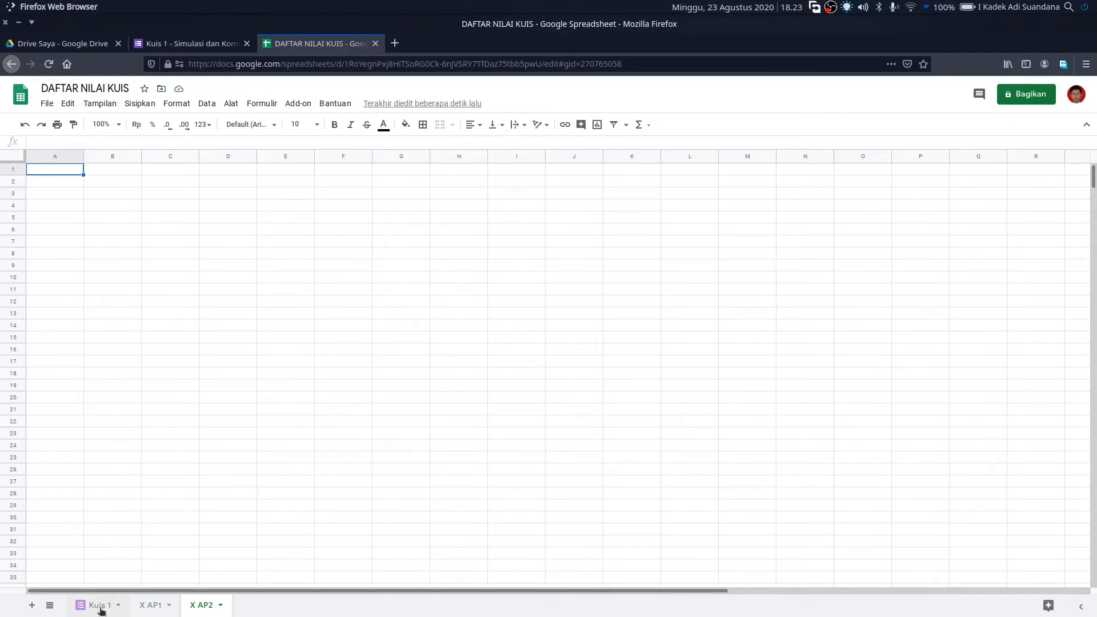
click(101, 606)
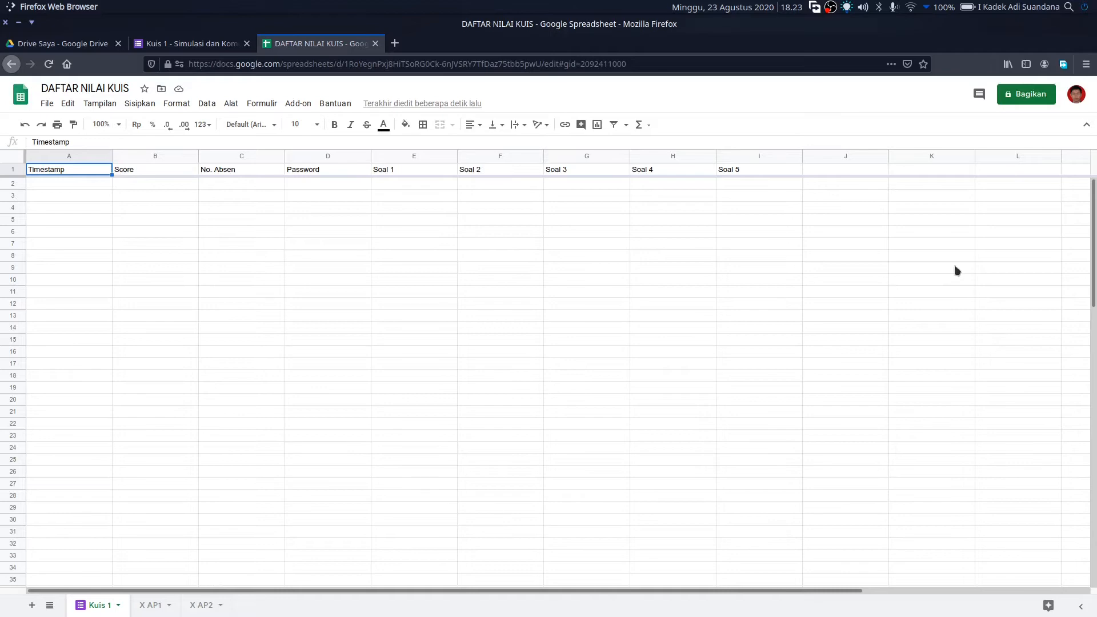
click(767, 173)
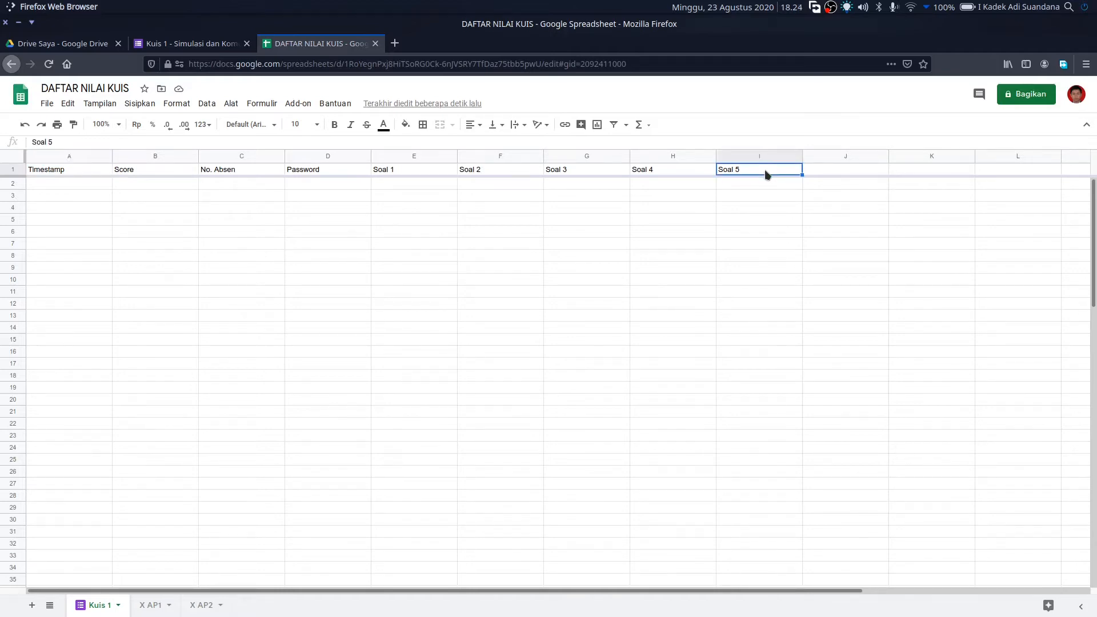
click(827, 173)
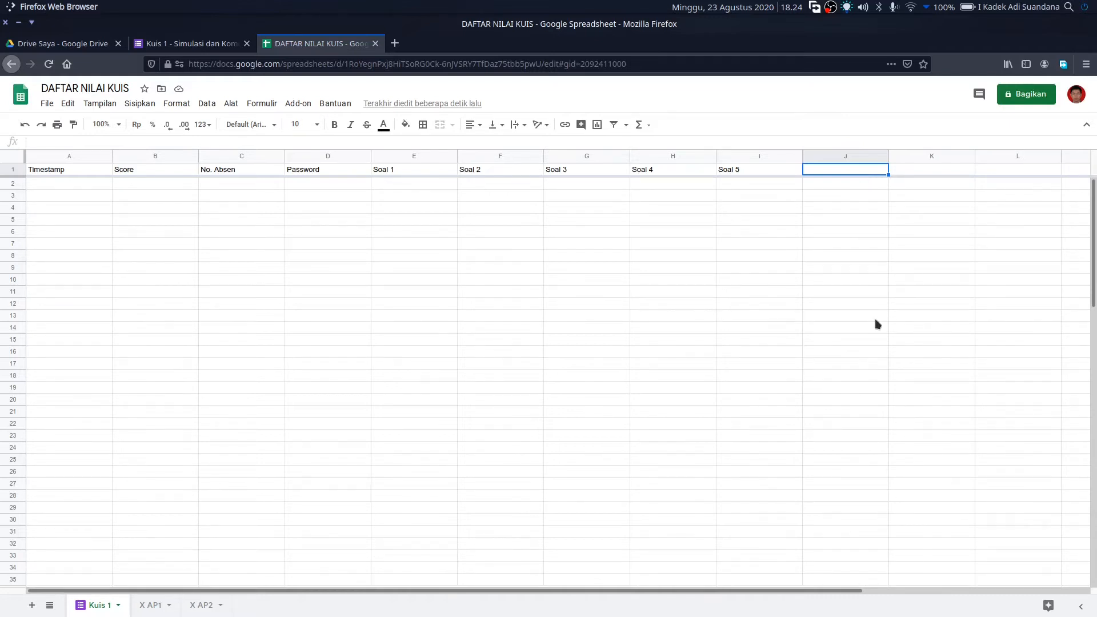
click(929, 171)
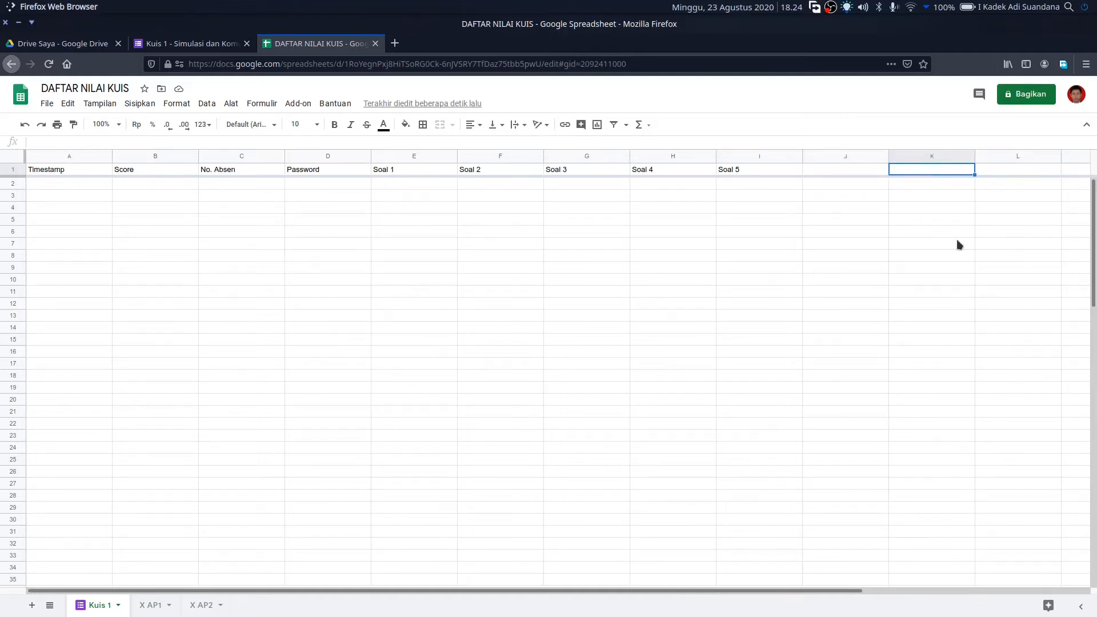
click(160, 612)
click(211, 608)
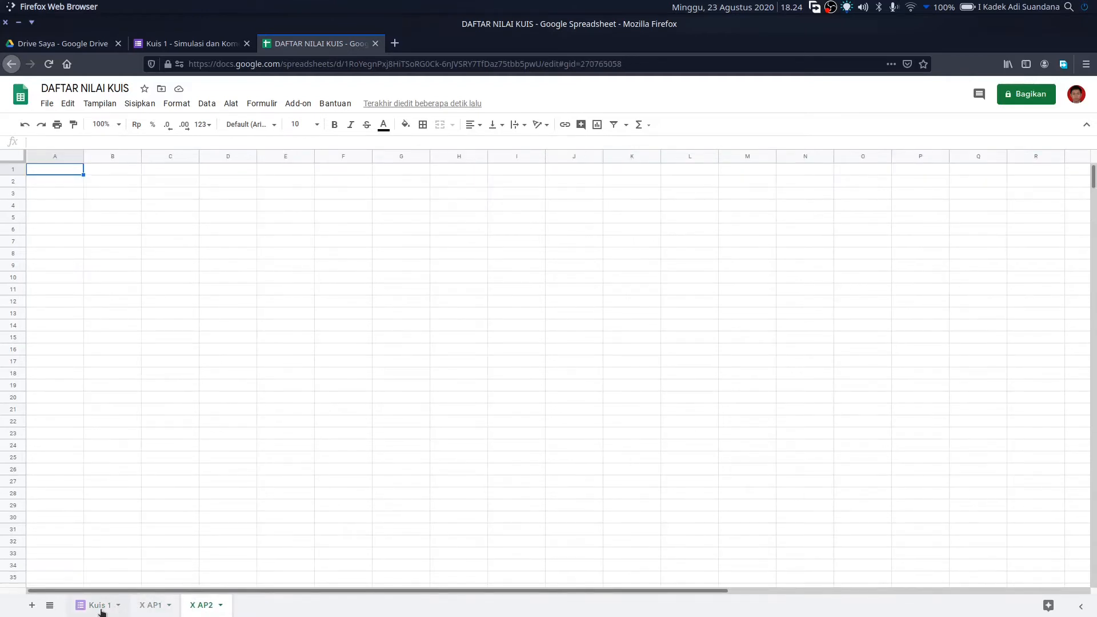
click(102, 609)
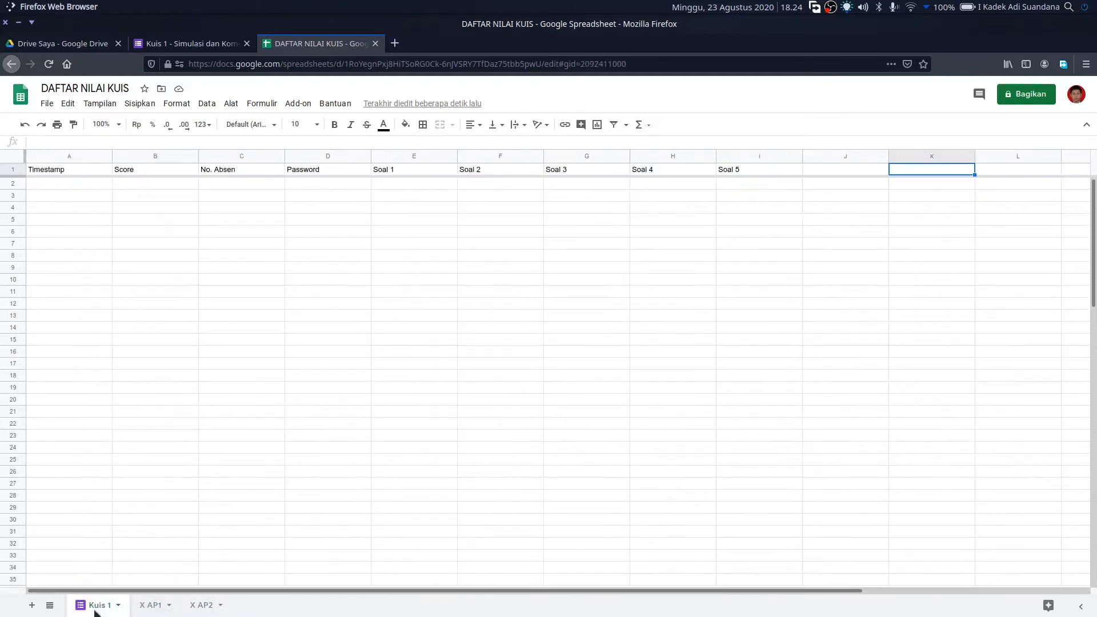
click(833, 172)
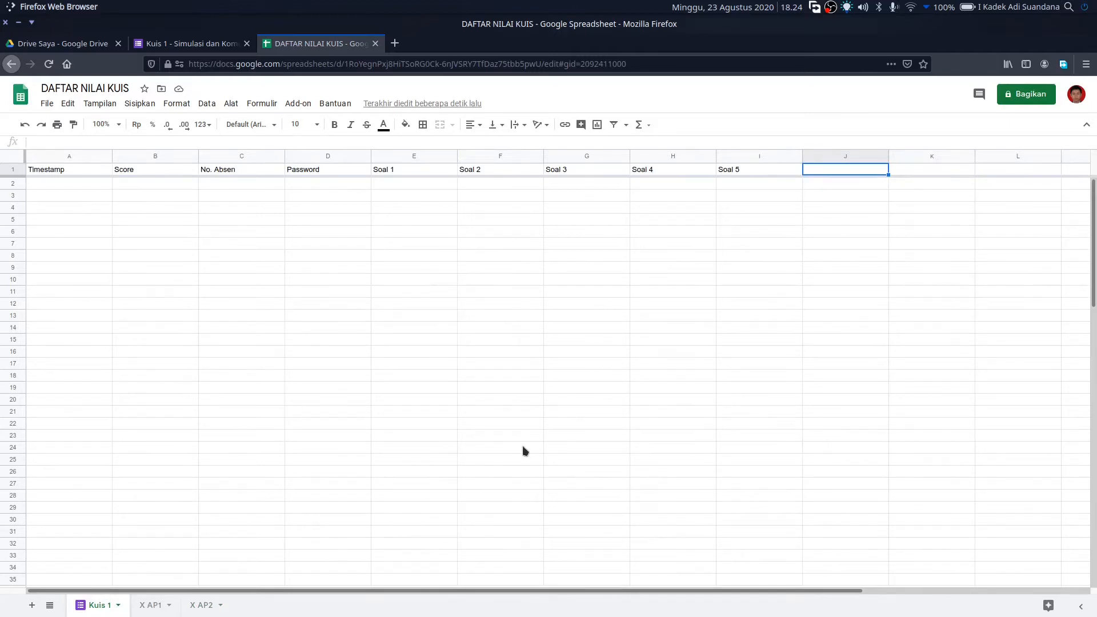
mouse_move(575, 612)
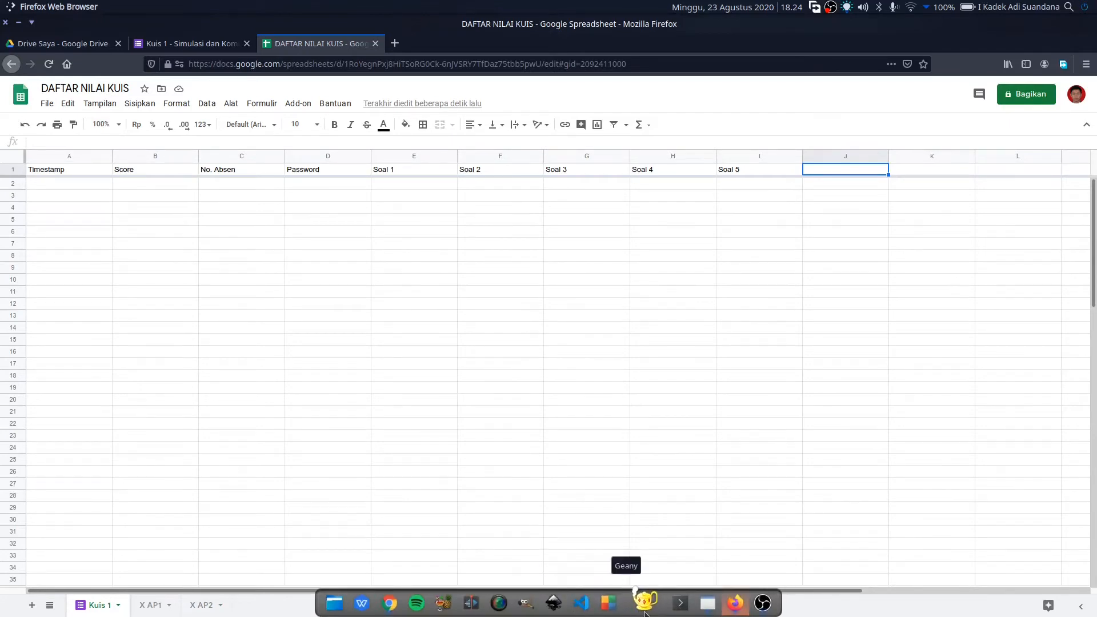
- Copy the Parameter ARRAYFORMULA from line 2 in Kate and paste it into cell J1 of Kuis 1
click(704, 604)
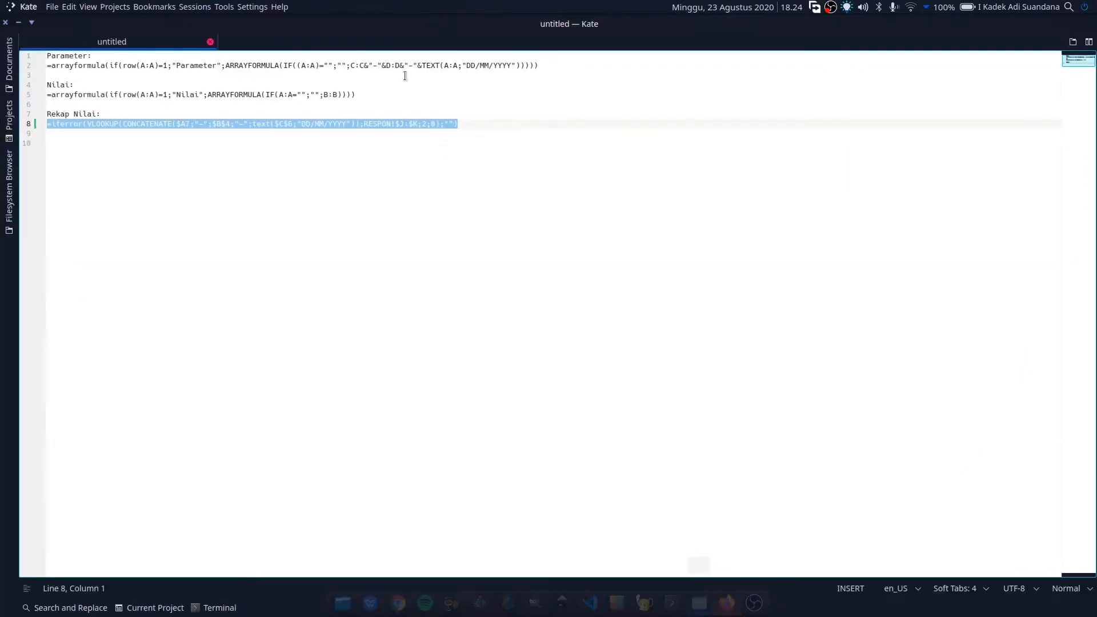
drag(540, 66, 47, 67)
right_click(87, 64)
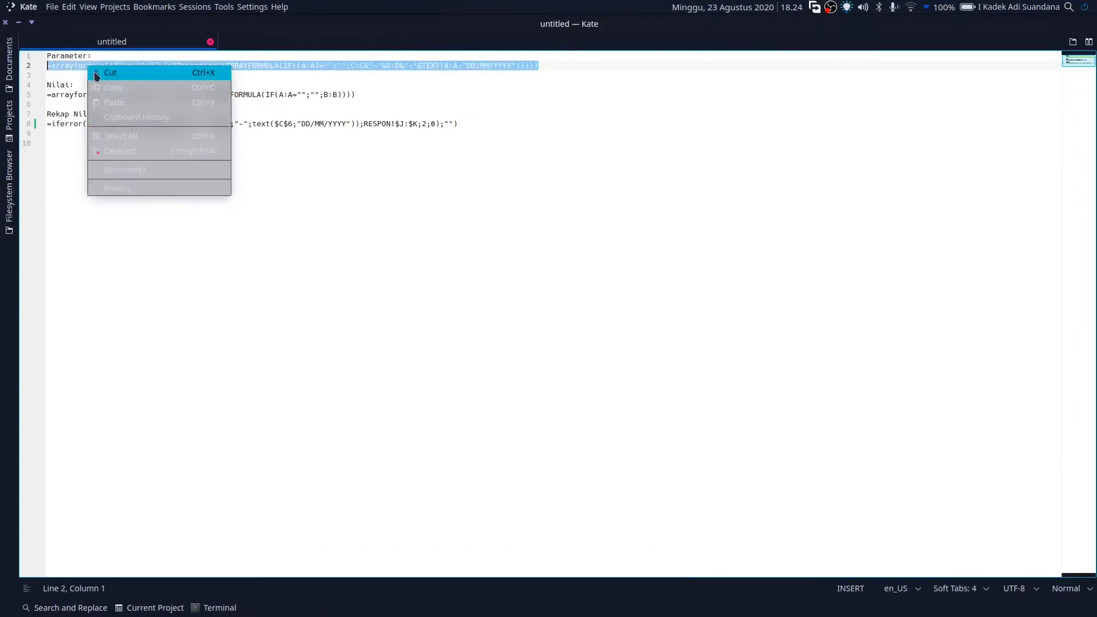
click(109, 88)
mouse_move(400, 615)
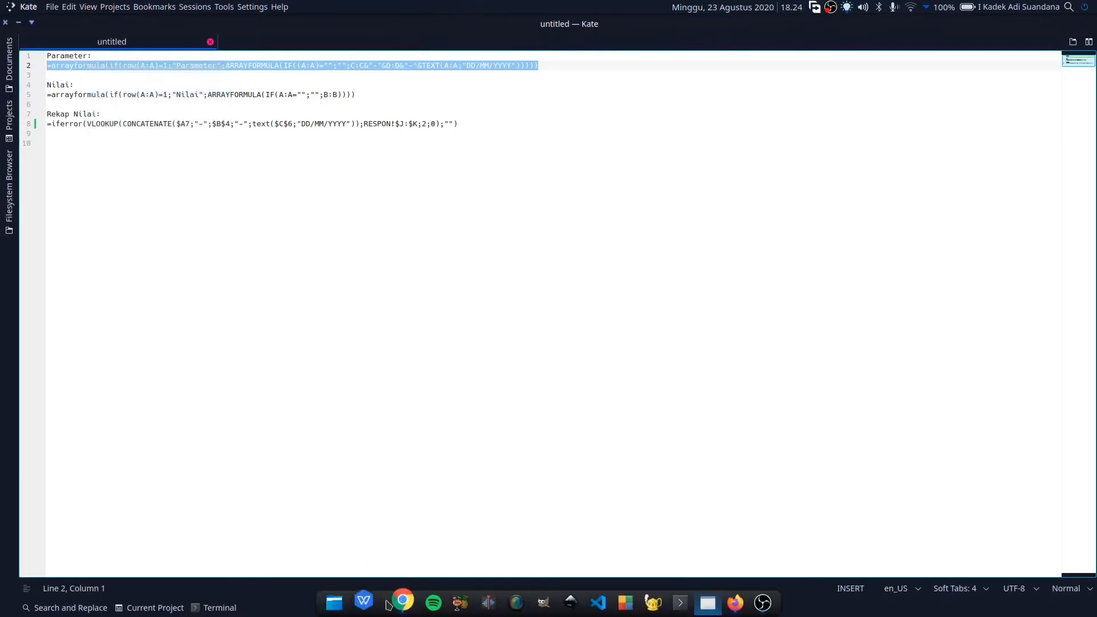
click(727, 601)
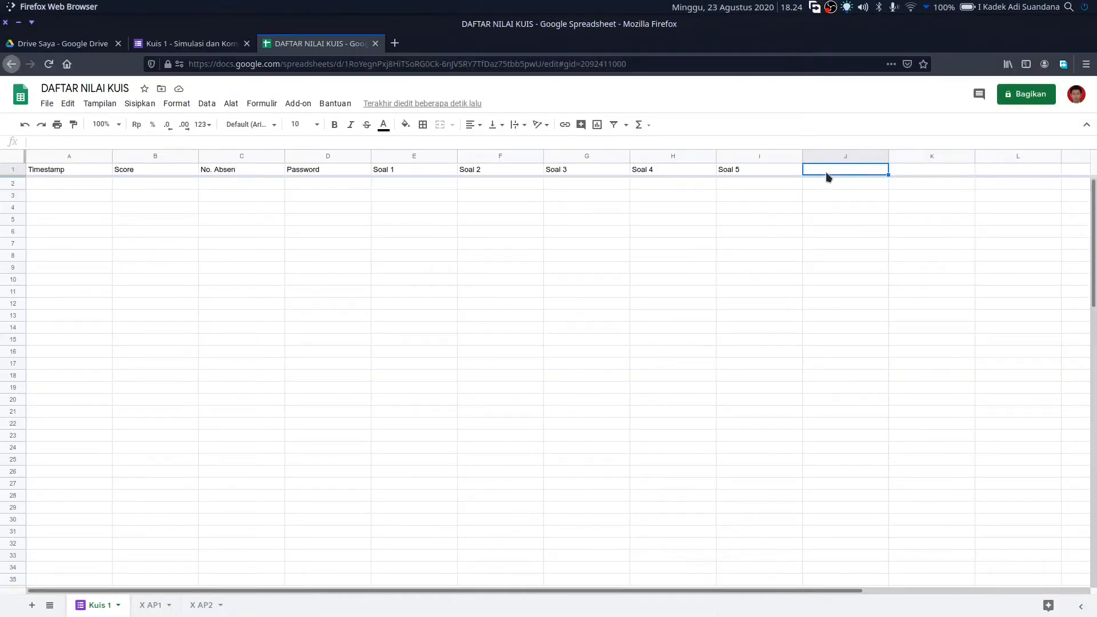
double_click(826, 171)
right_click(831, 169)
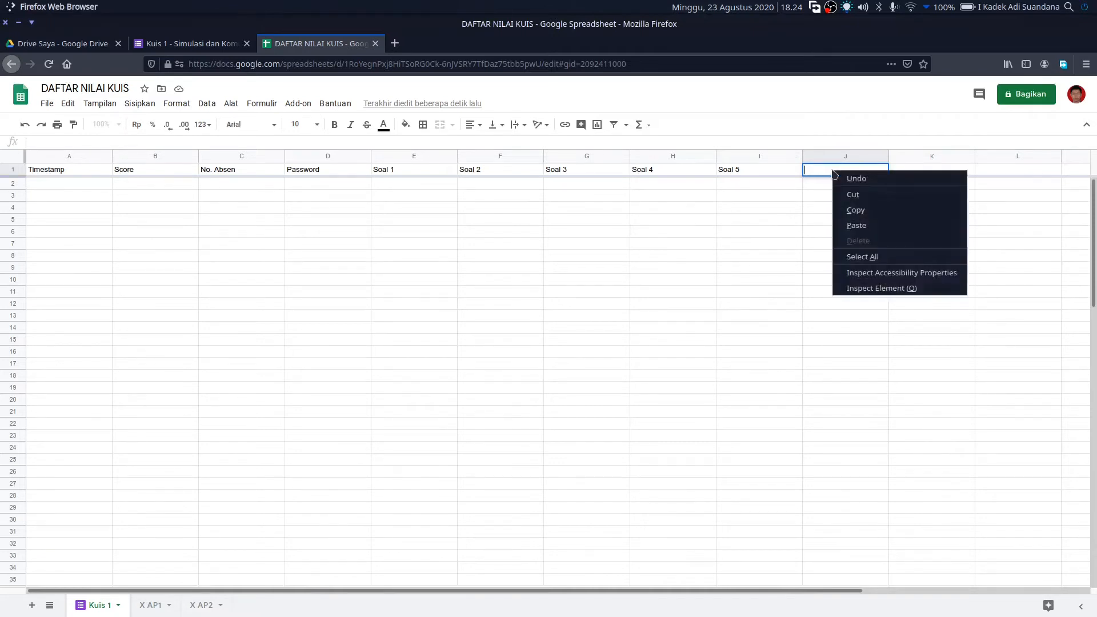
click(857, 225)
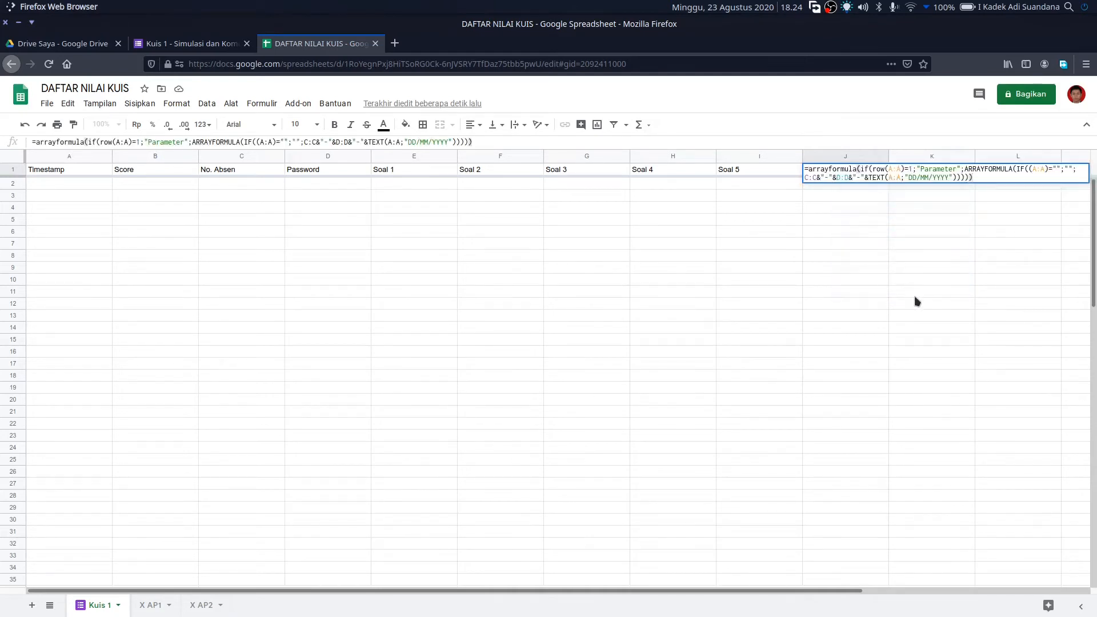
key(Return)
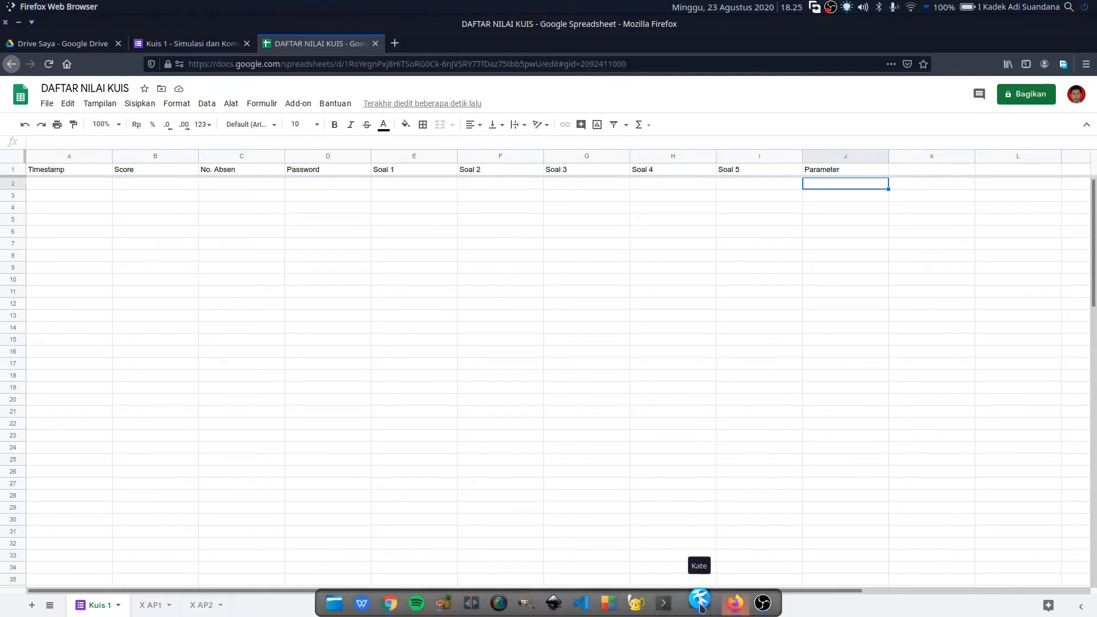
- Copy the Nilai ARRAYFORMULA from Kate and paste it into cell K1 of Kuis 1
click(699, 600)
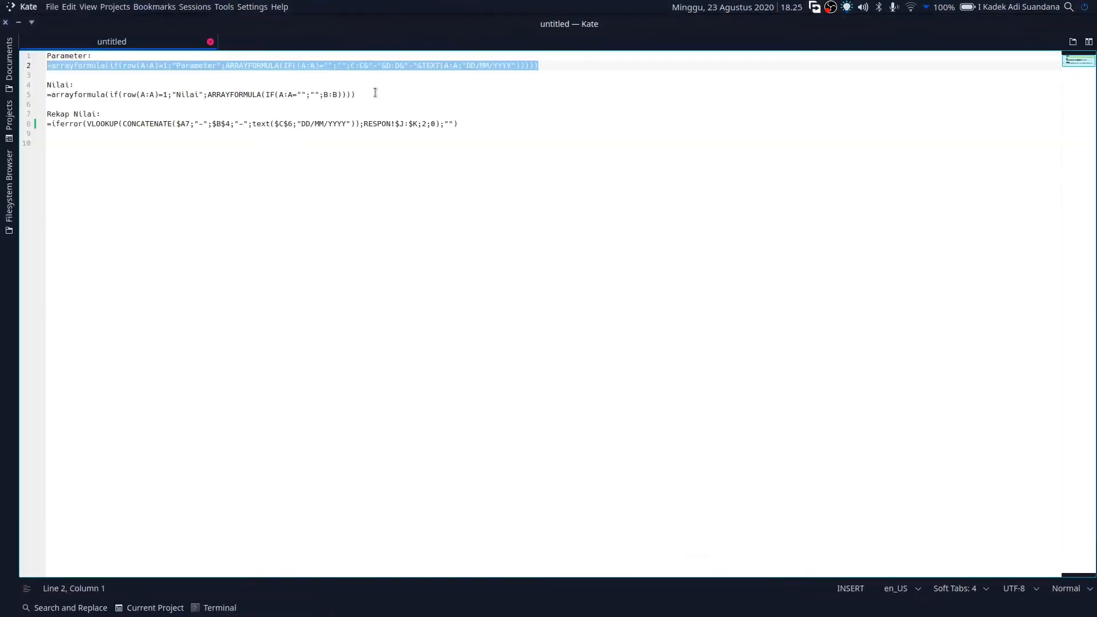
drag(372, 93, 43, 94)
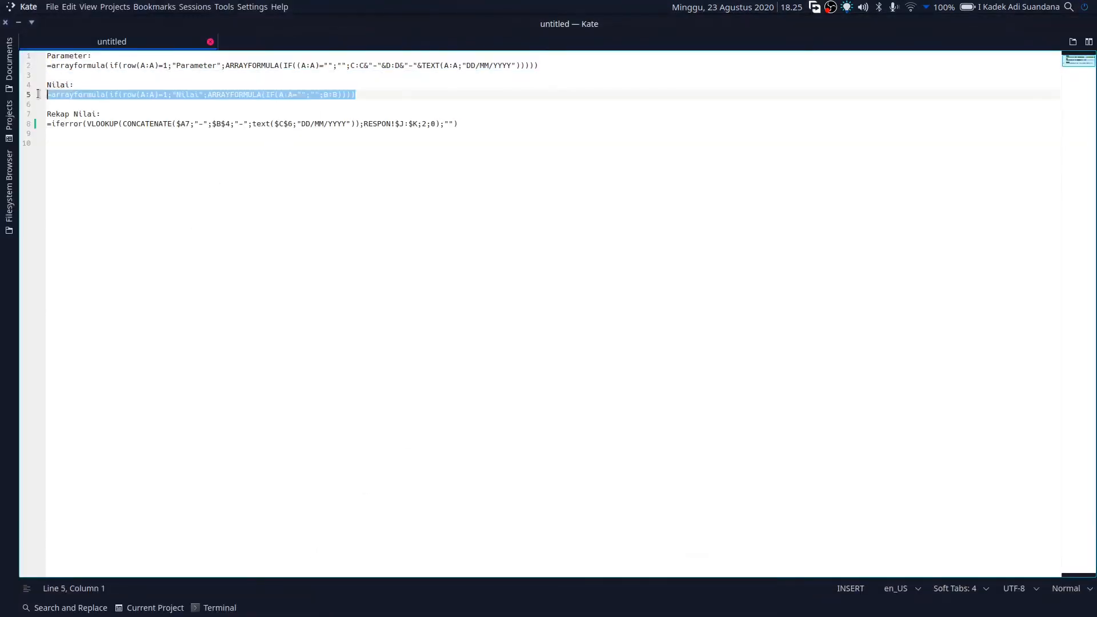
right_click(95, 100)
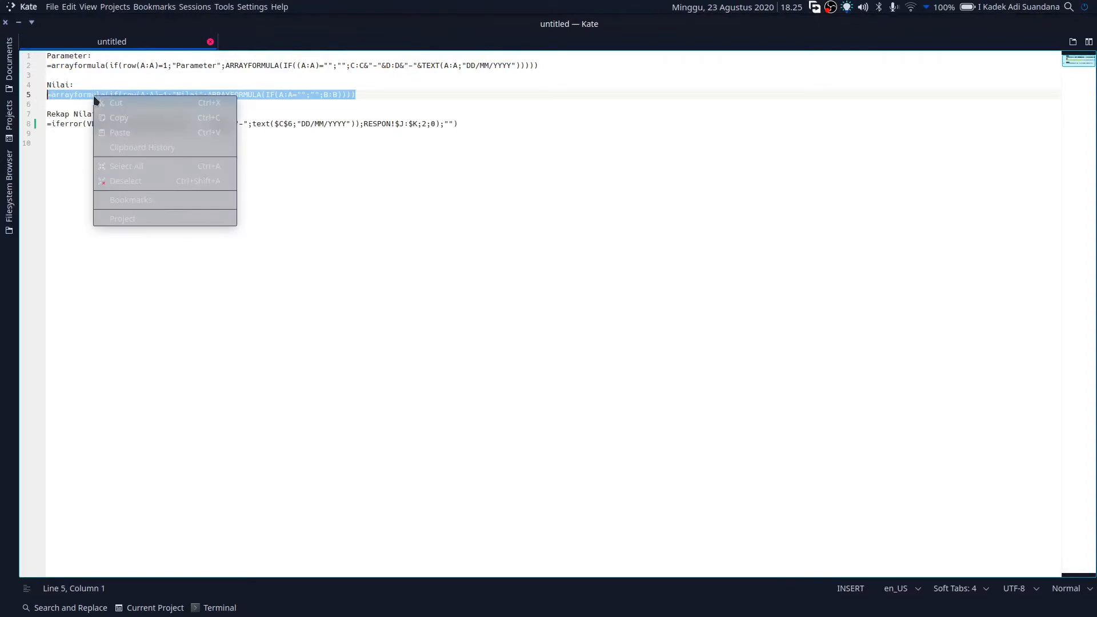
click(114, 119)
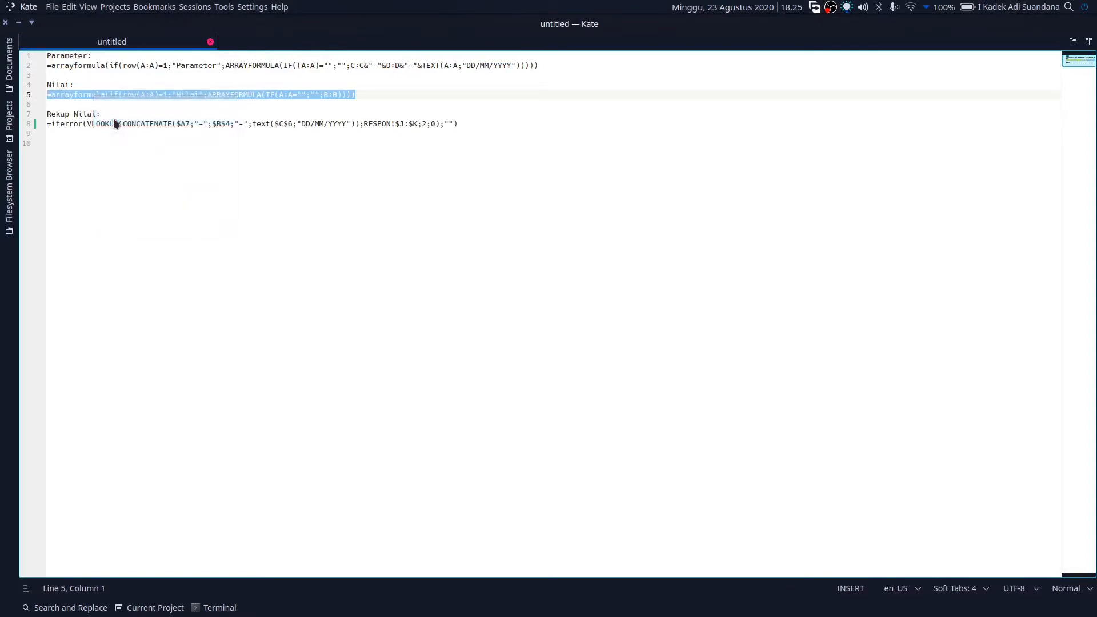
mouse_move(506, 606)
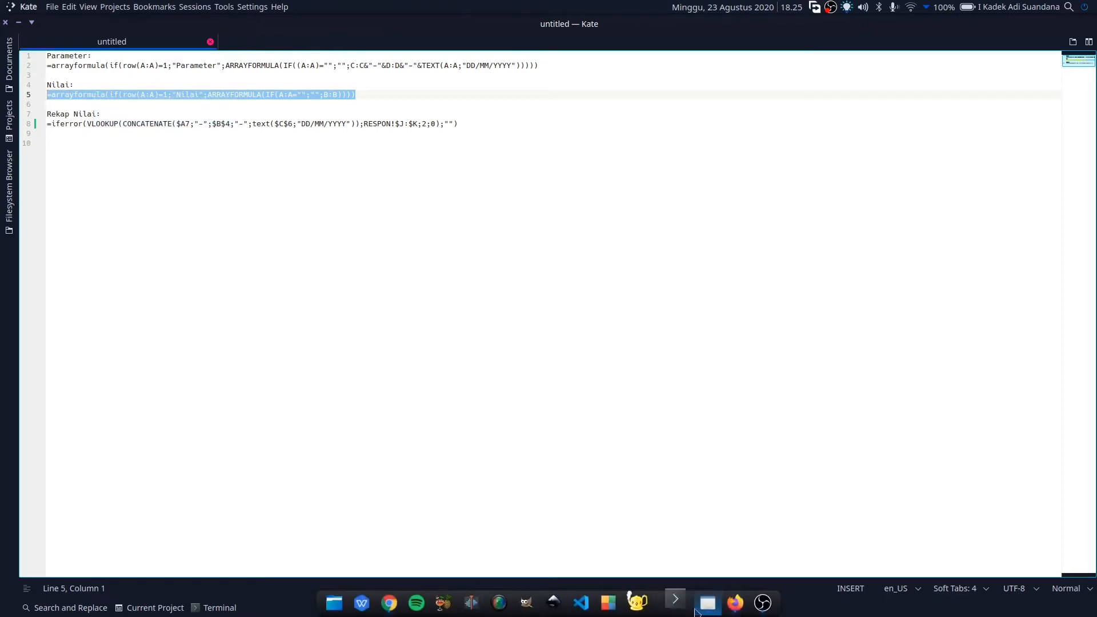
click(729, 605)
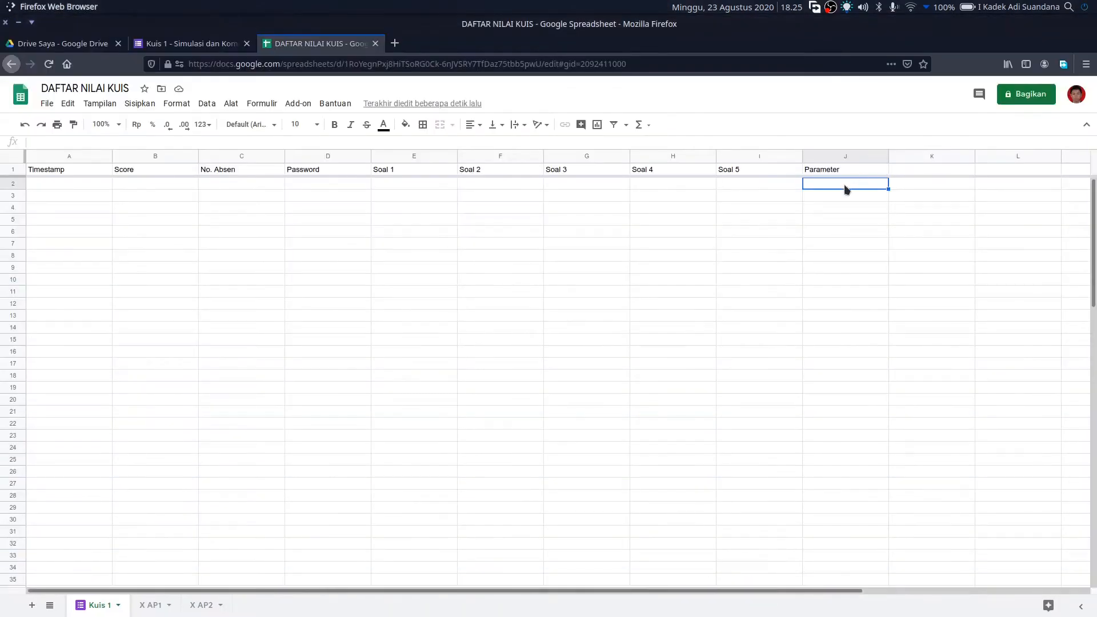
click(928, 170)
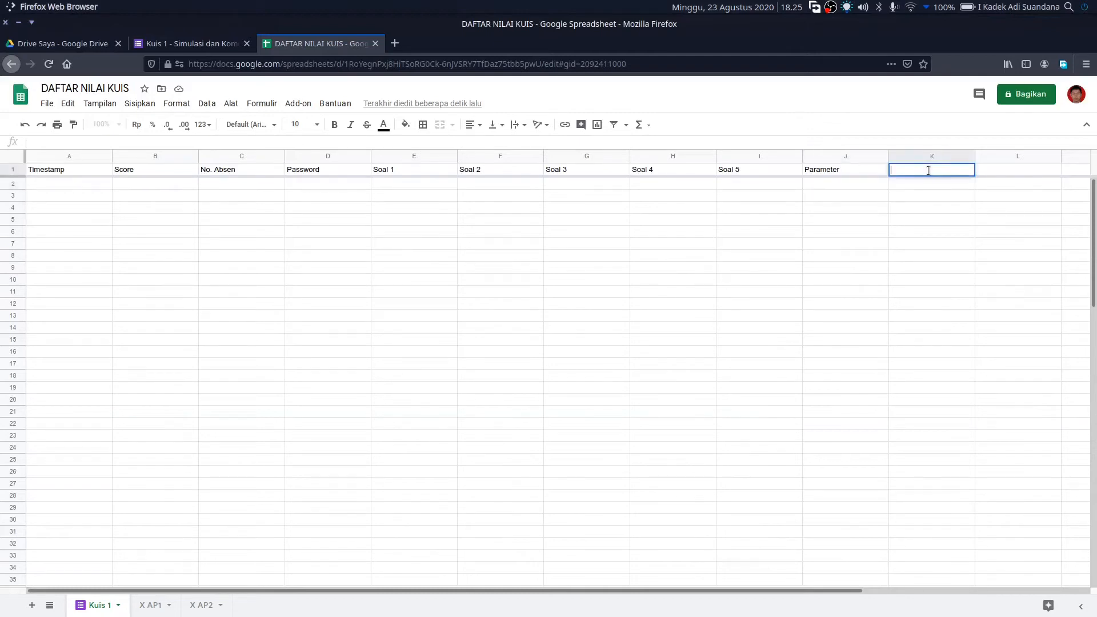
right_click(928, 170)
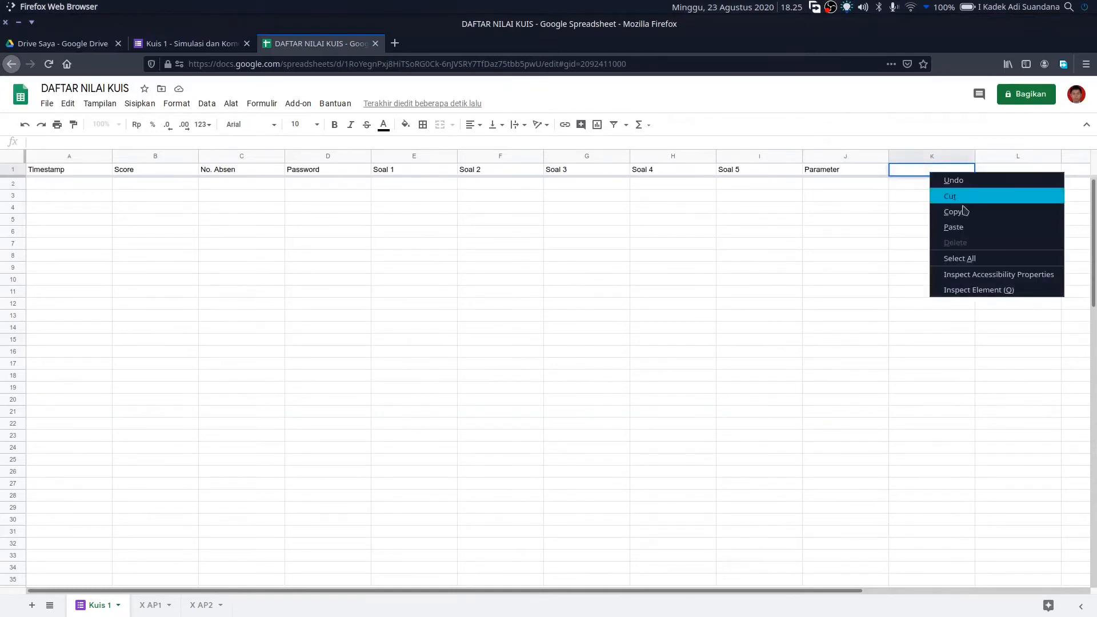
click(970, 228)
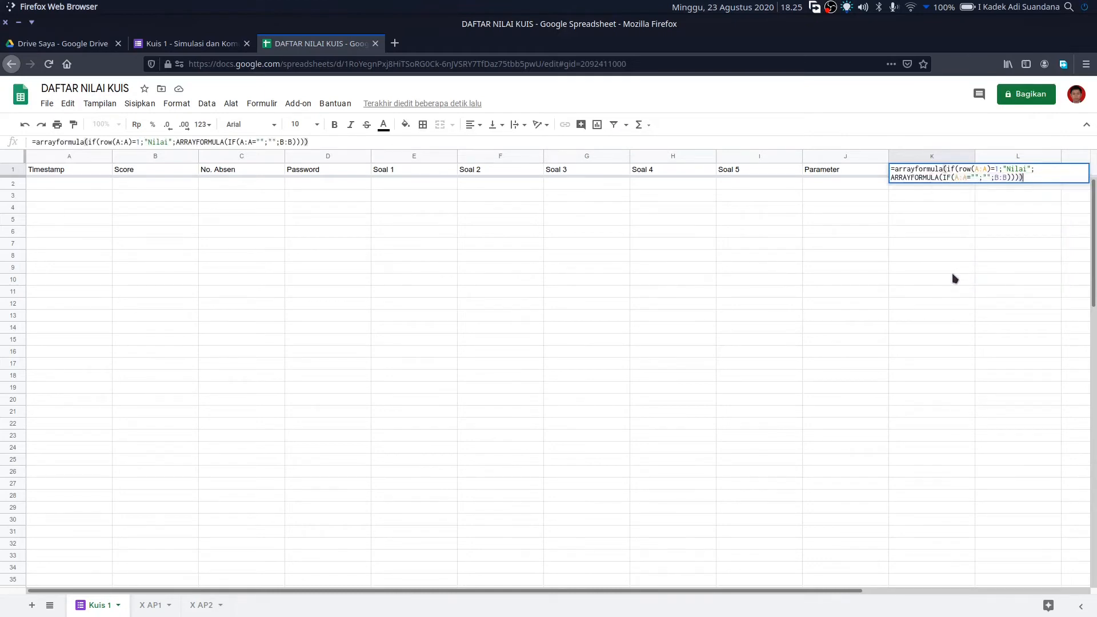
key(Return)
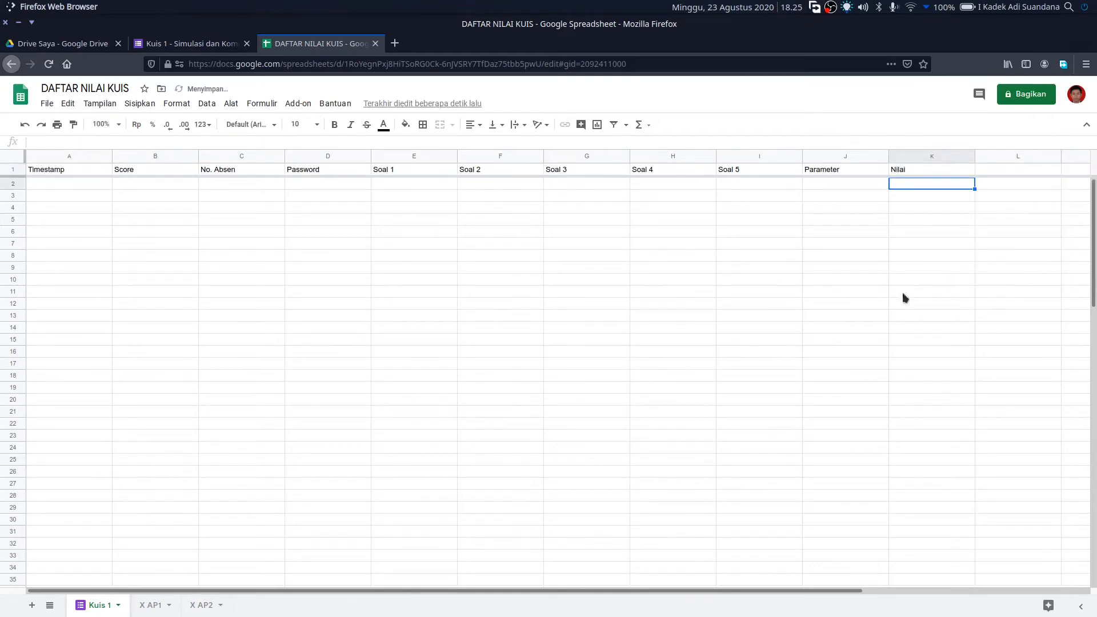
click(825, 175)
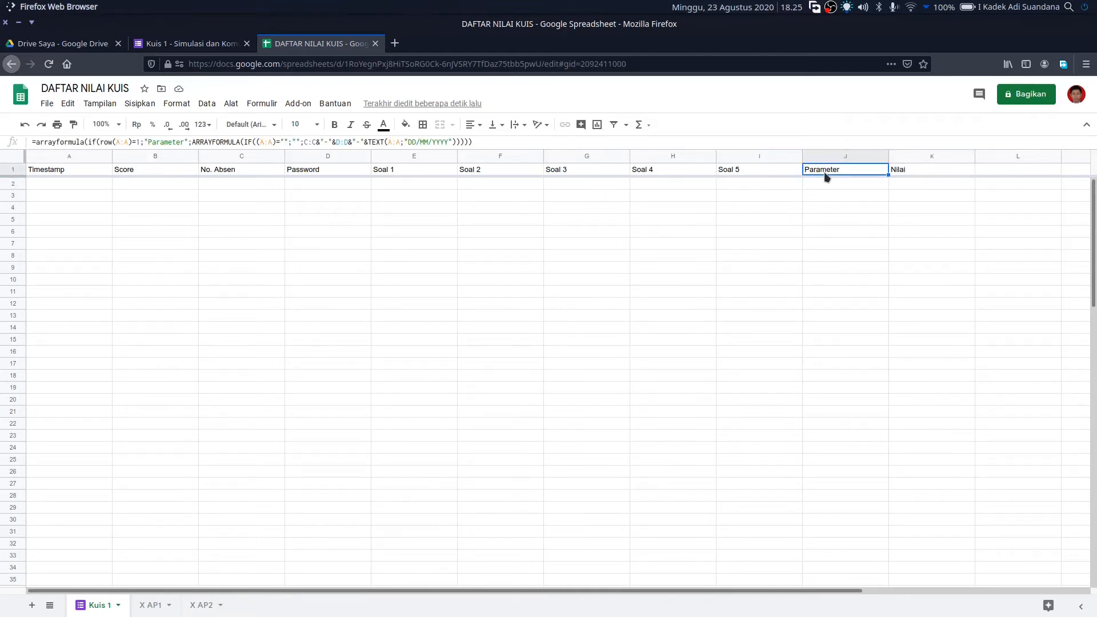
click(245, 188)
click(328, 186)
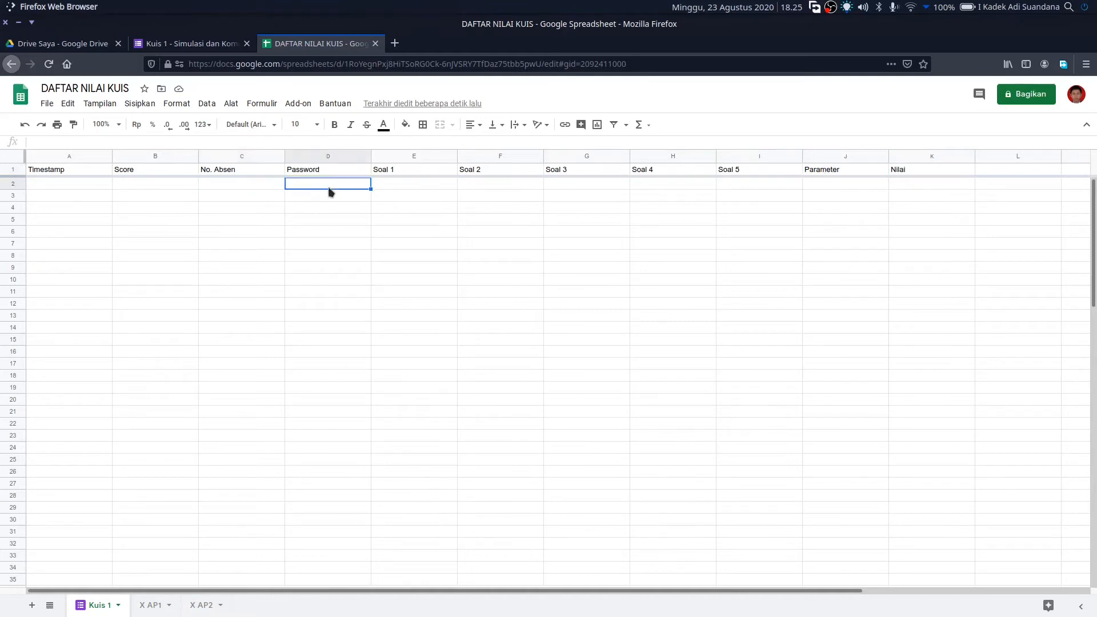
click(65, 183)
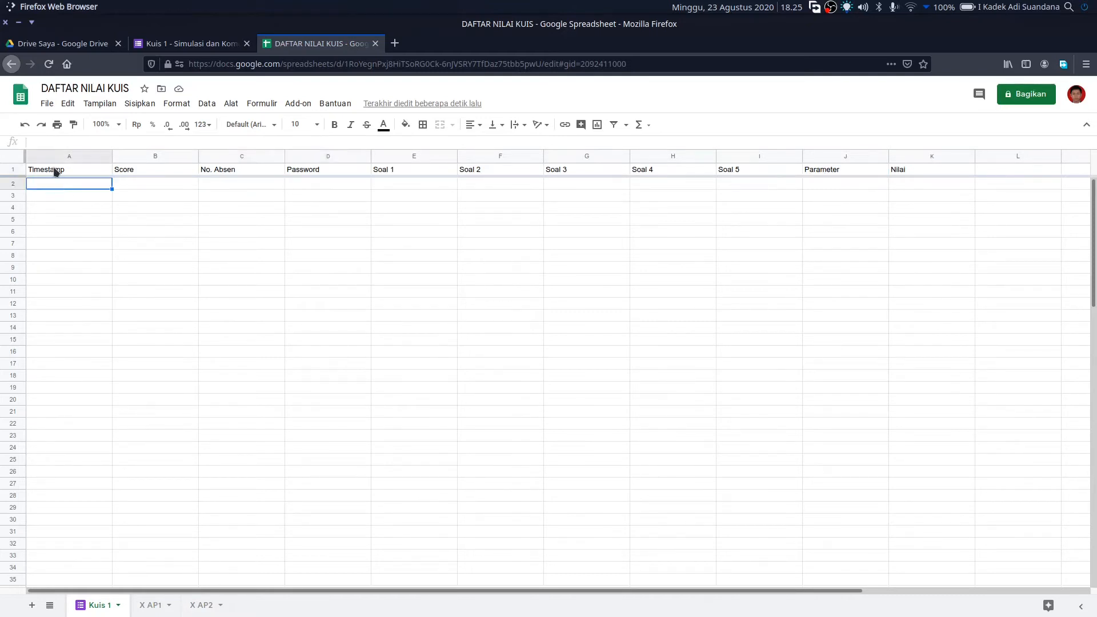
click(912, 186)
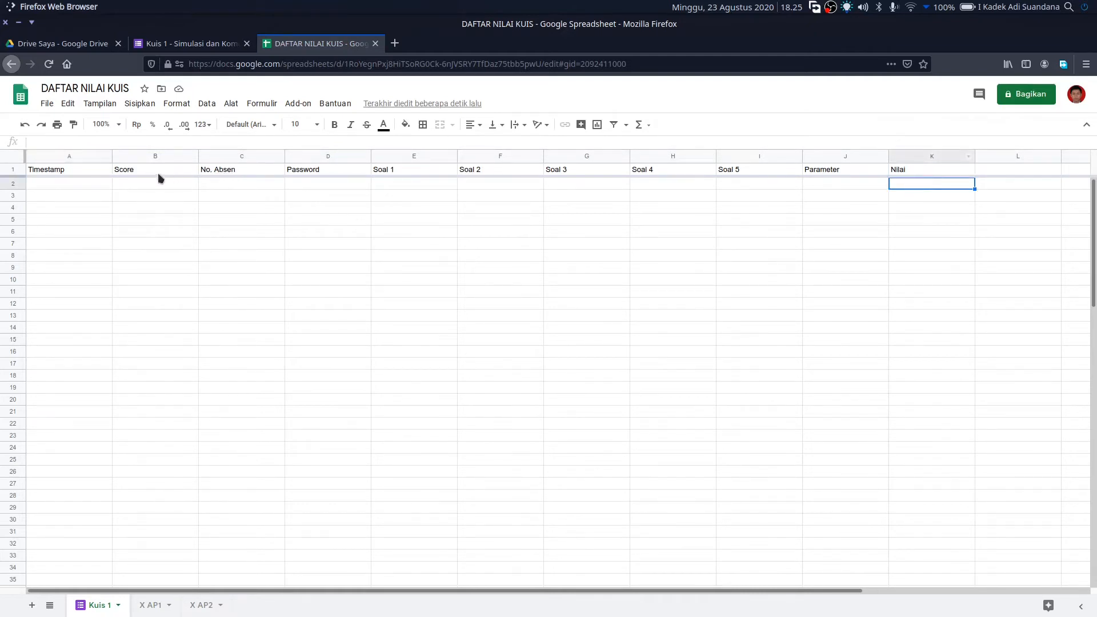
click(148, 184)
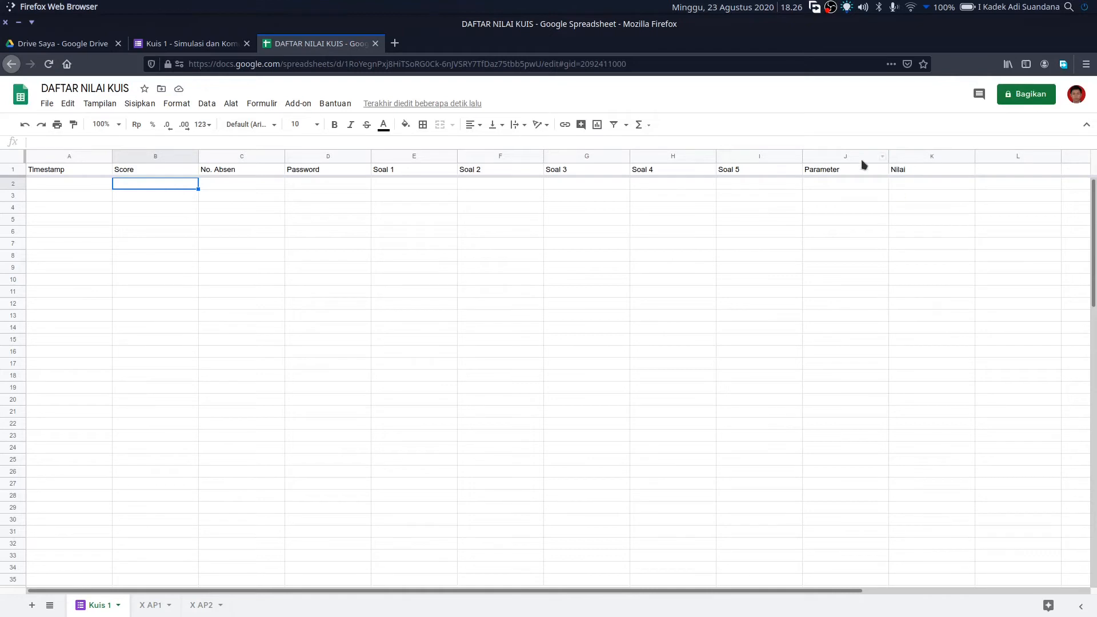
click(946, 172)
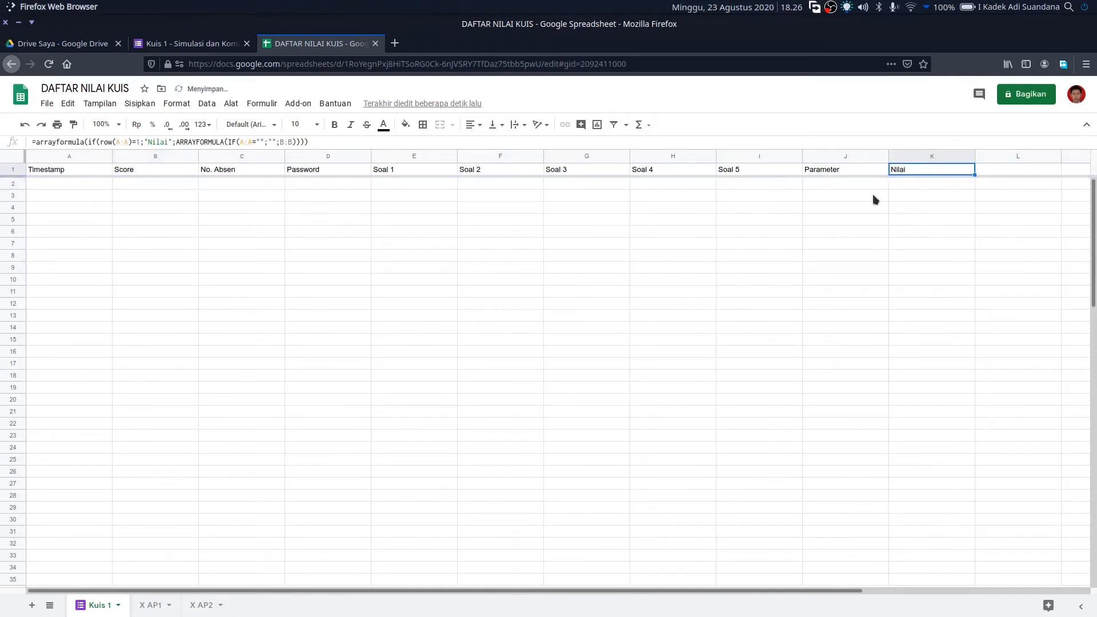
click(855, 171)
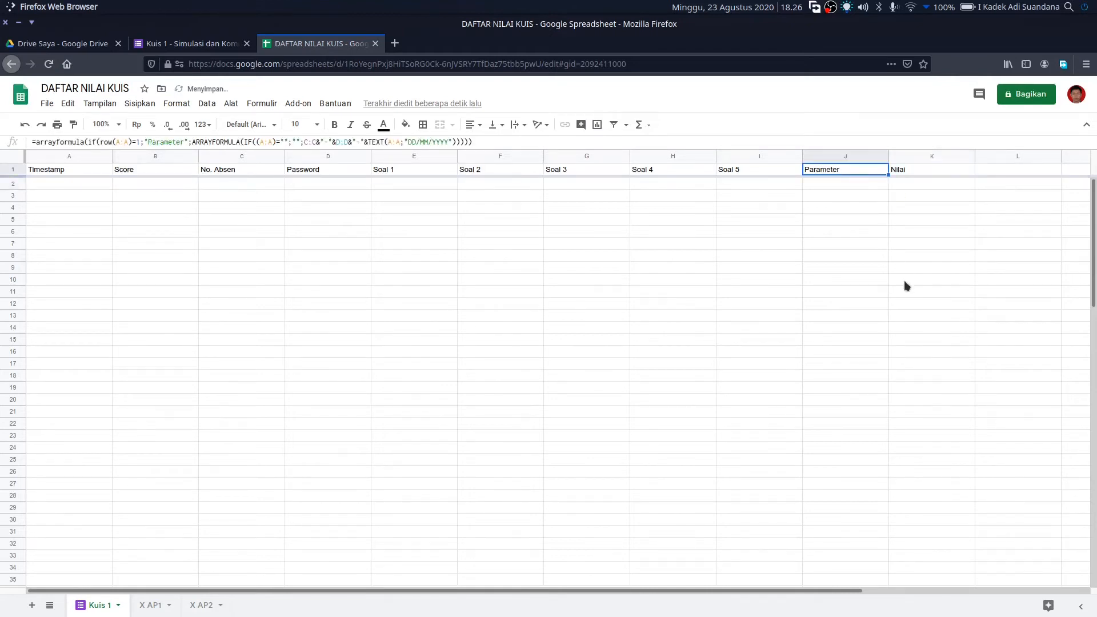
- Select columns J:K of Kuis 1 and save them as the named range TbKuis1
click(834, 156)
shift+click(892, 155)
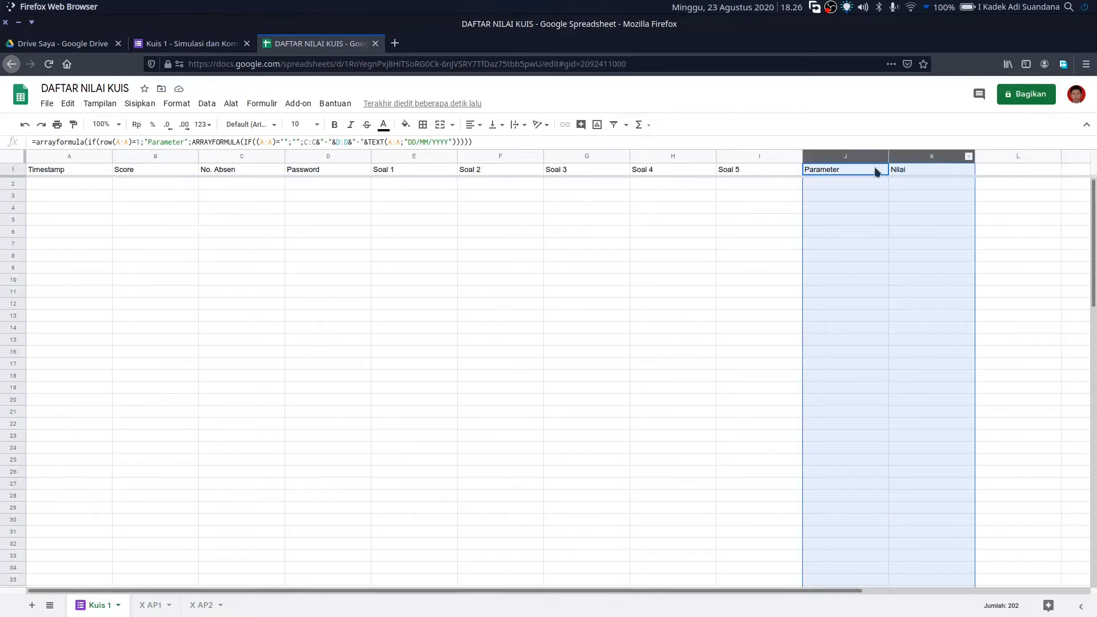
right_click(923, 158)
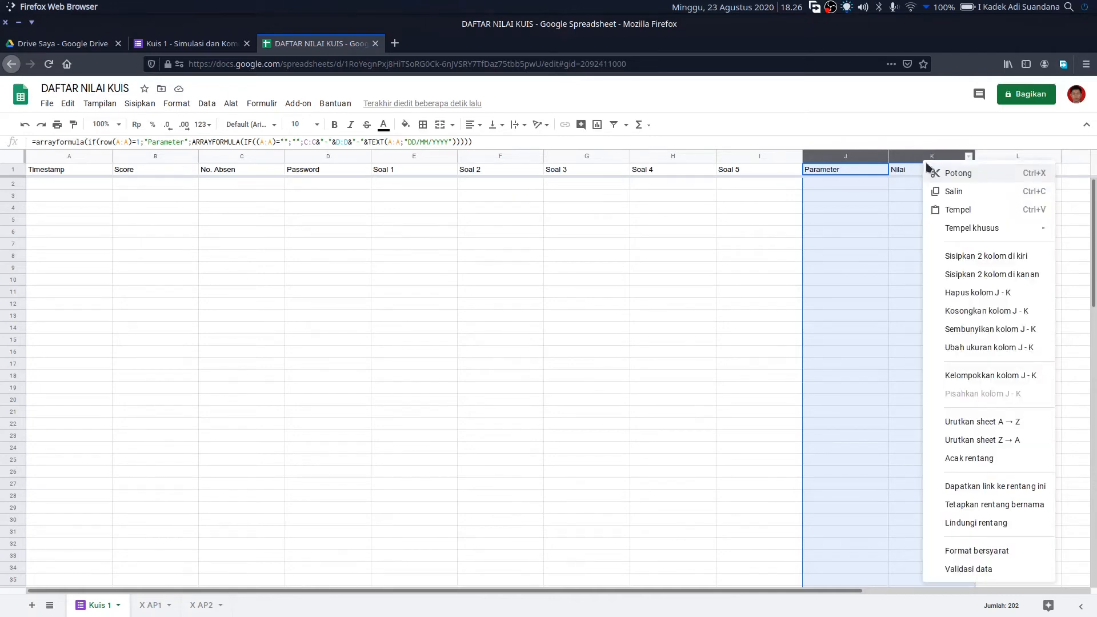
click(1026, 506)
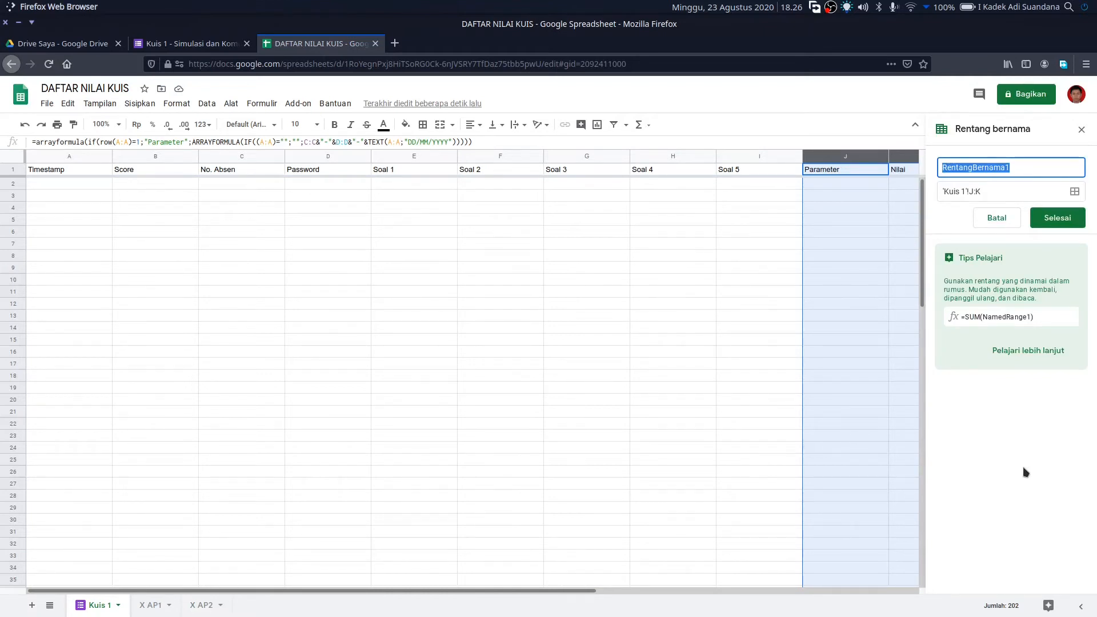
text(TbU)
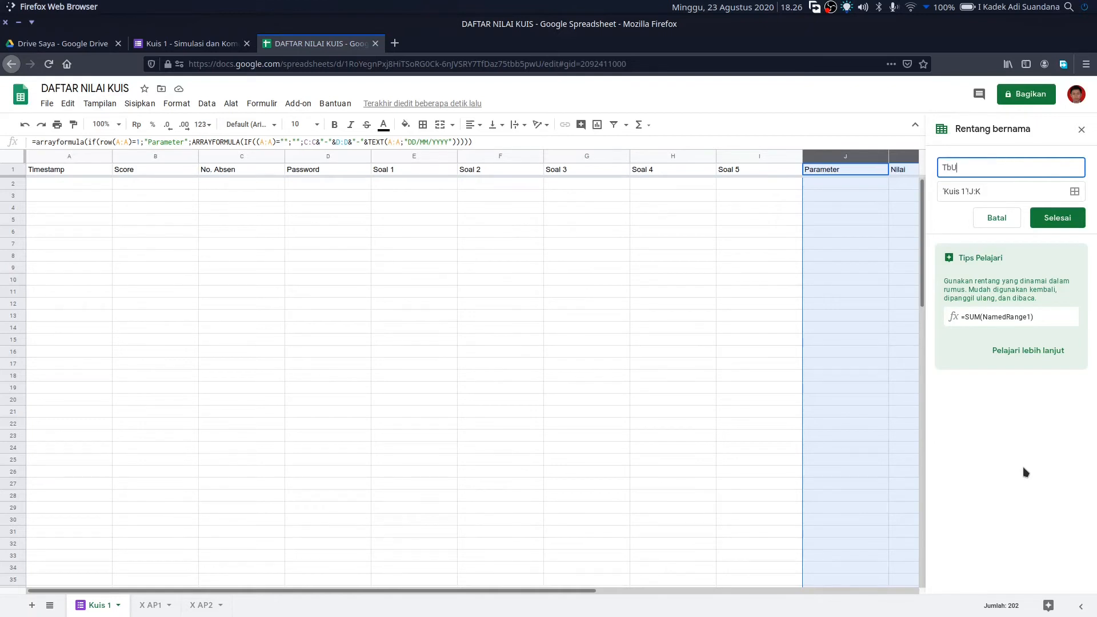
text(Kuis1)
click(1058, 221)
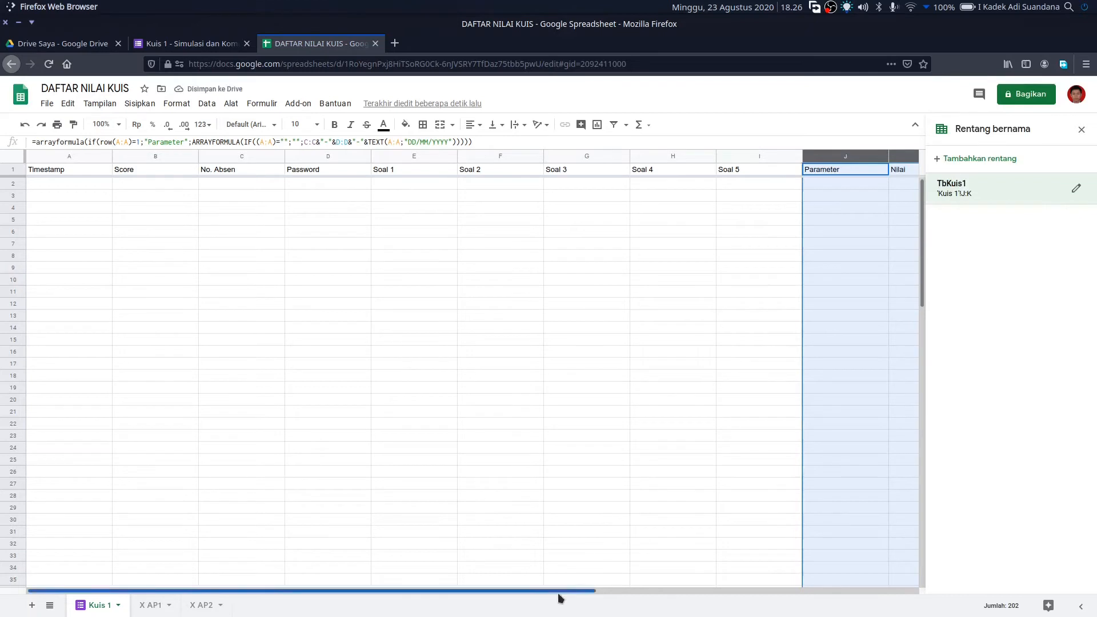
drag(560, 597, 752, 595)
click(547, 244)
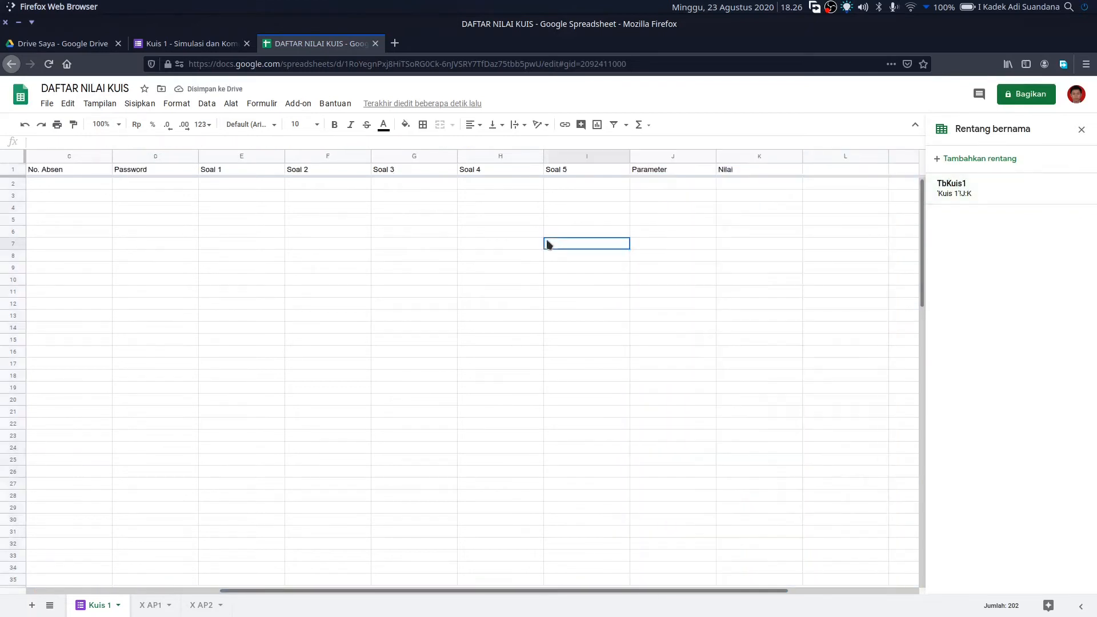
drag(656, 157, 737, 148)
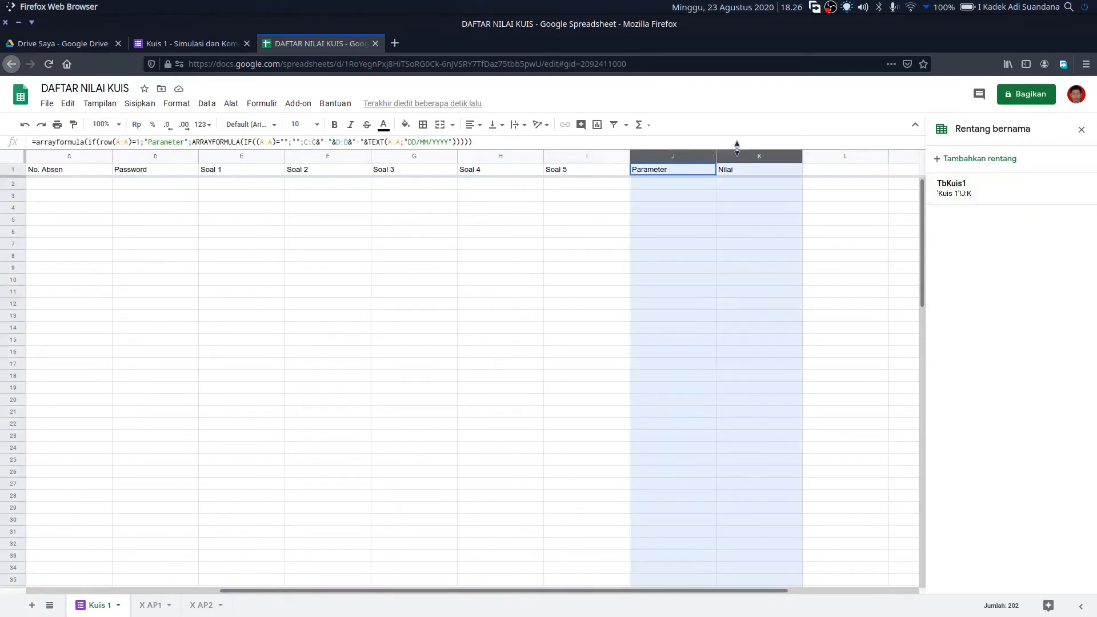
click(501, 334)
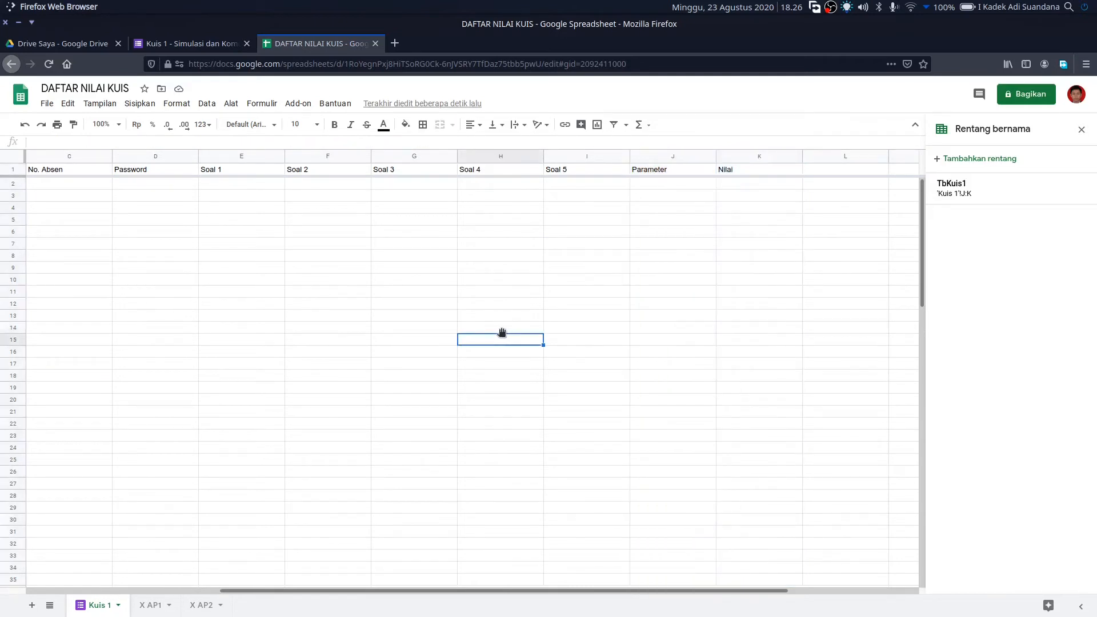
- On the X AP1 sheet, replace the quiz password in B4 with a new one
click(158, 612)
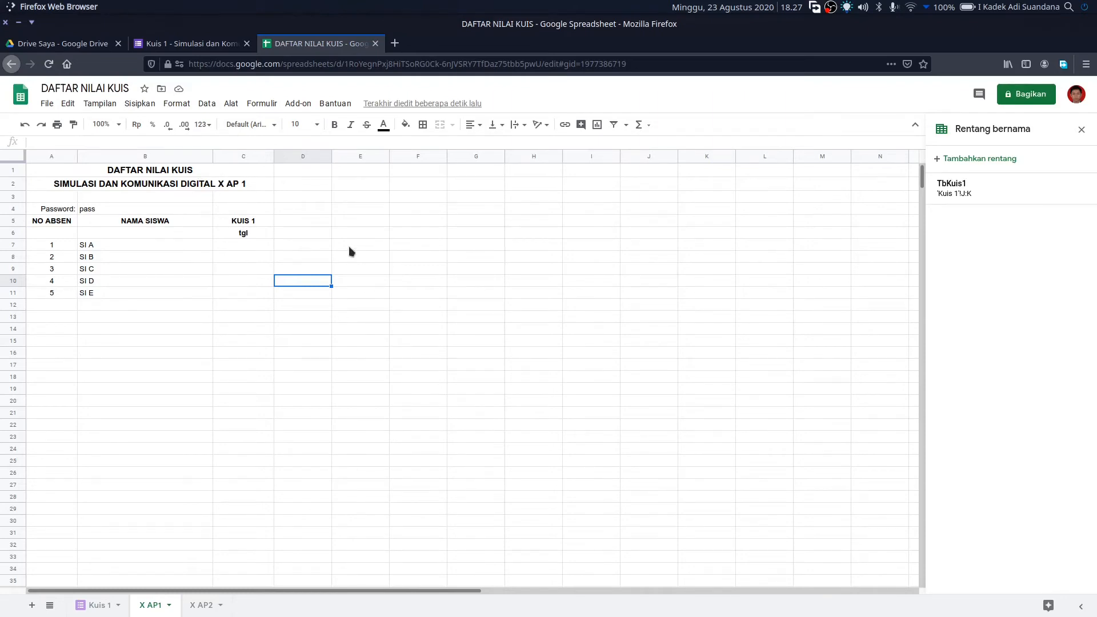
click(65, 211)
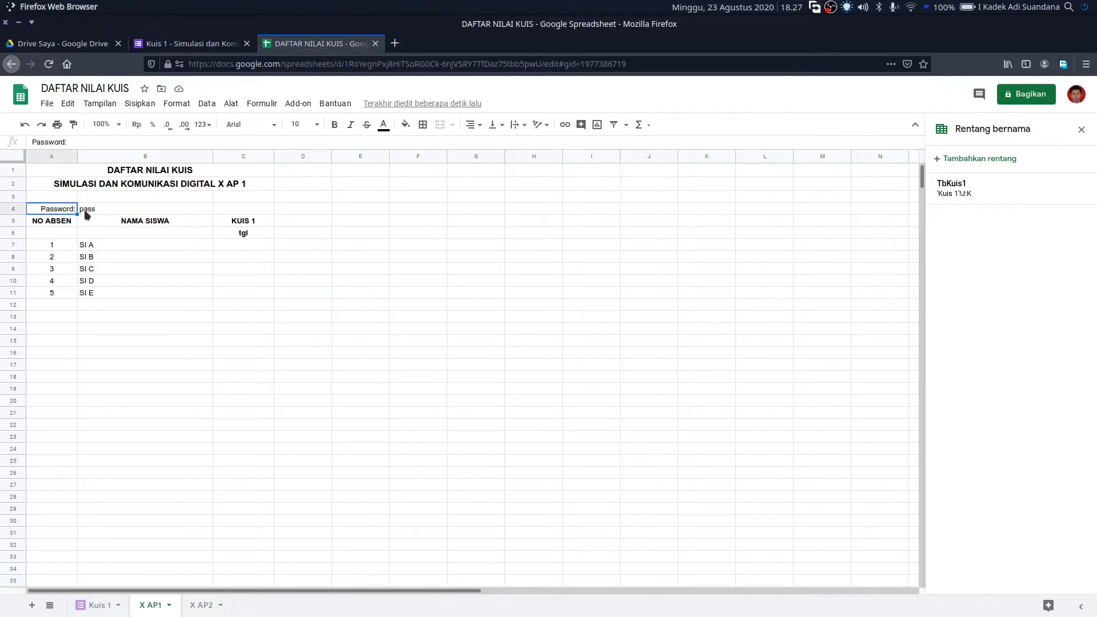
click(87, 211)
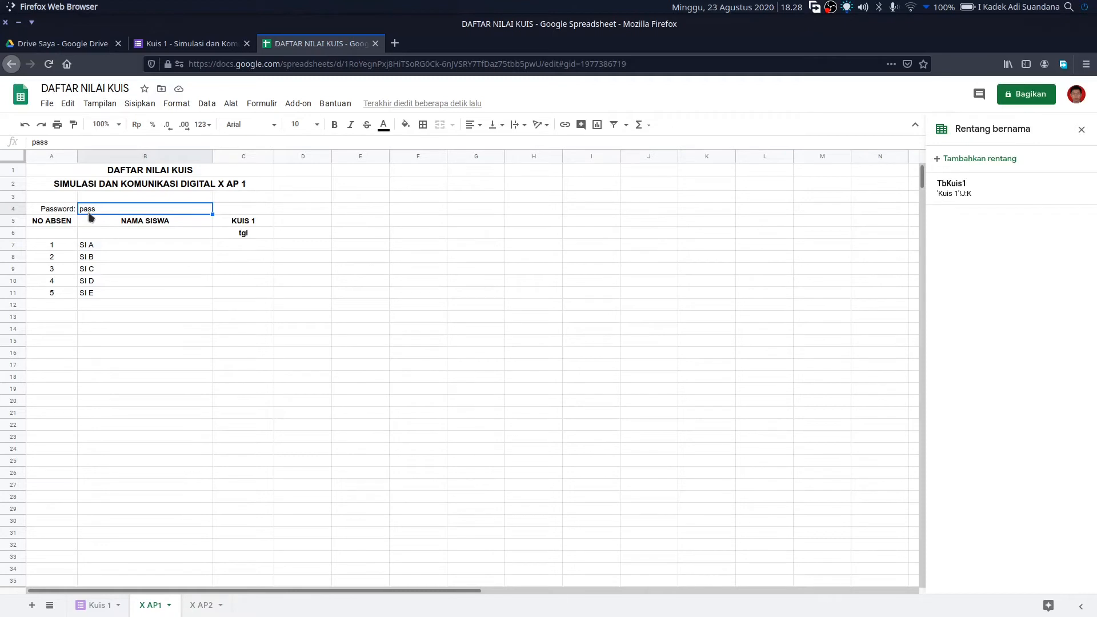
text(xap1)
- Replace the 'tgl' placeholder in C6 with the KUIS 1 date 23/08/2020
click(253, 236)
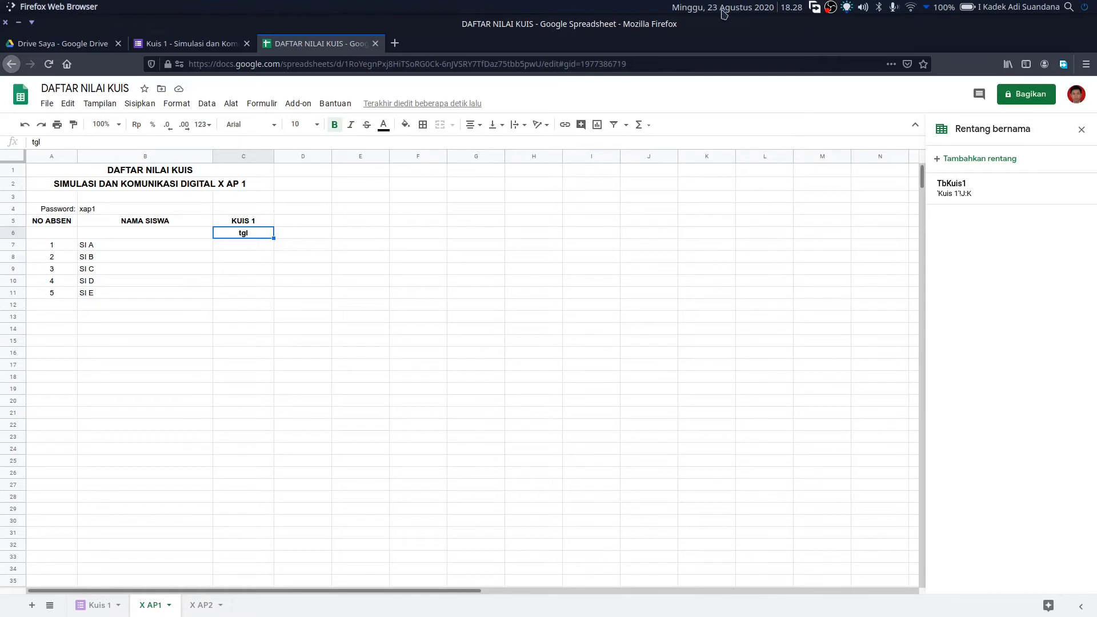
mouse_move(724, 14)
key(Delete)
text(23)
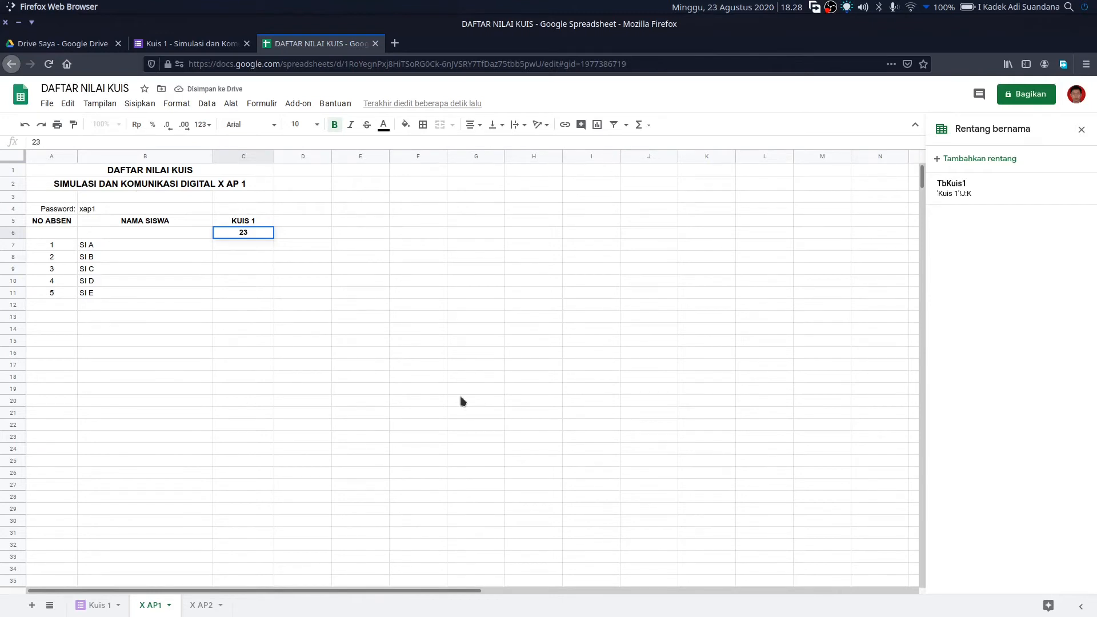
text(/08/2020)
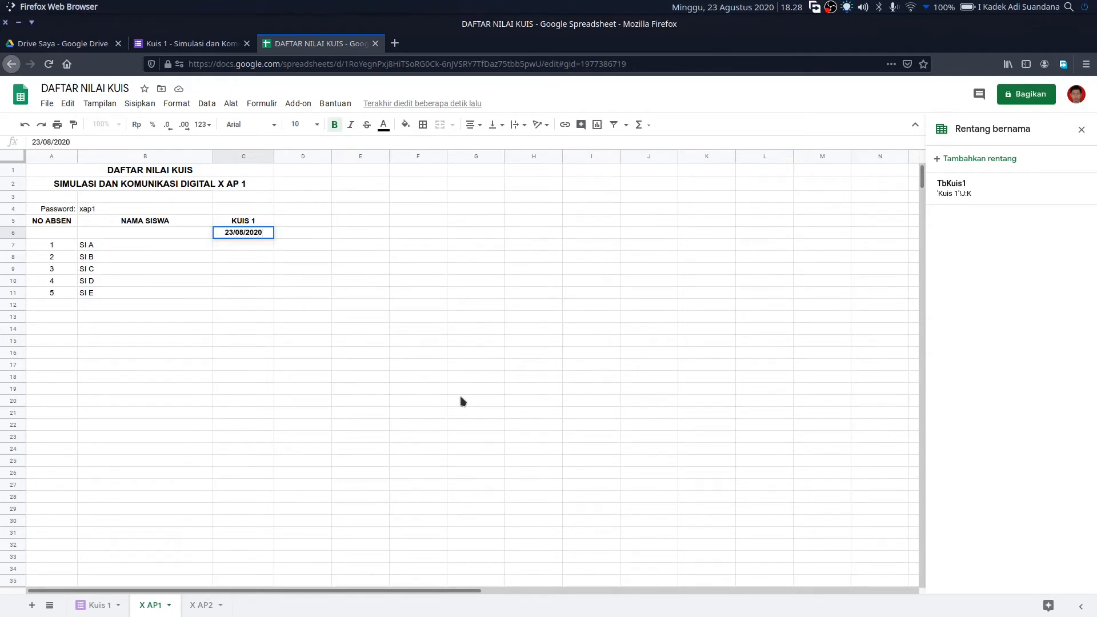
key(Return)
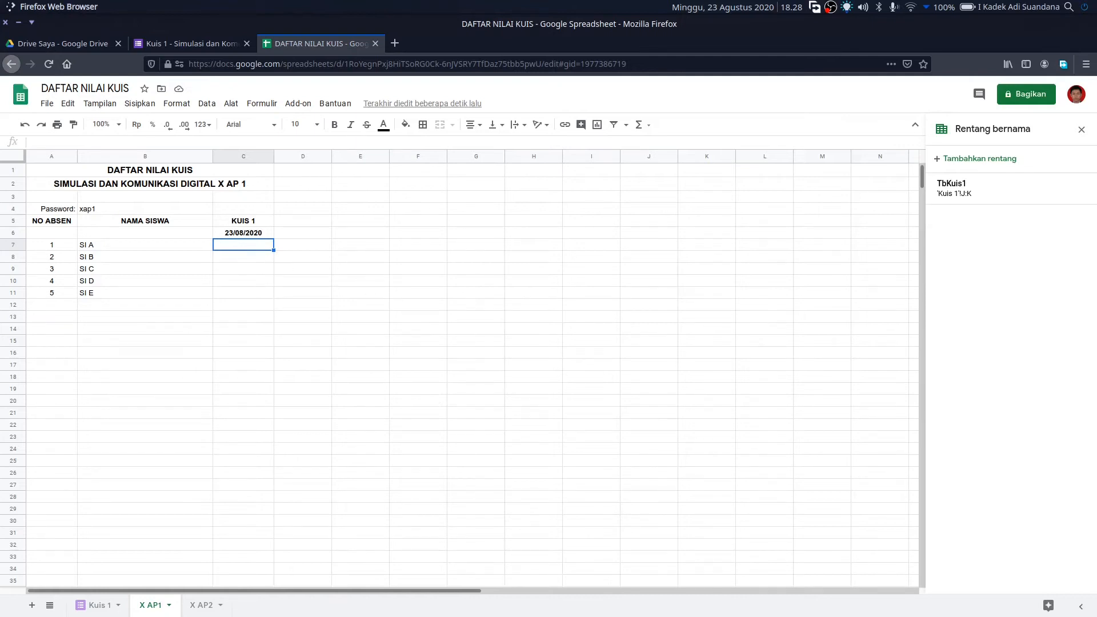
- Copy the Rekap Nilai VLOOKUP formula from line 8 in Kate, then return to the spreadsheet
click(701, 600)
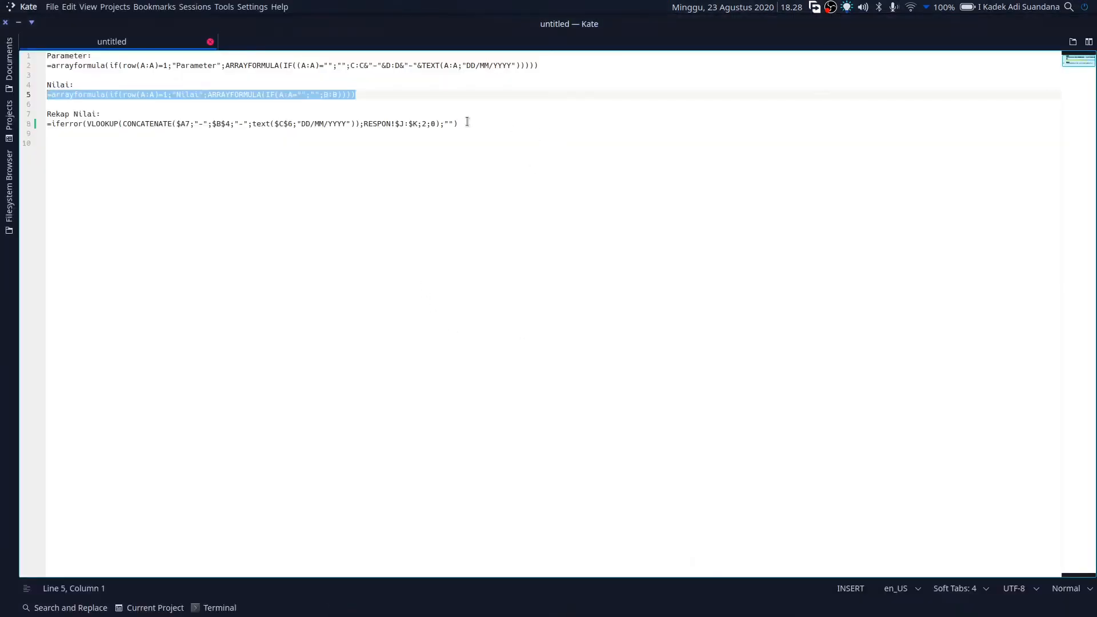
drag(465, 123, 46, 123)
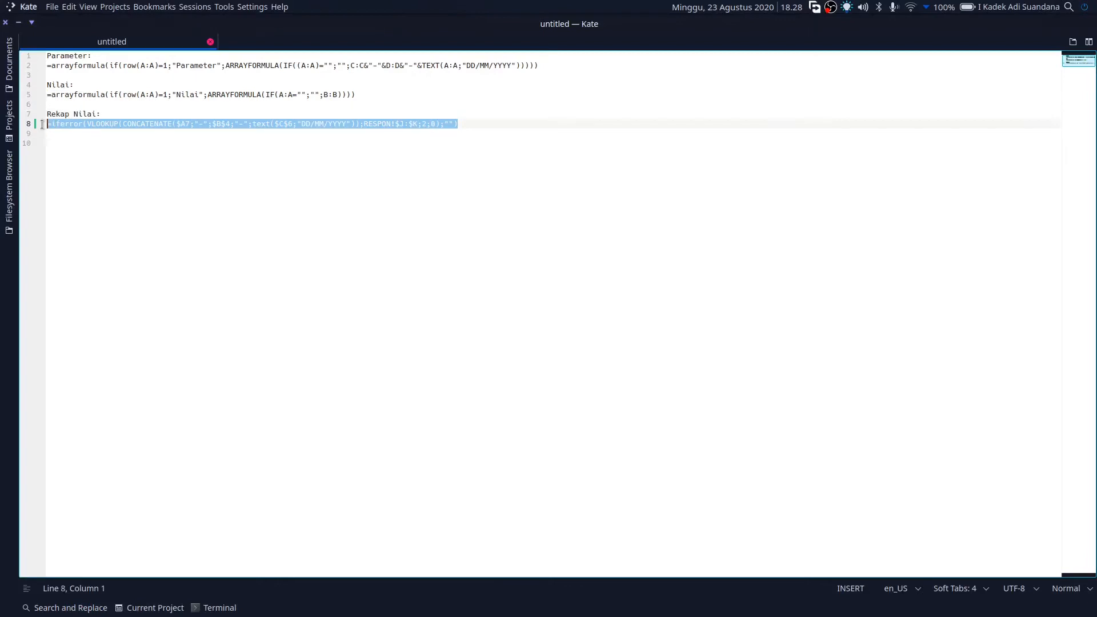
right_click(104, 127)
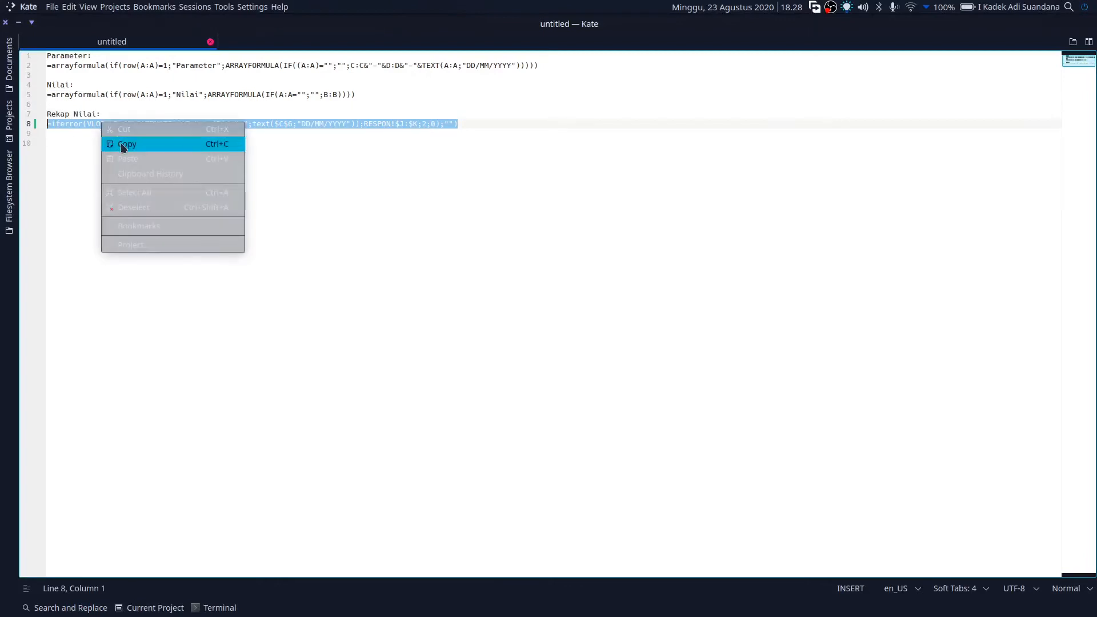
click(117, 144)
mouse_move(514, 616)
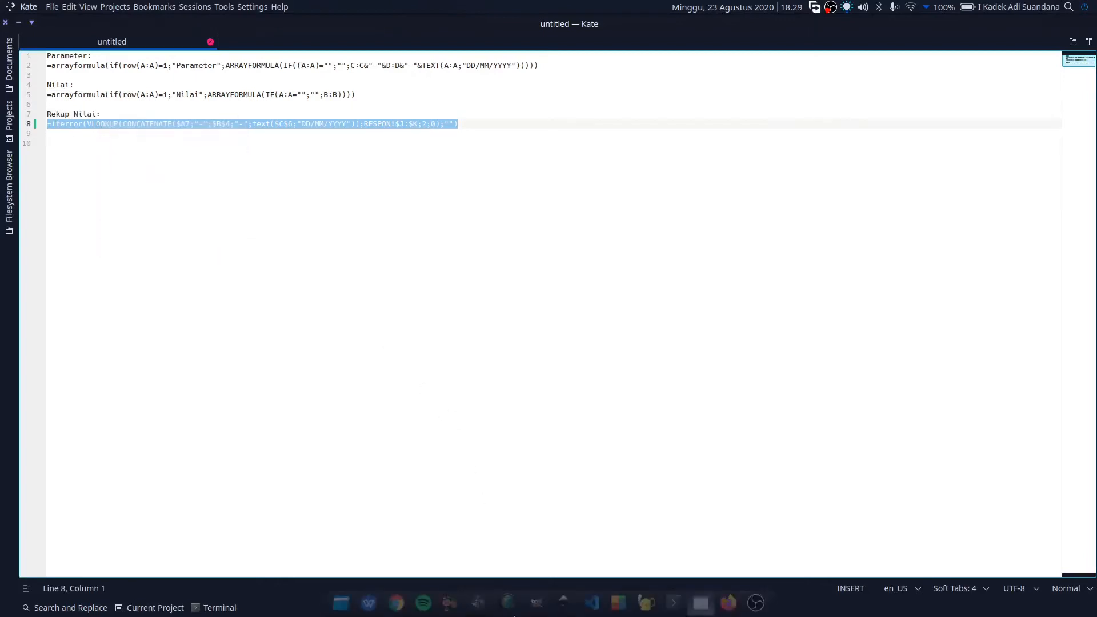
click(728, 607)
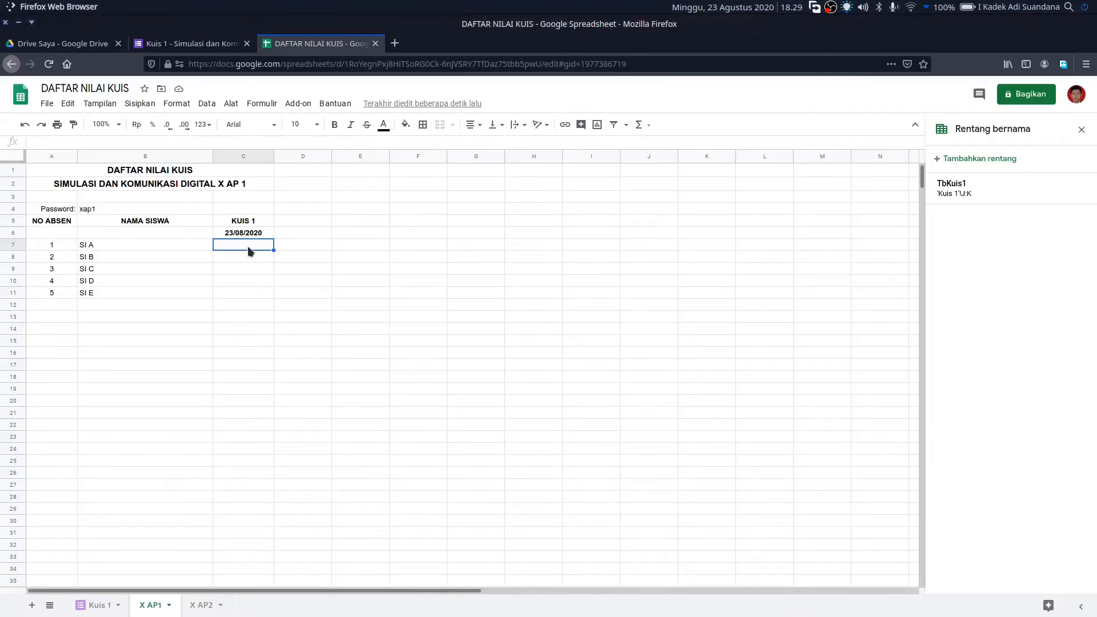
- Paste the VLOOKUP formula into C7 of X AP1, swapping RESPON!$J:$K for TbKuis1 with ;2;0
double_click(247, 245)
right_click(247, 246)
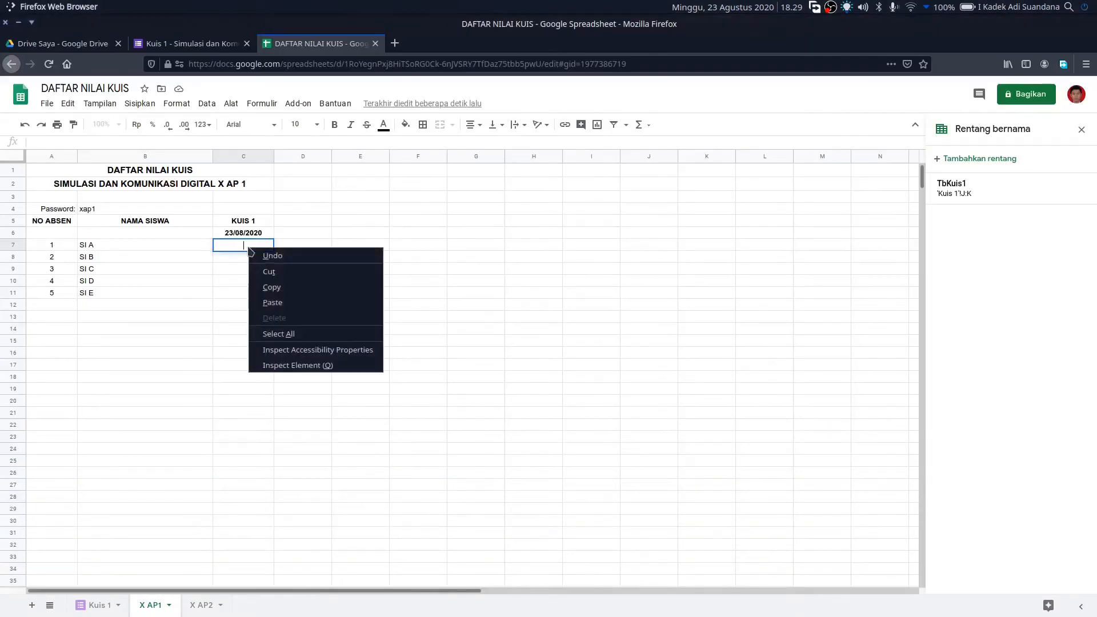
click(283, 302)
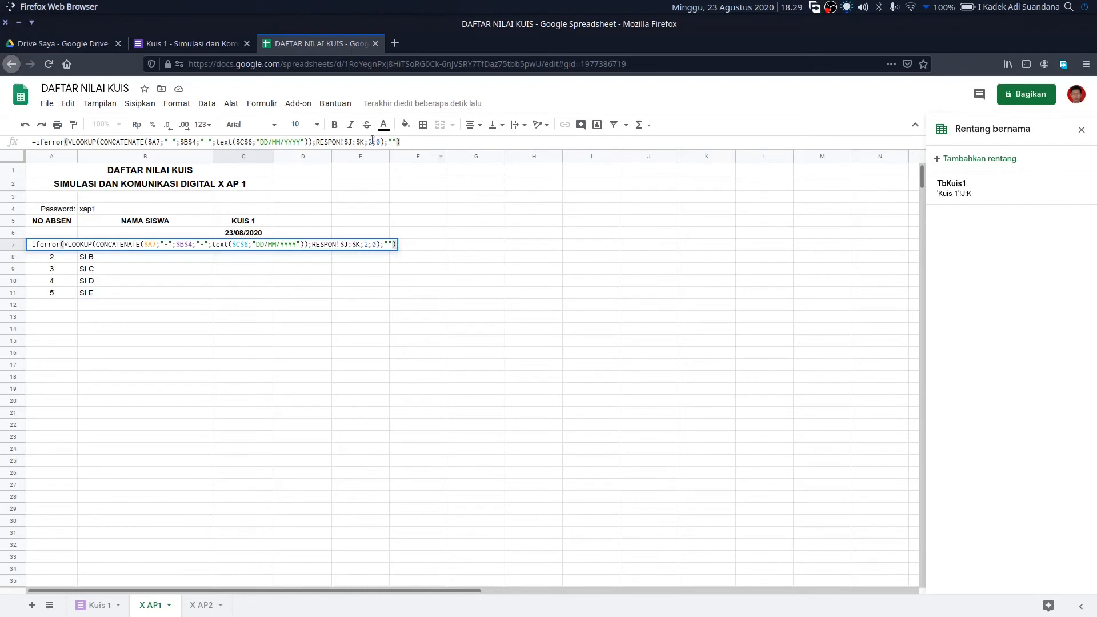
drag(316, 142, 382, 143)
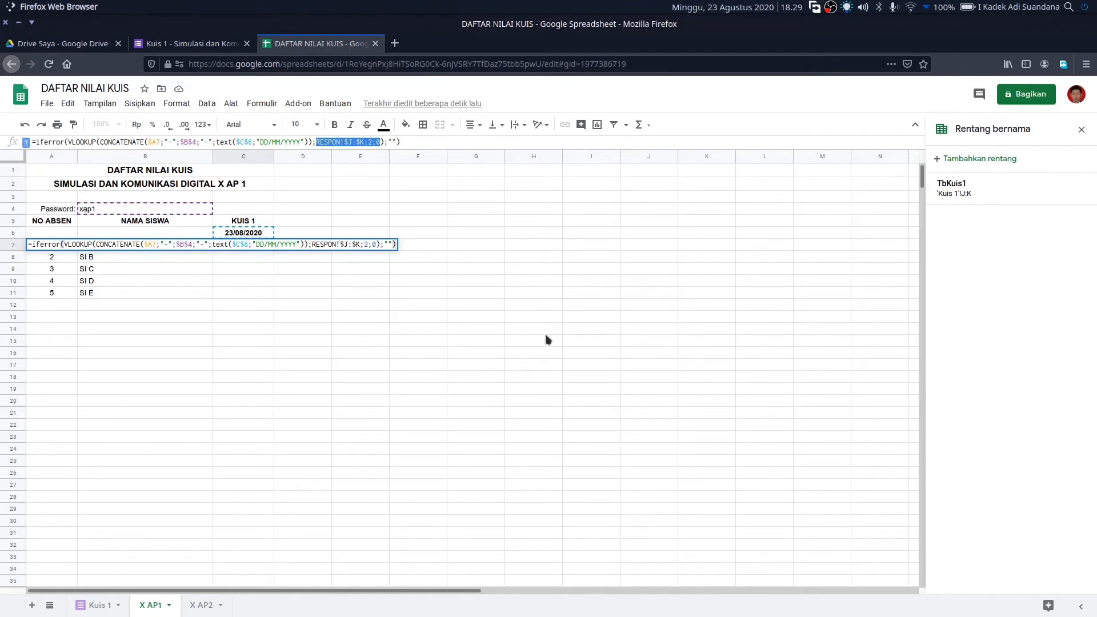
key(BackSpace)
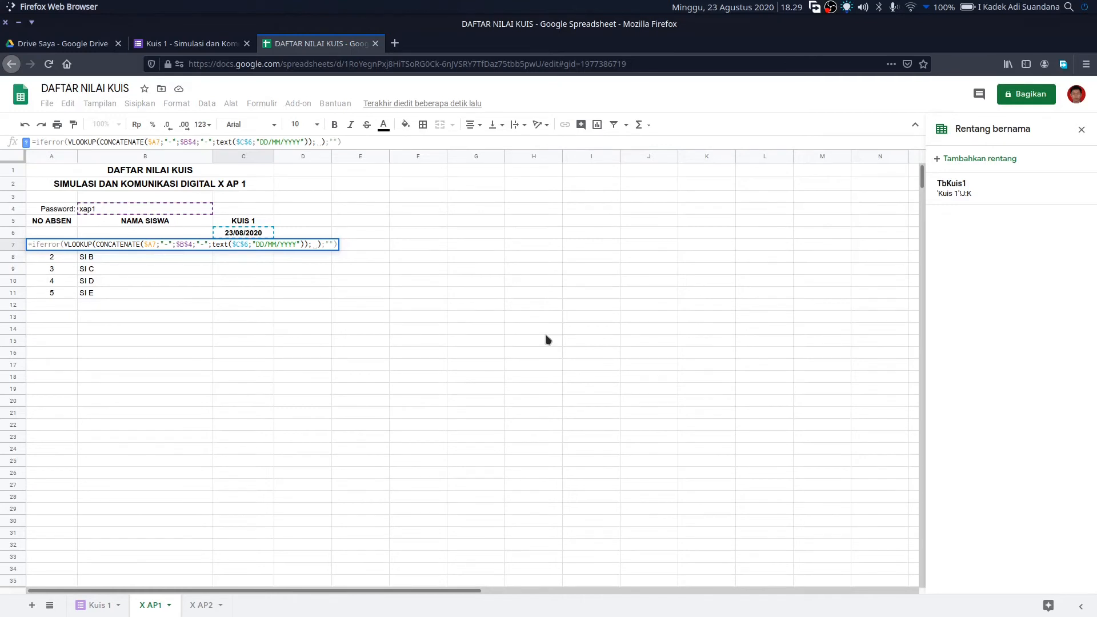
text(Tb)
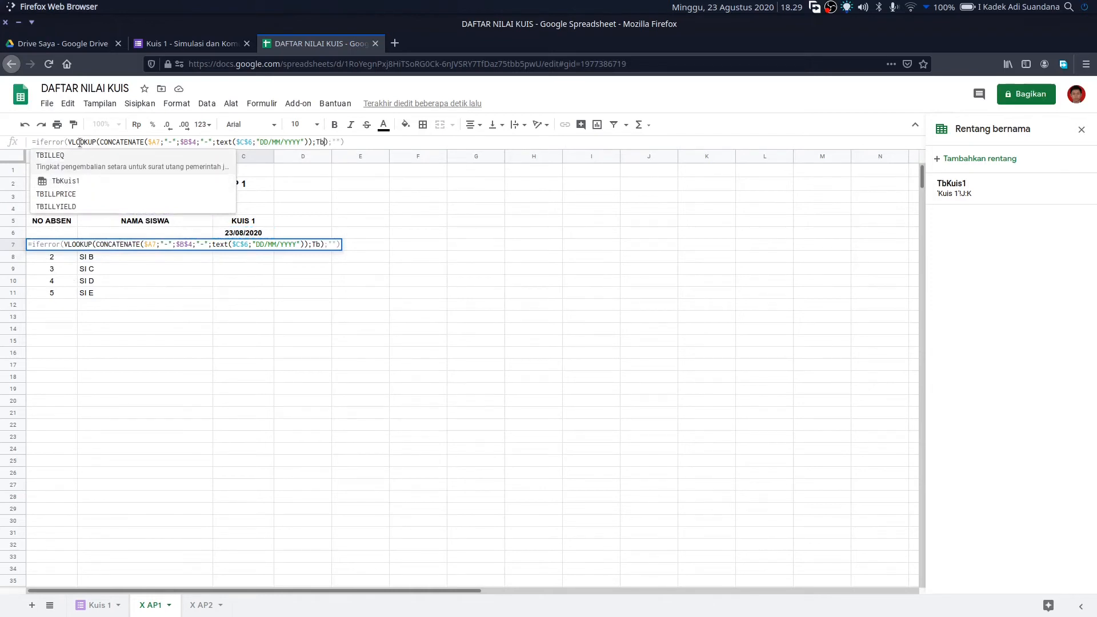
click(86, 181)
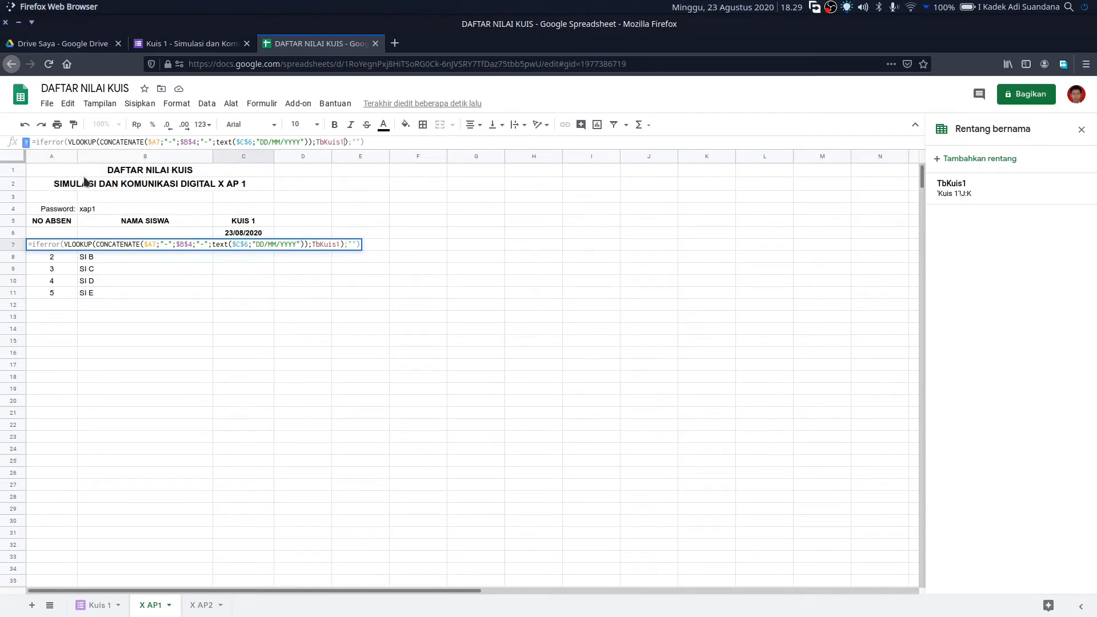
text(;)
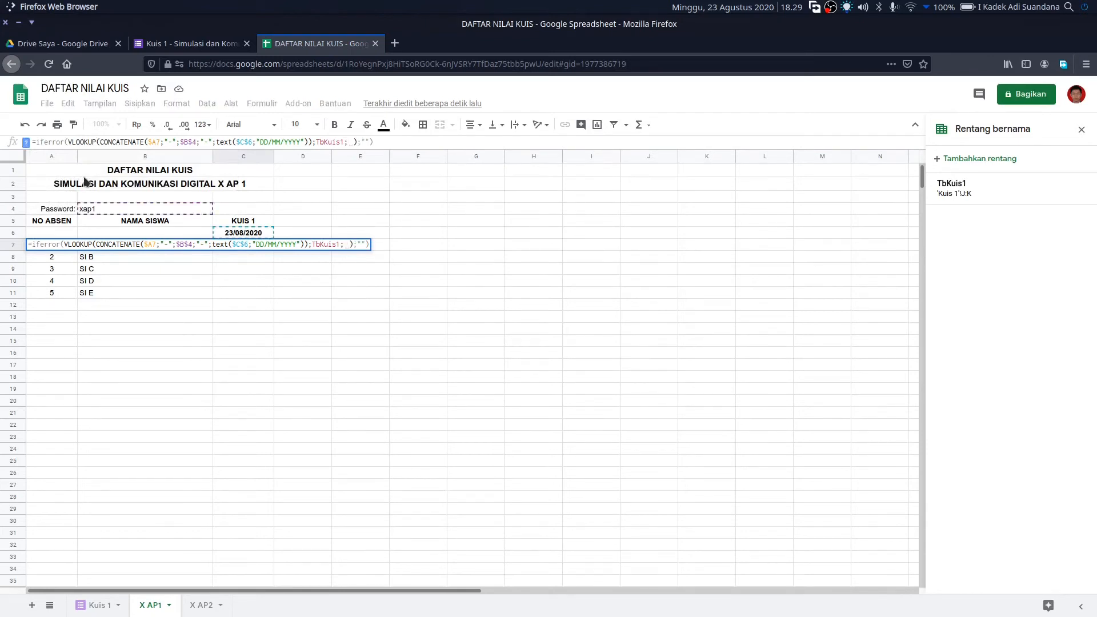
text(2)
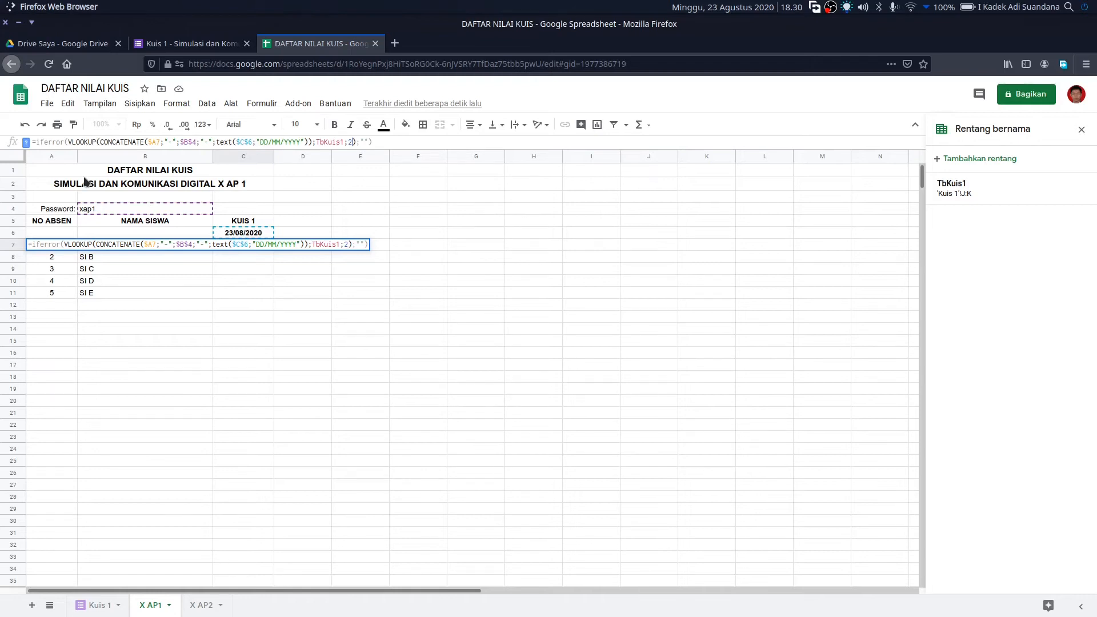
text(;0)
key(Return)
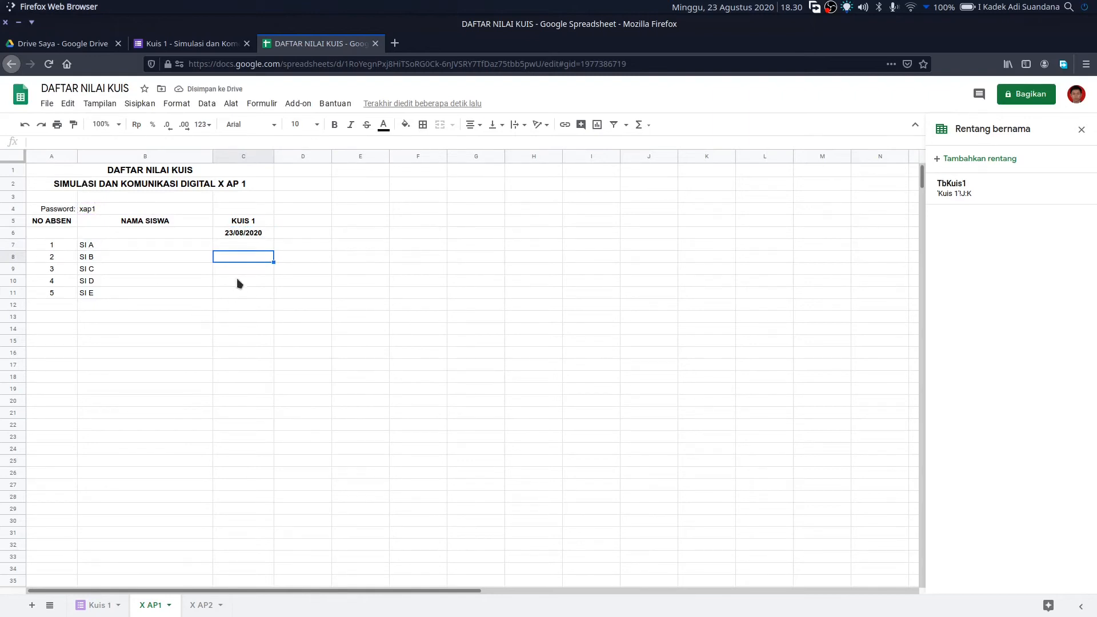
click(237, 246)
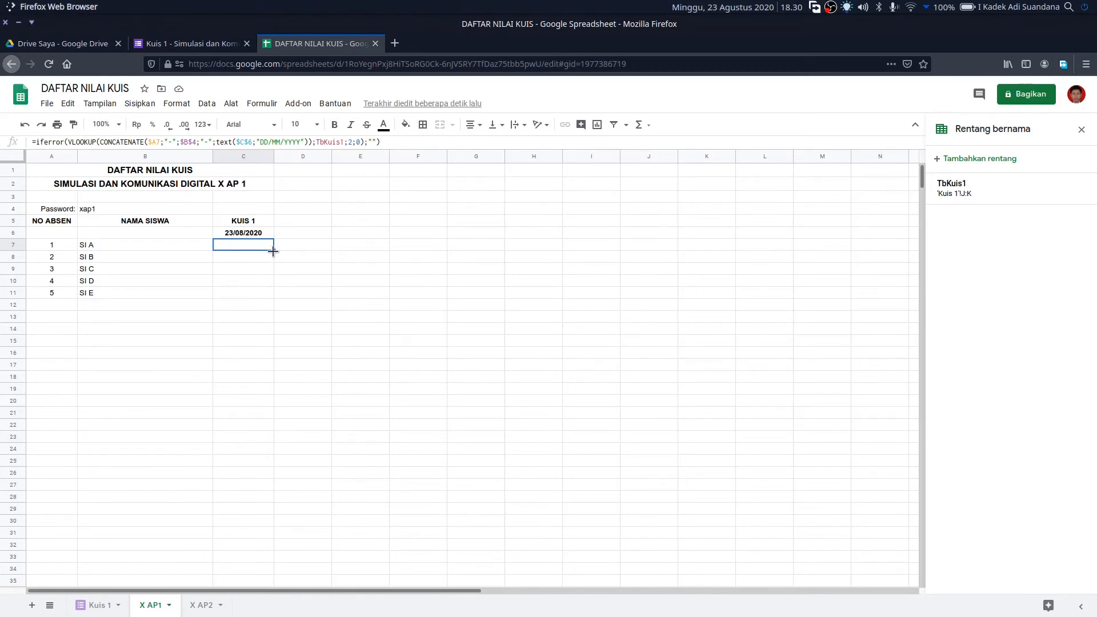
- Fill the C7 score formula down to C11 and check the row references in C8–C11
drag(273, 251, 282, 292)
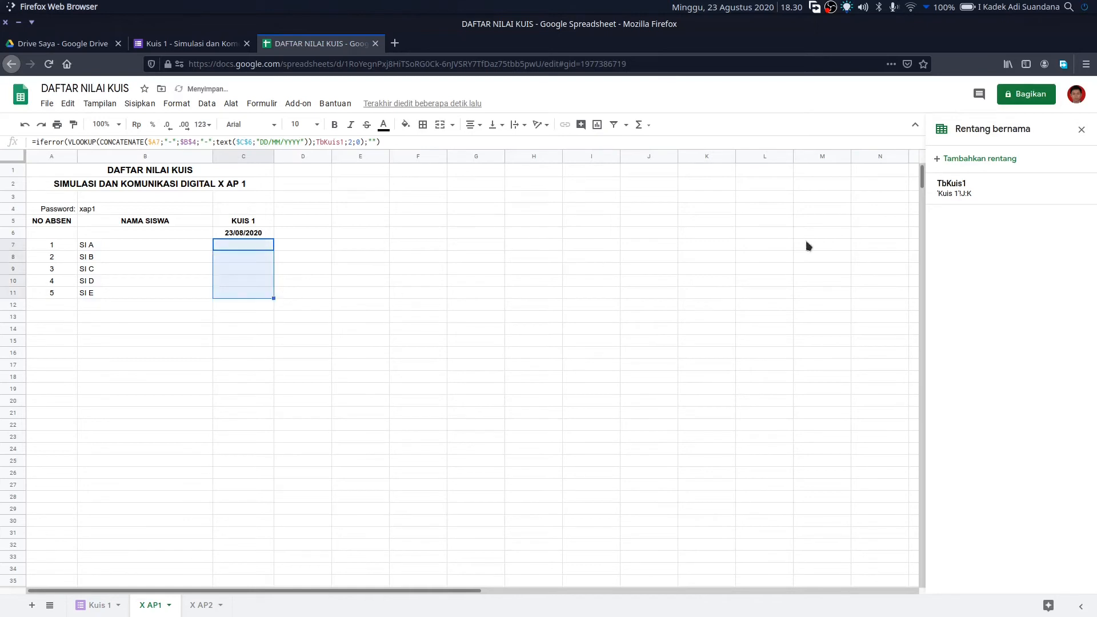
click(248, 294)
click(250, 284)
click(247, 269)
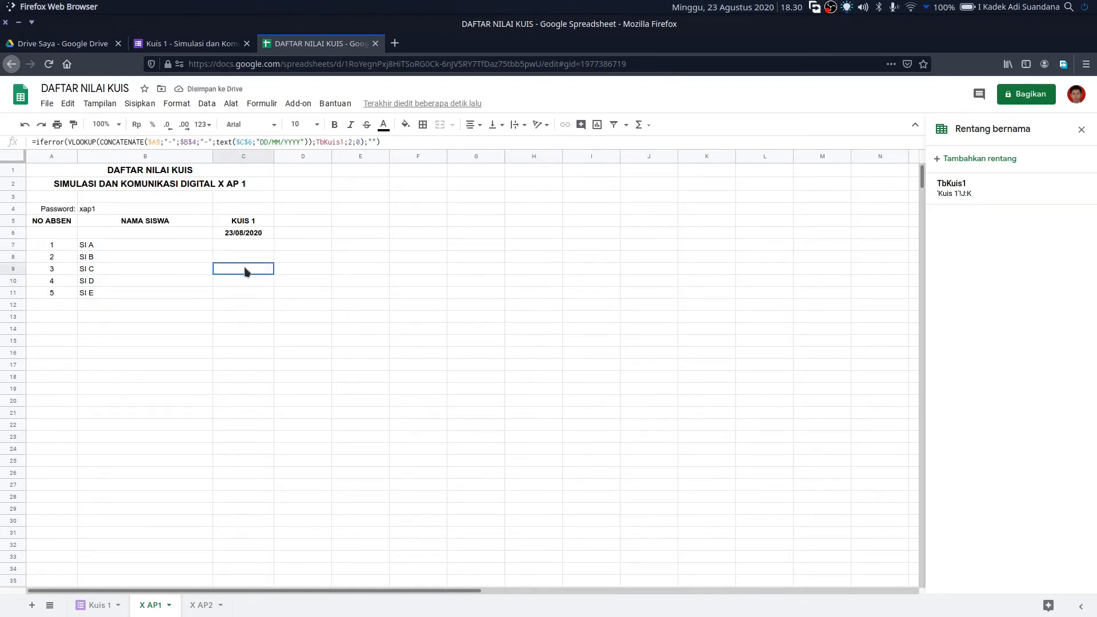
click(244, 257)
click(243, 246)
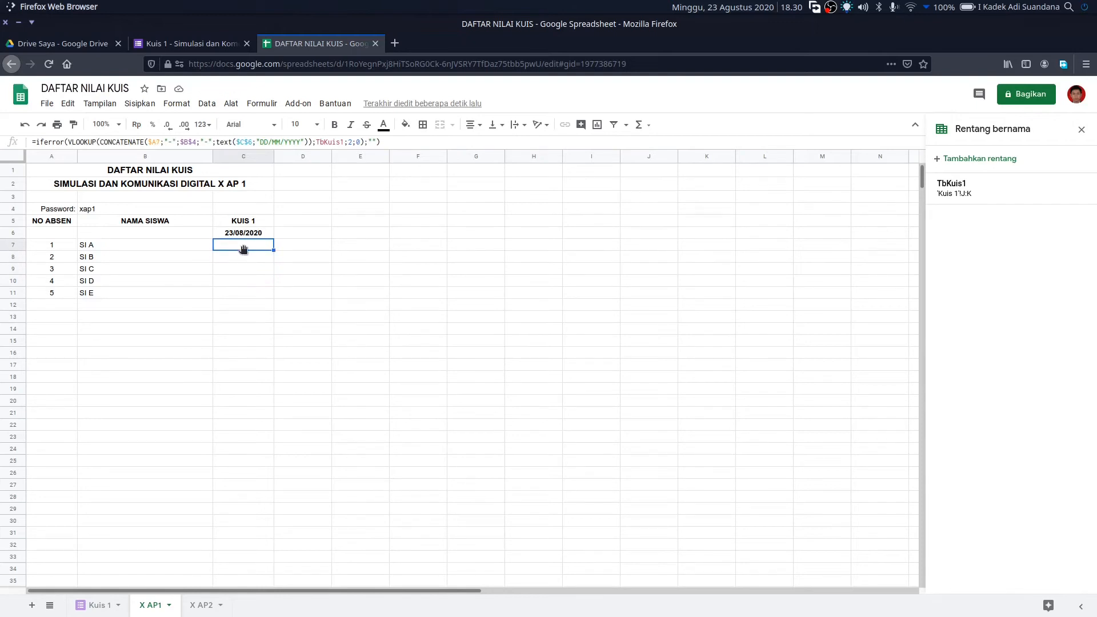
click(246, 257)
click(250, 272)
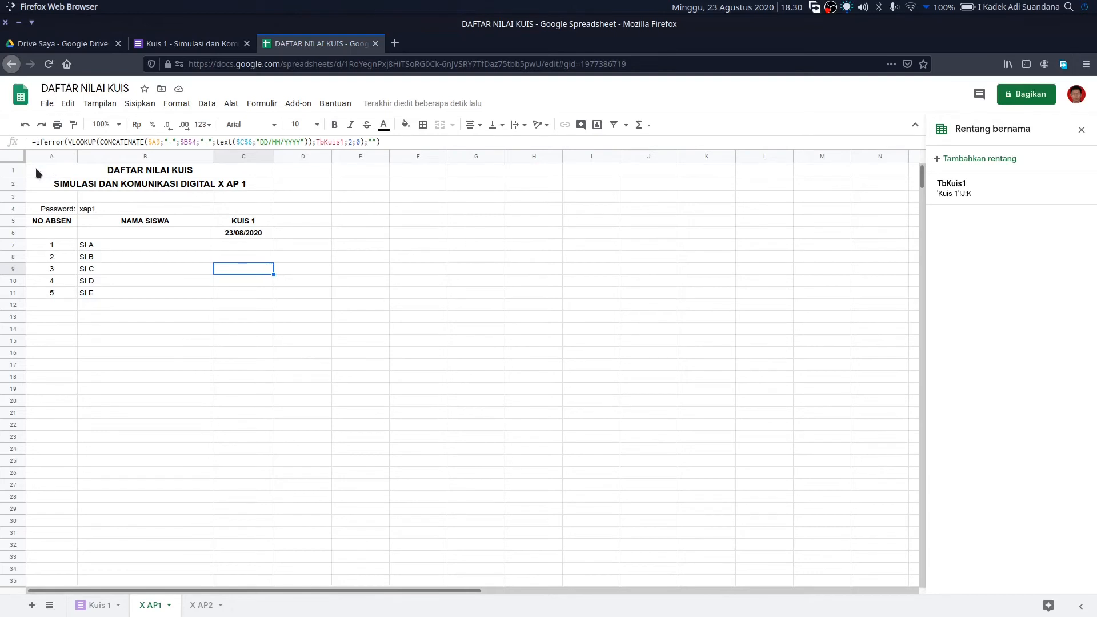
- Copy A1:C7 from X AP1 and paste it into A1 of X AP2 with all except borders
drag(35, 168, 265, 247)
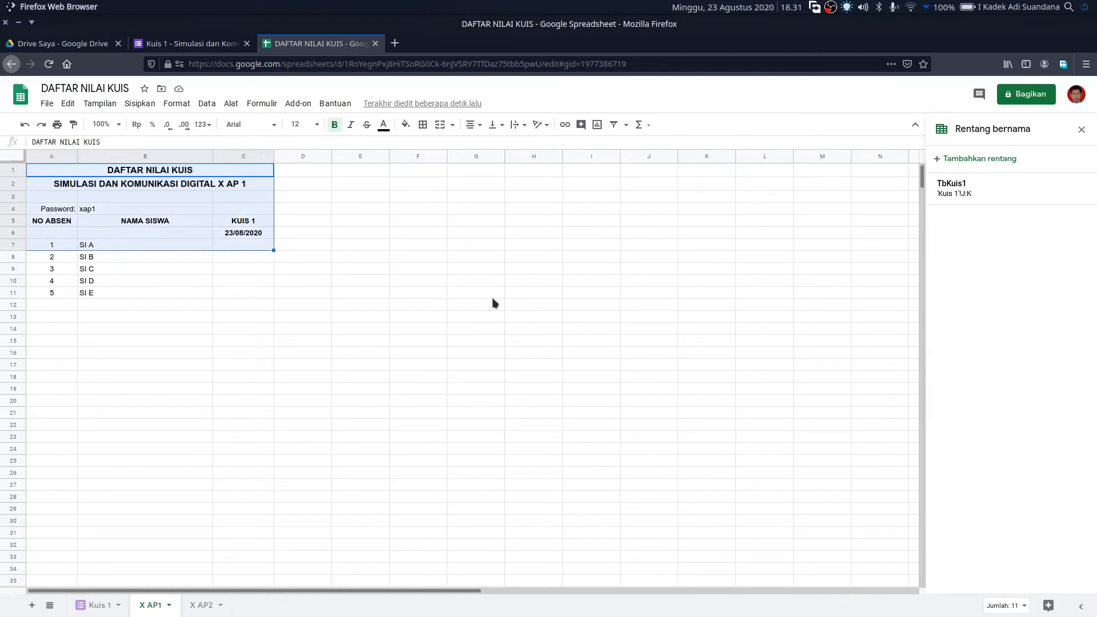
click(69, 104)
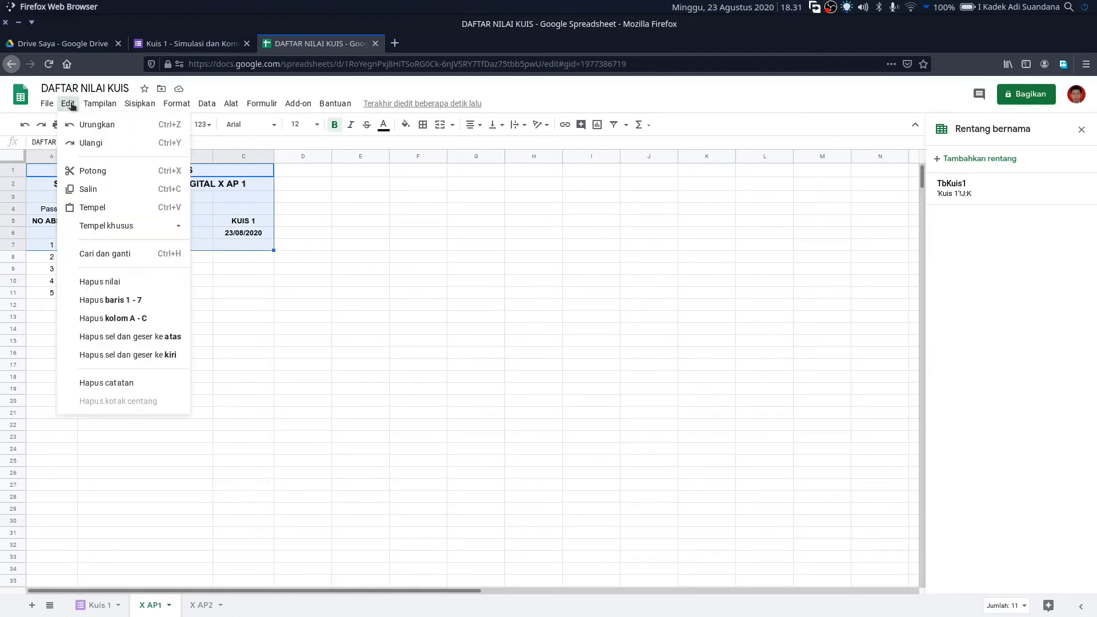
click(112, 194)
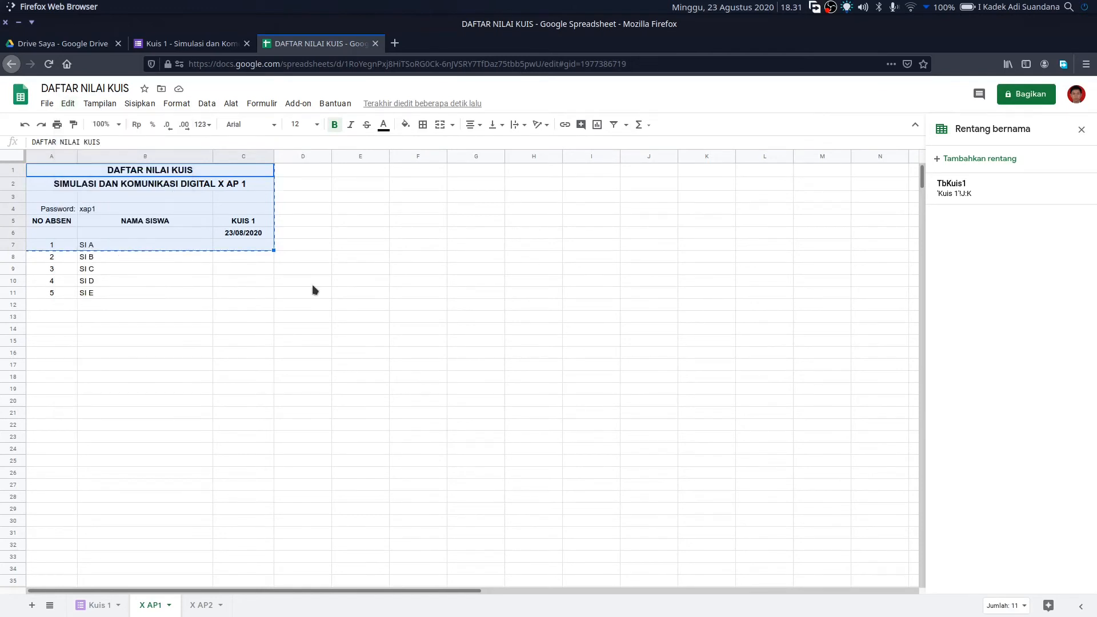
click(204, 605)
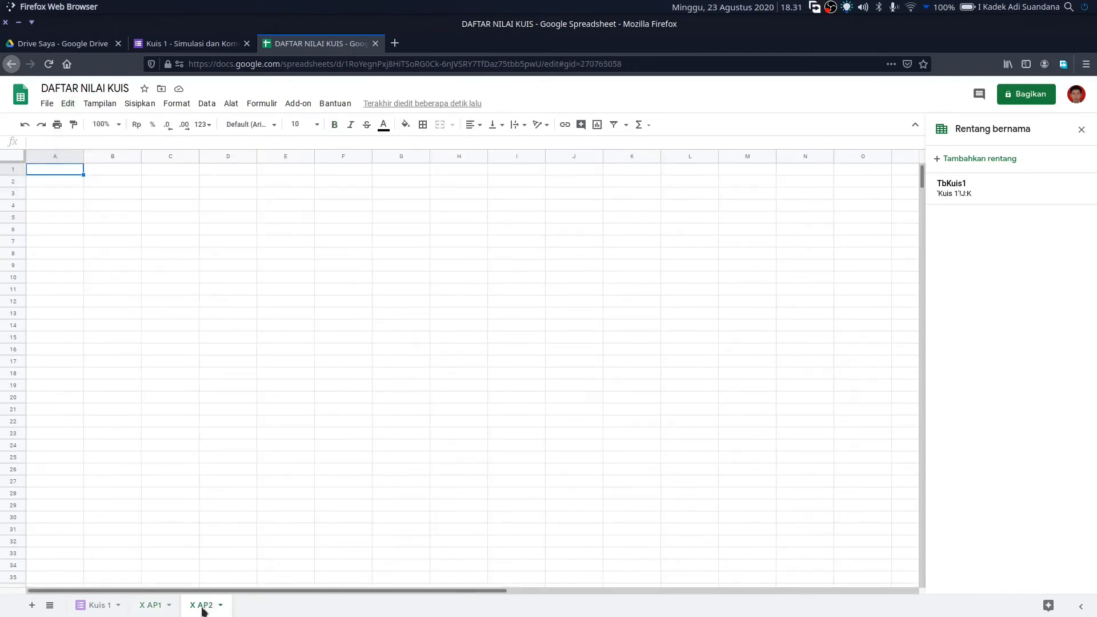
click(64, 184)
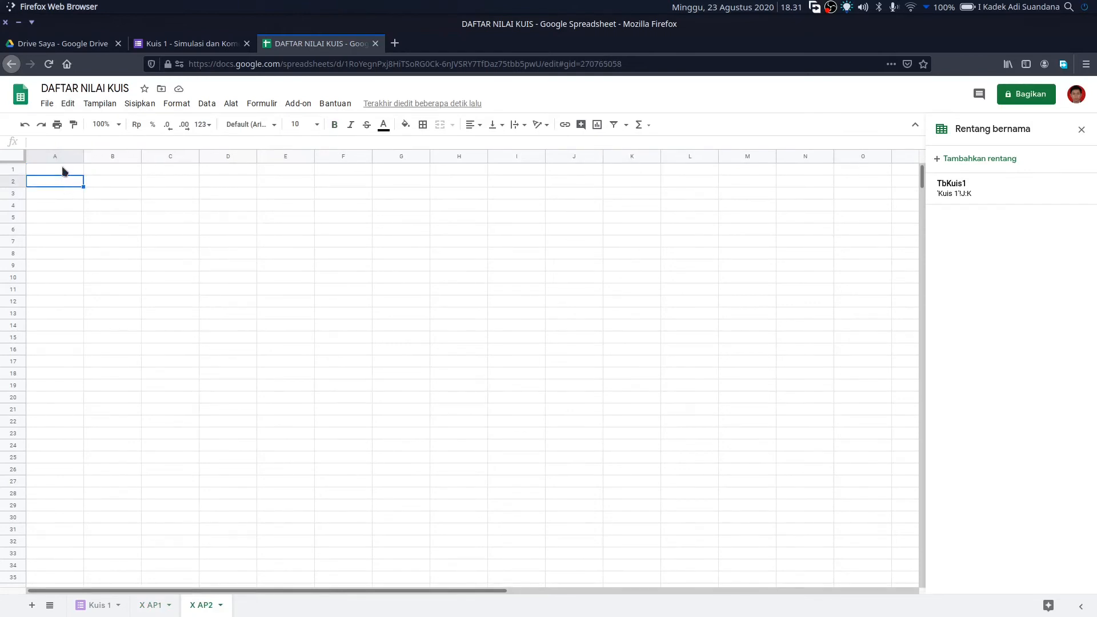
click(63, 170)
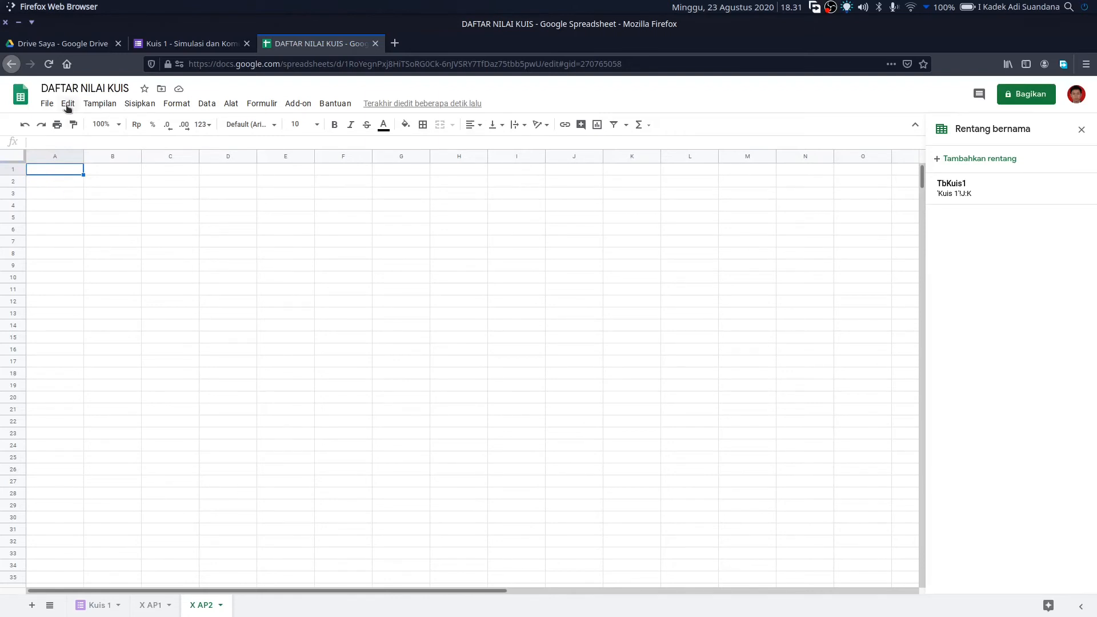
click(68, 105)
mouse_move(122, 227)
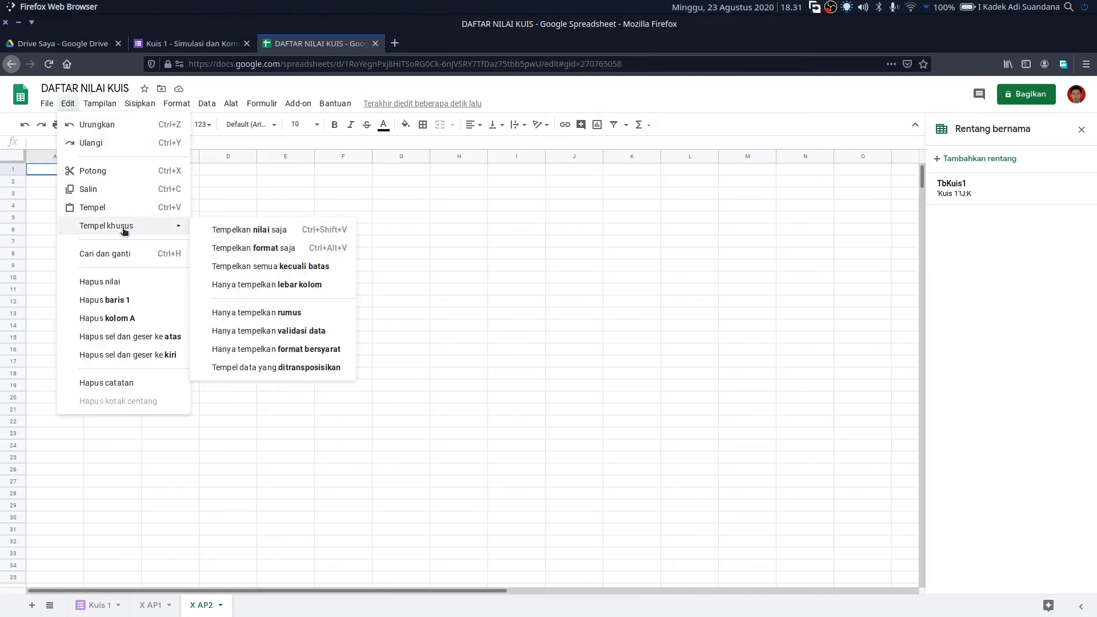
click(308, 266)
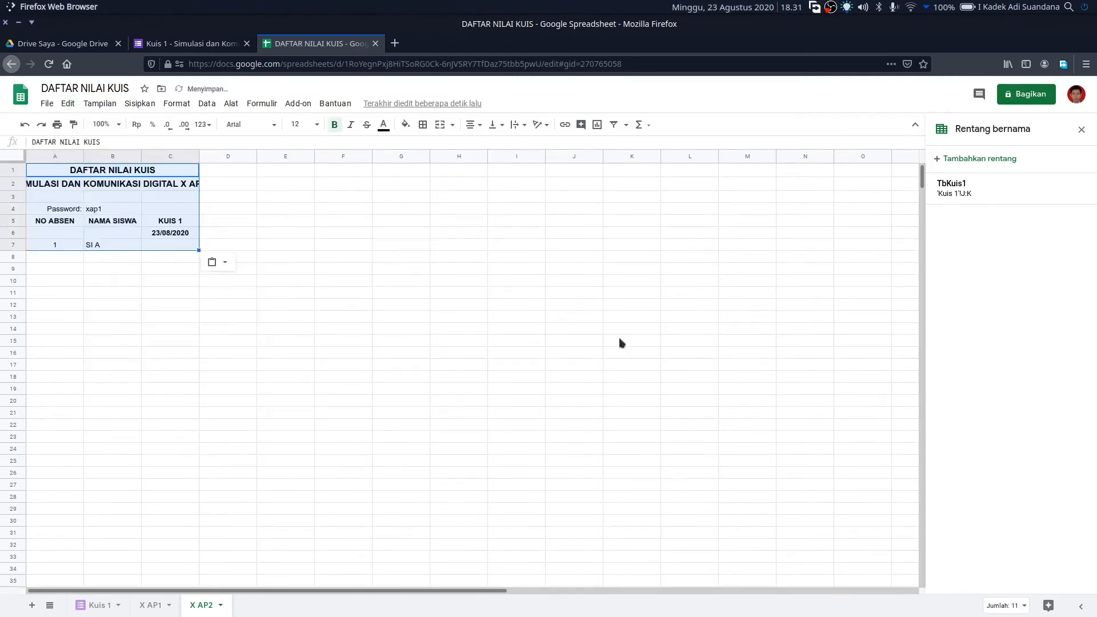
click(366, 347)
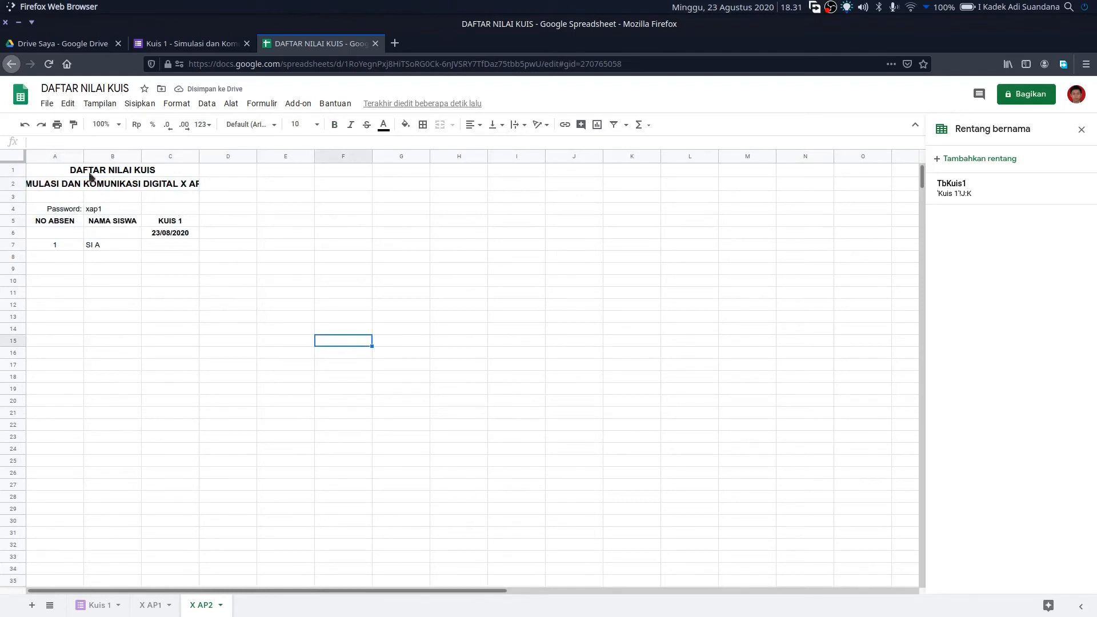
- Resize columns A and B on X AP2 and change the subtitle's ending to X AP 2
drag(83, 154, 73, 152)
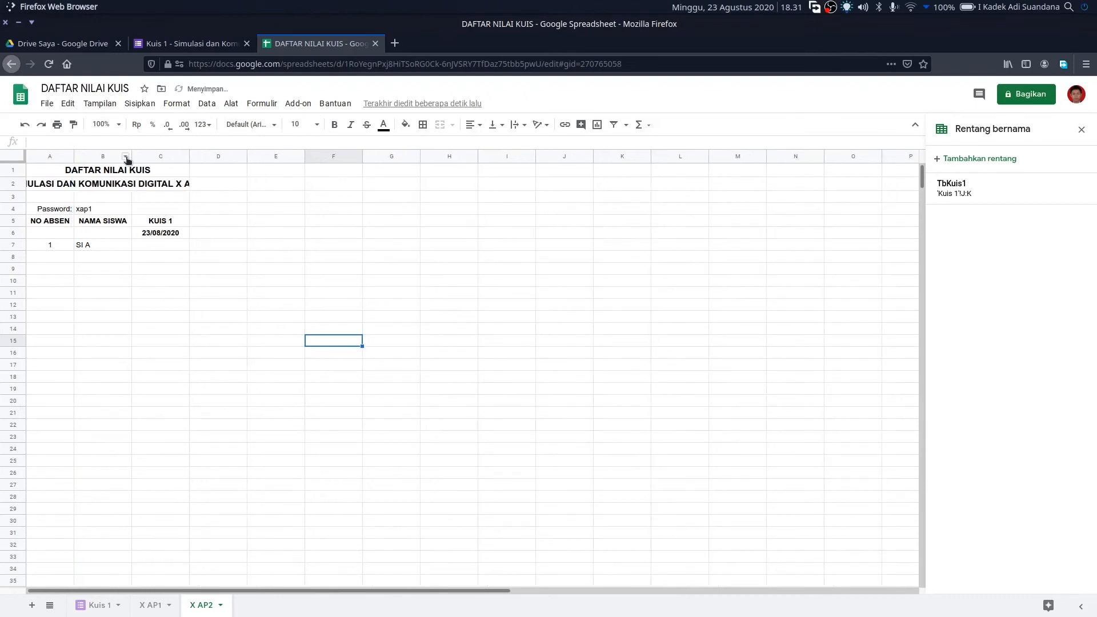
drag(131, 154, 216, 179)
click(472, 366)
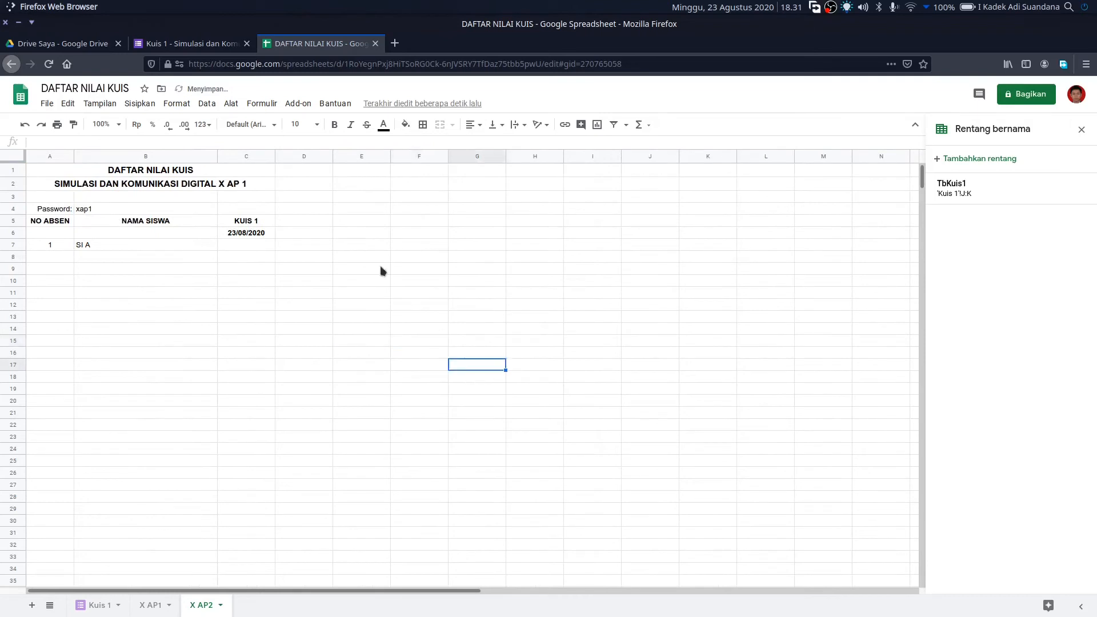
click(238, 184)
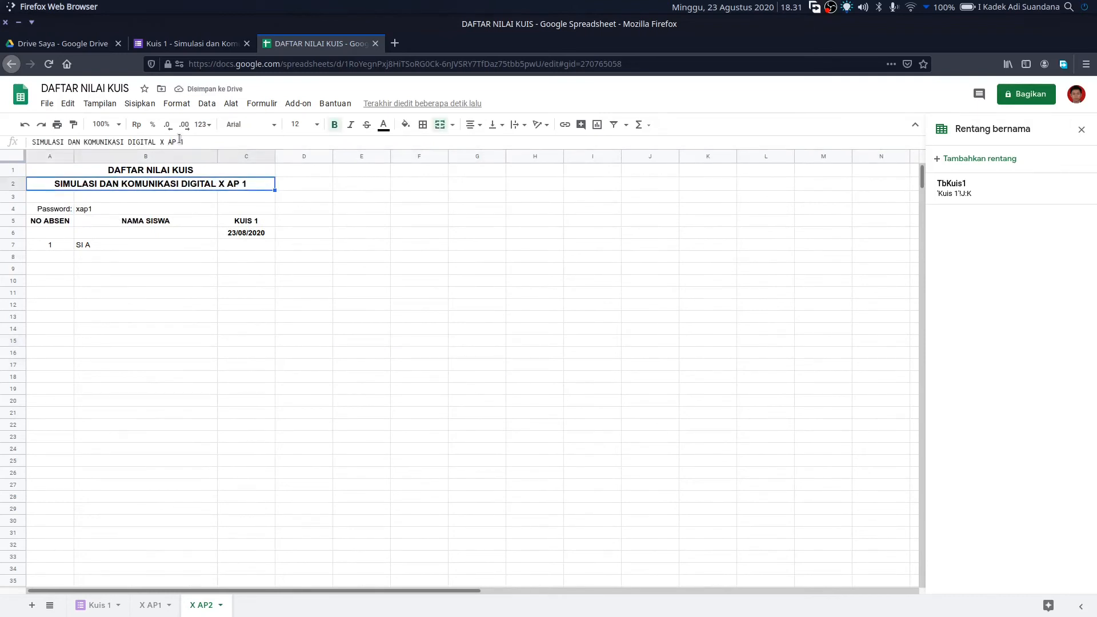
drag(179, 142, 204, 141)
text(2)
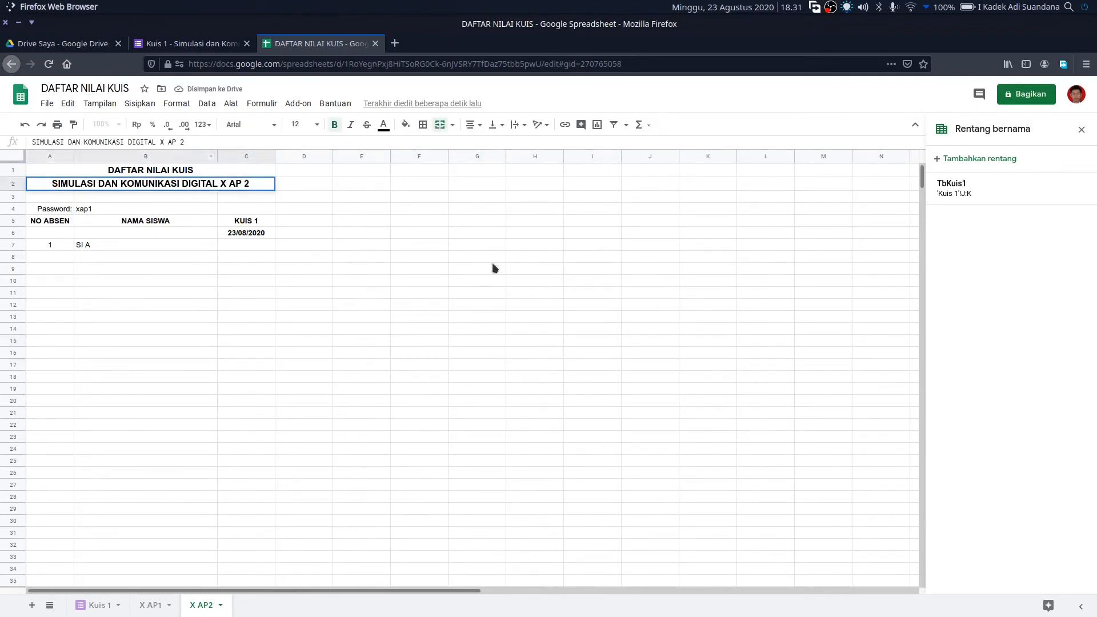
click(492, 260)
- Enter a new quiz password for the X AP2 class in B4
click(106, 211)
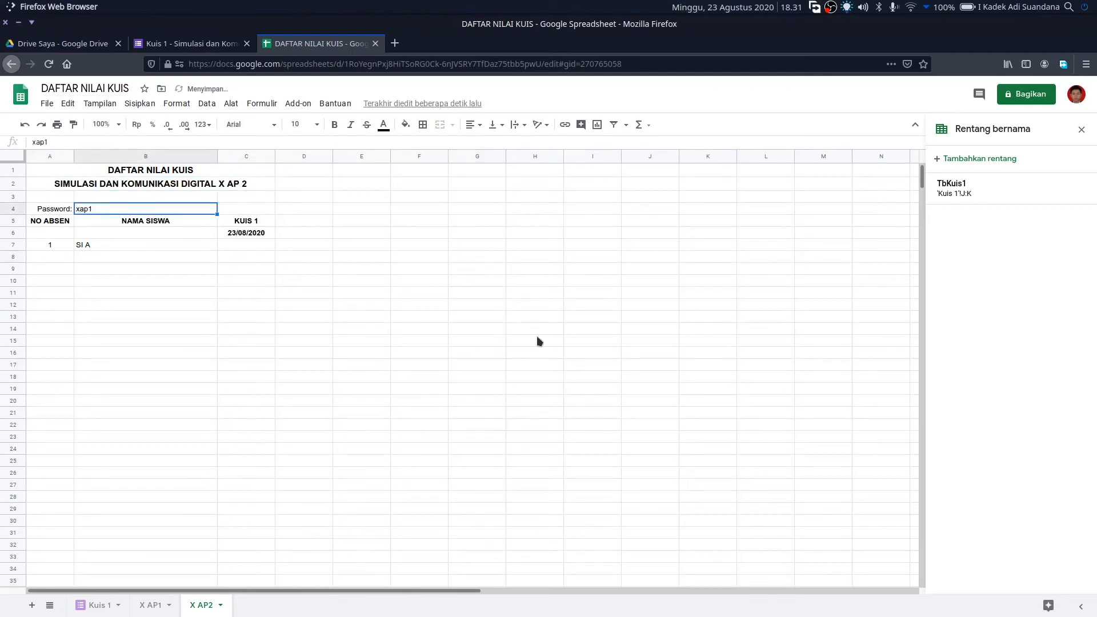
text(x)
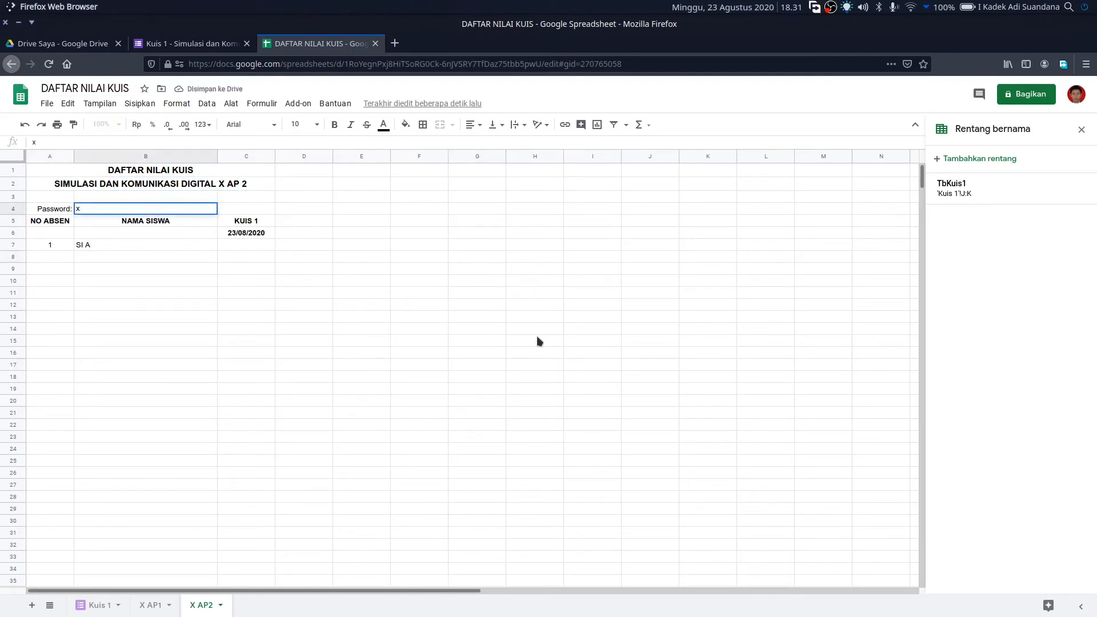
text(amp2)
click(538, 339)
click(246, 232)
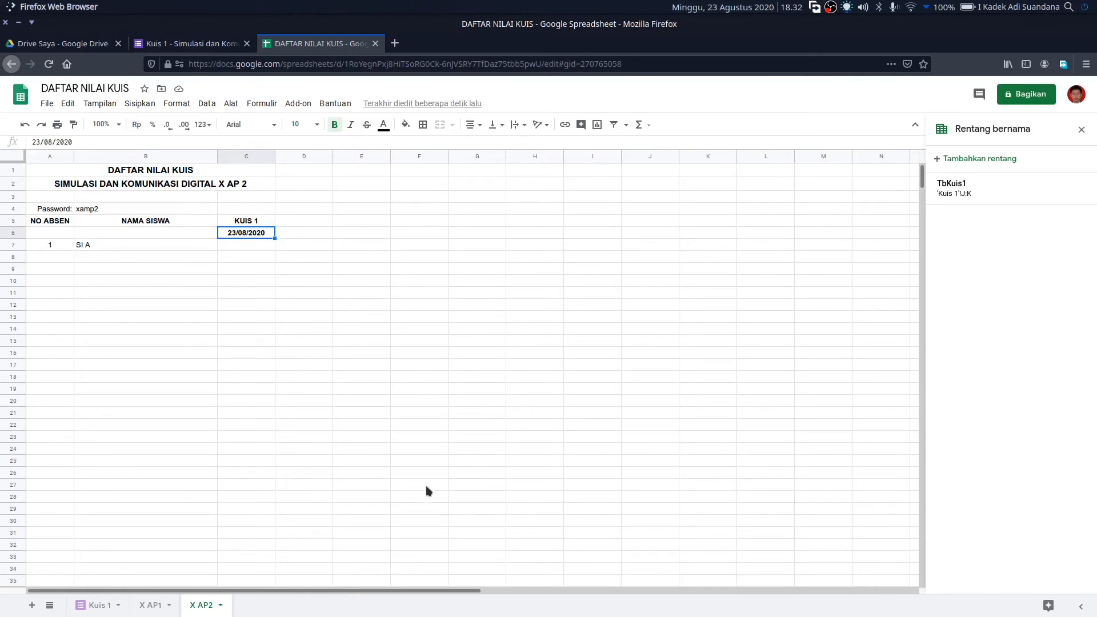
- Enter student numbers 2–5 in A8:A11 and center the numbers 1–5 in A7:A11
click(63, 255)
text(2)
key(Return)
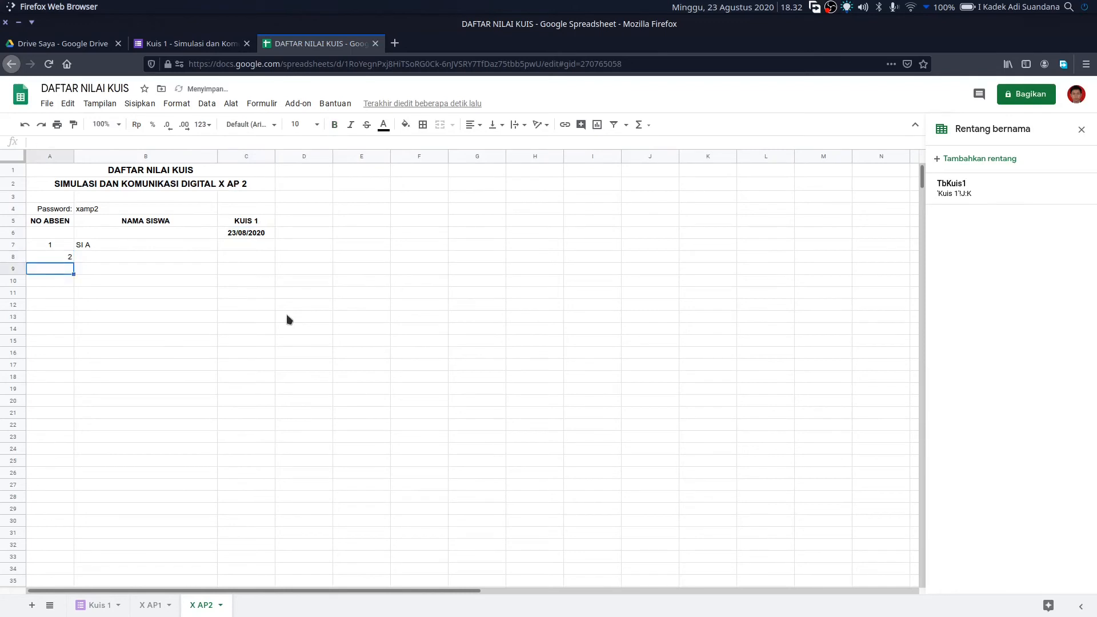
text(3)
key(Return)
text(4)
key(Return)
text(5)
key(Return)
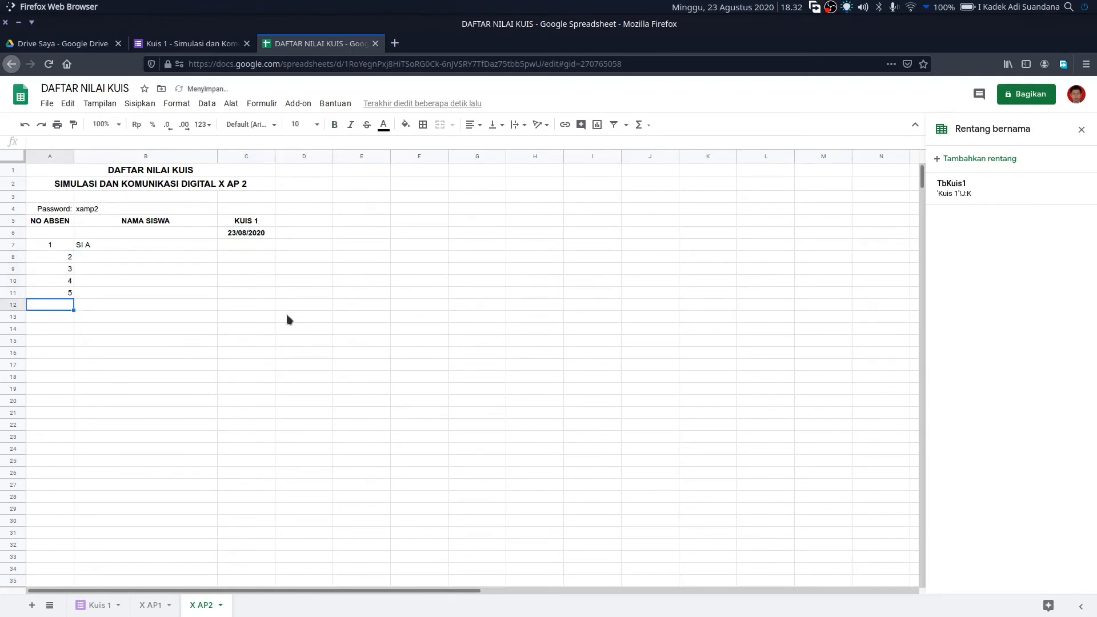
drag(57, 247, 55, 291)
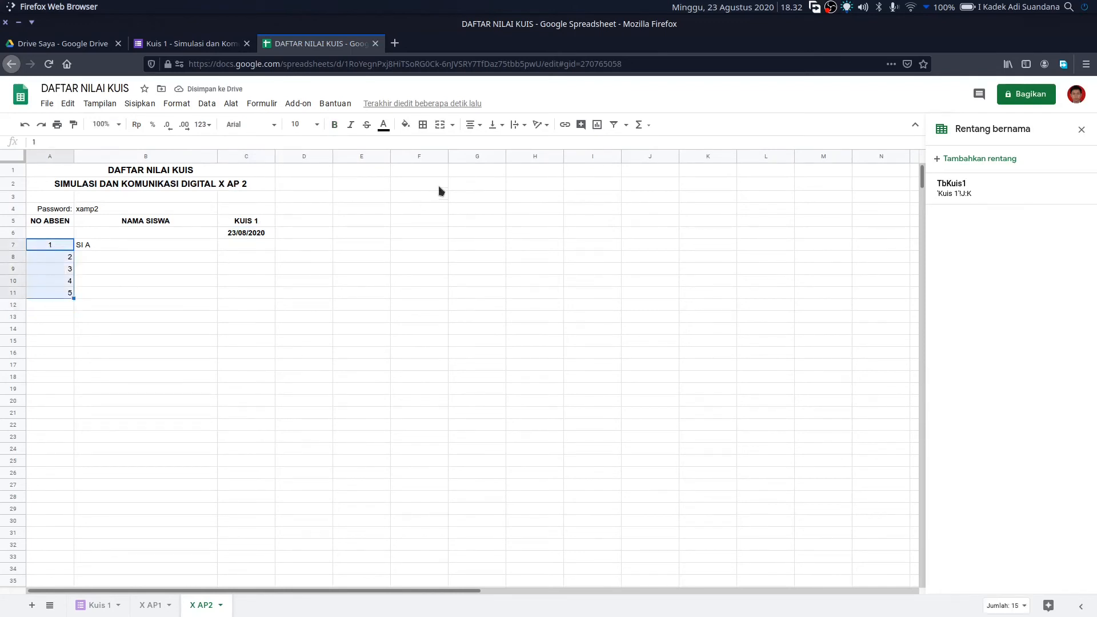
click(471, 124)
click(484, 142)
- Overwrite the student names in B7:B11 with SI F, SI G, SI H, SI I and SI J
click(112, 270)
click(109, 246)
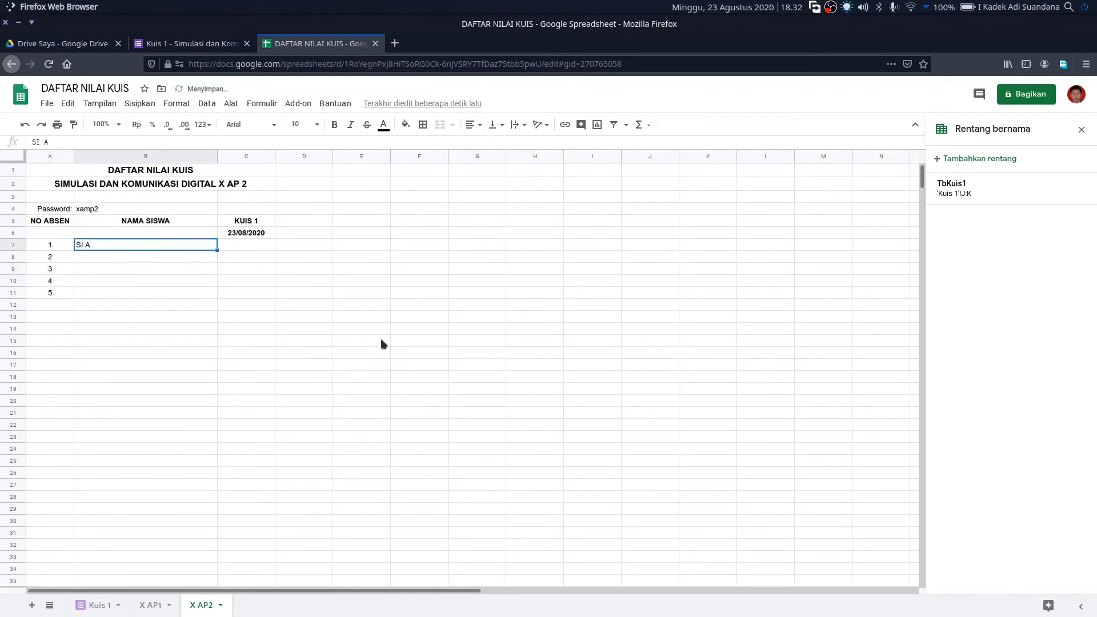
text(Si)
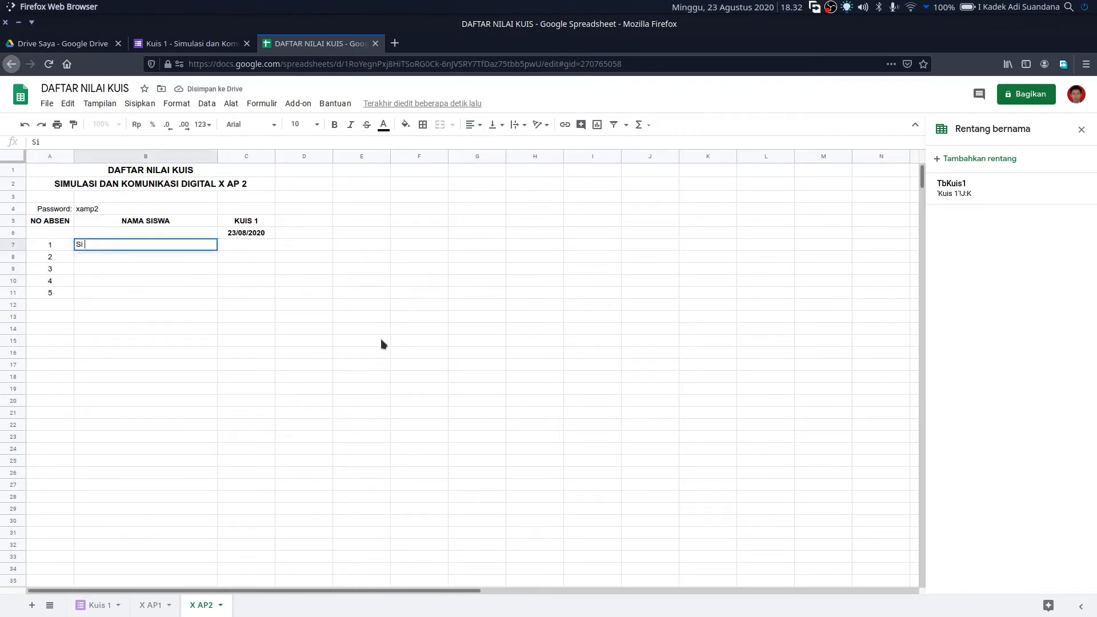
text( F)
key(Return)
text(SI G)
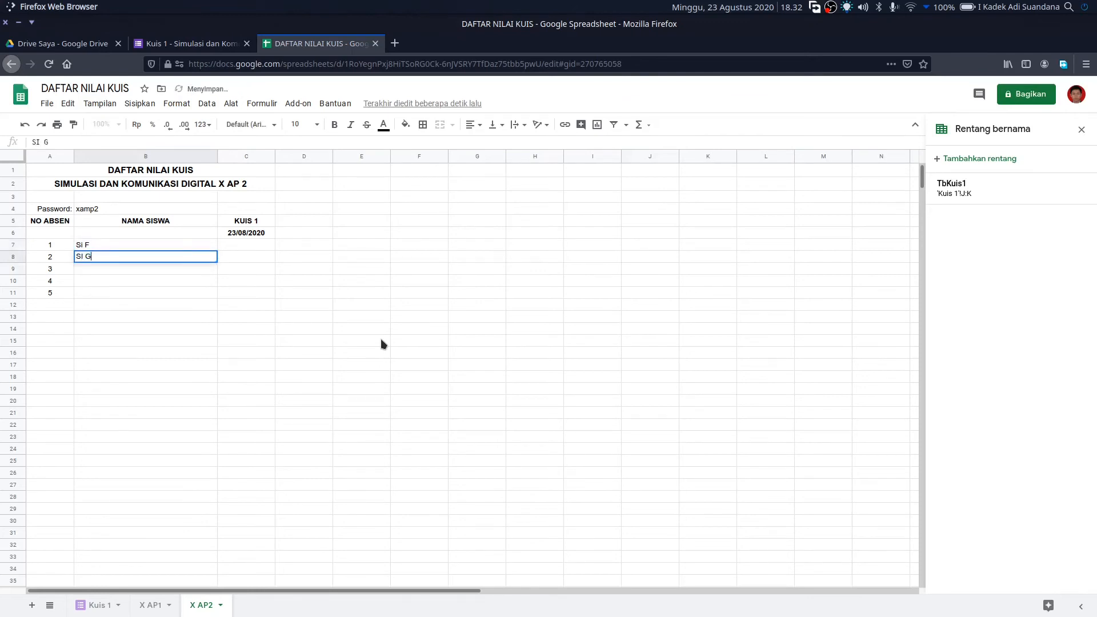
key(Return)
text(SI H)
key(Return)
text(SI I)
key(Return)
text(SI J)
key(Return)
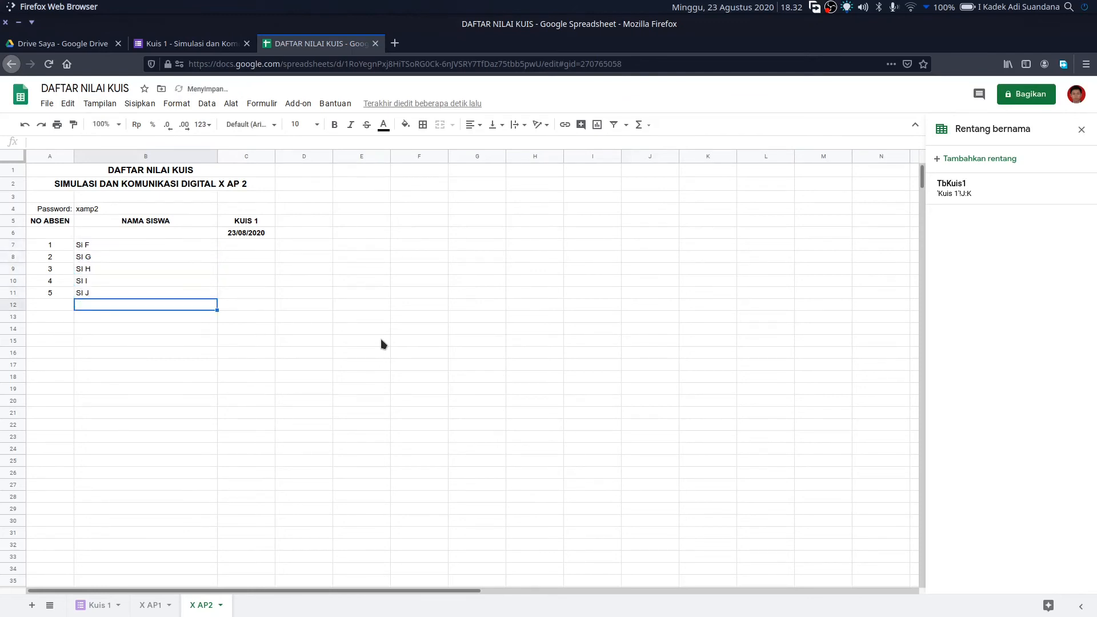
key(Right)
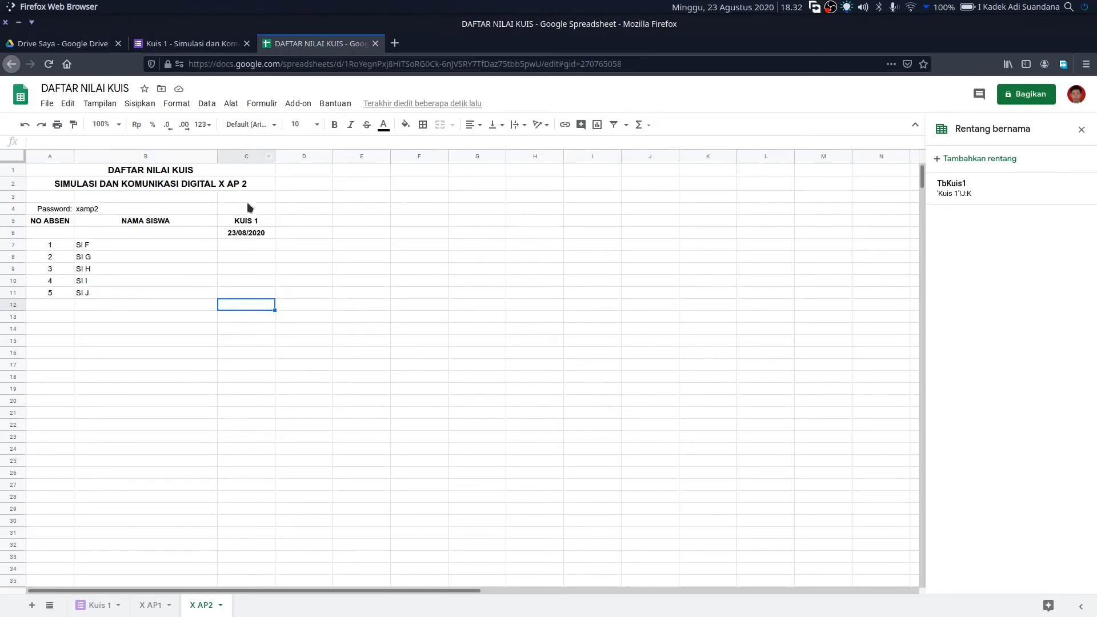
- Fill the IFERROR/VLOOKUP KUIS 1 score formula from C7 down through C11
click(247, 248)
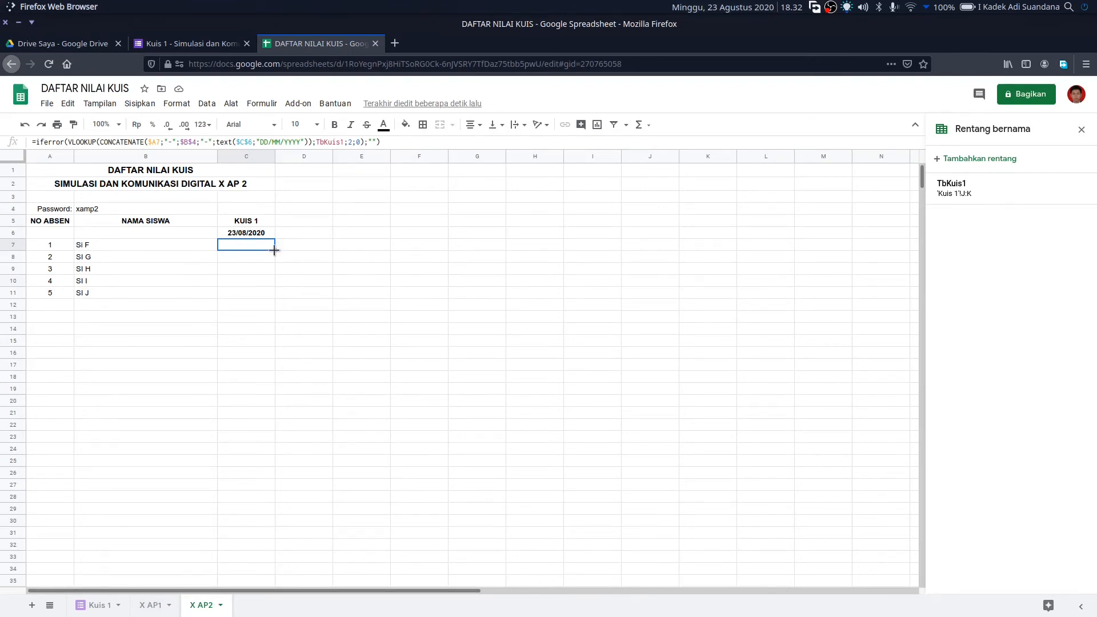
drag(274, 249, 280, 294)
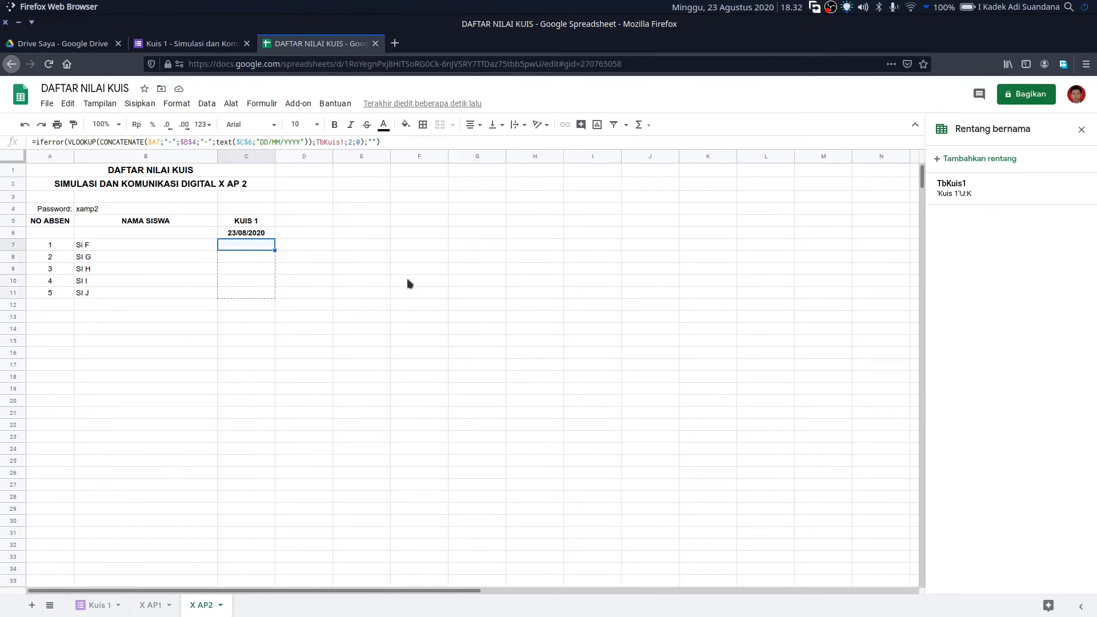
click(573, 287)
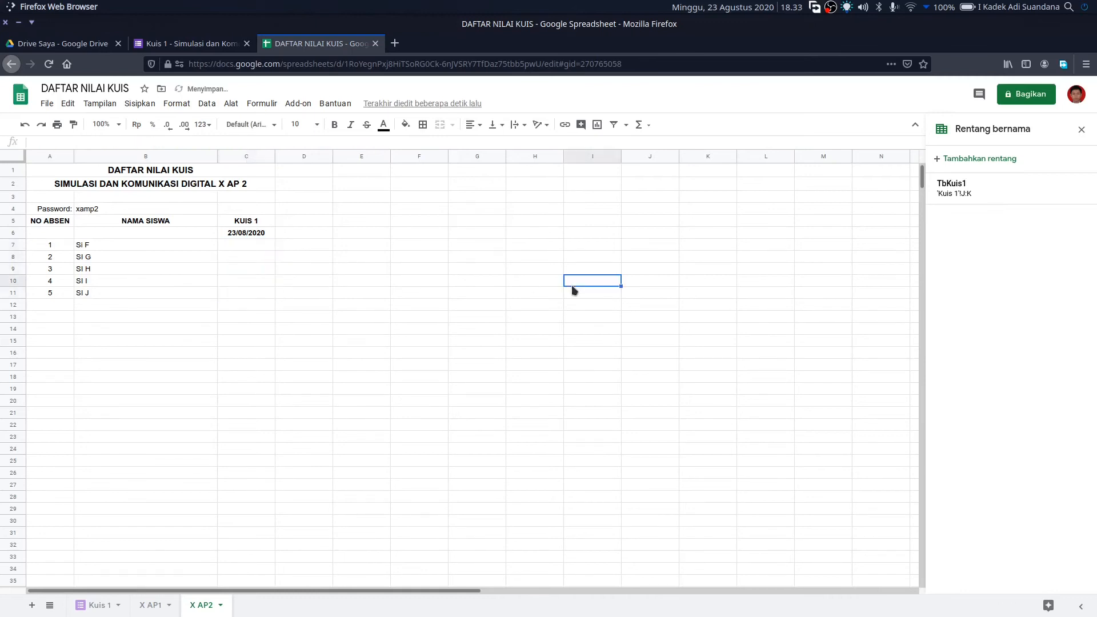
- Check the copied formulas in C8–C11 against the original in C7
click(235, 294)
click(237, 283)
click(236, 270)
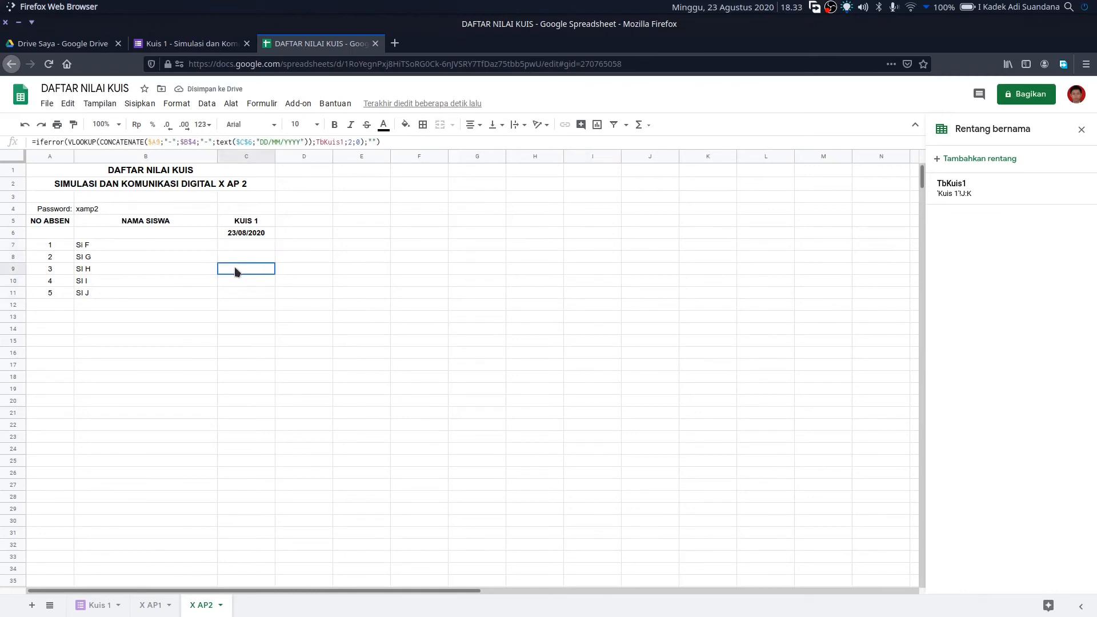
click(236, 259)
click(237, 247)
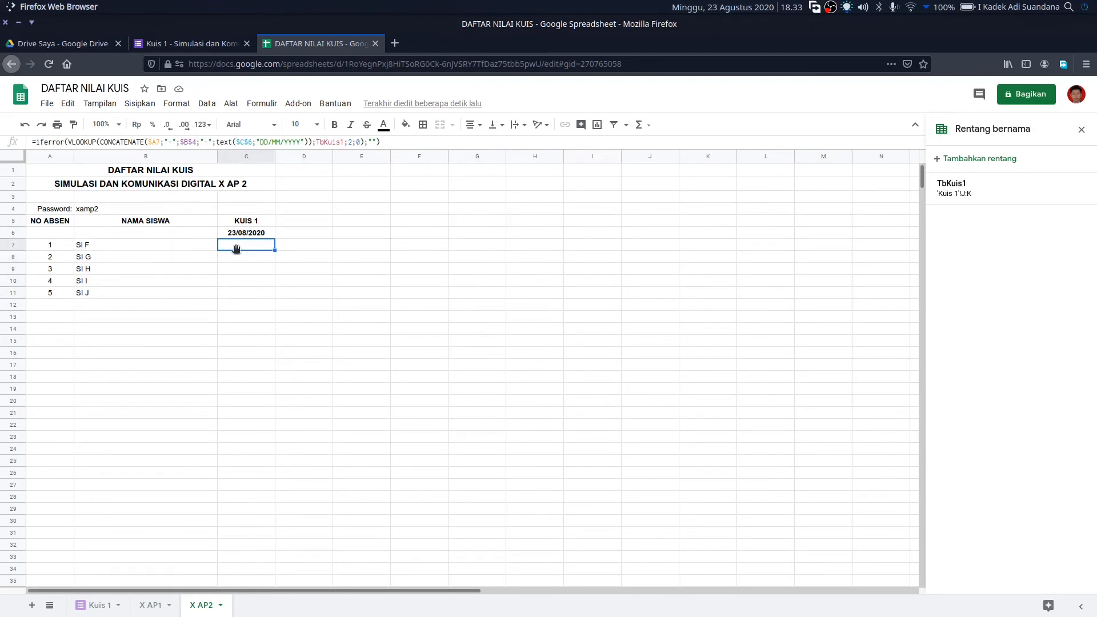
click(238, 258)
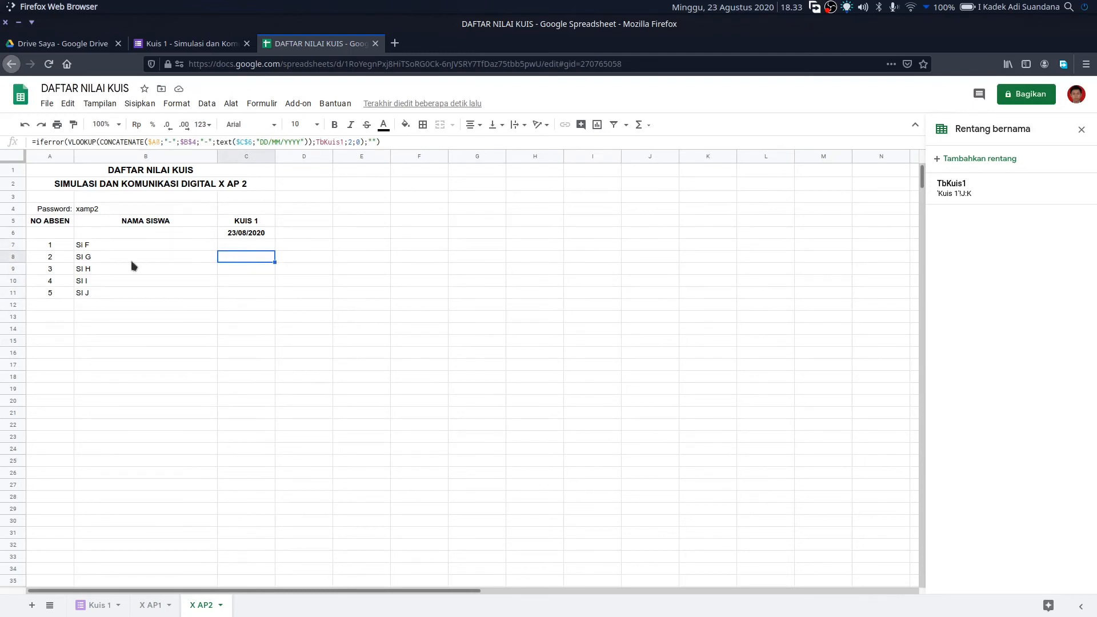
click(263, 292)
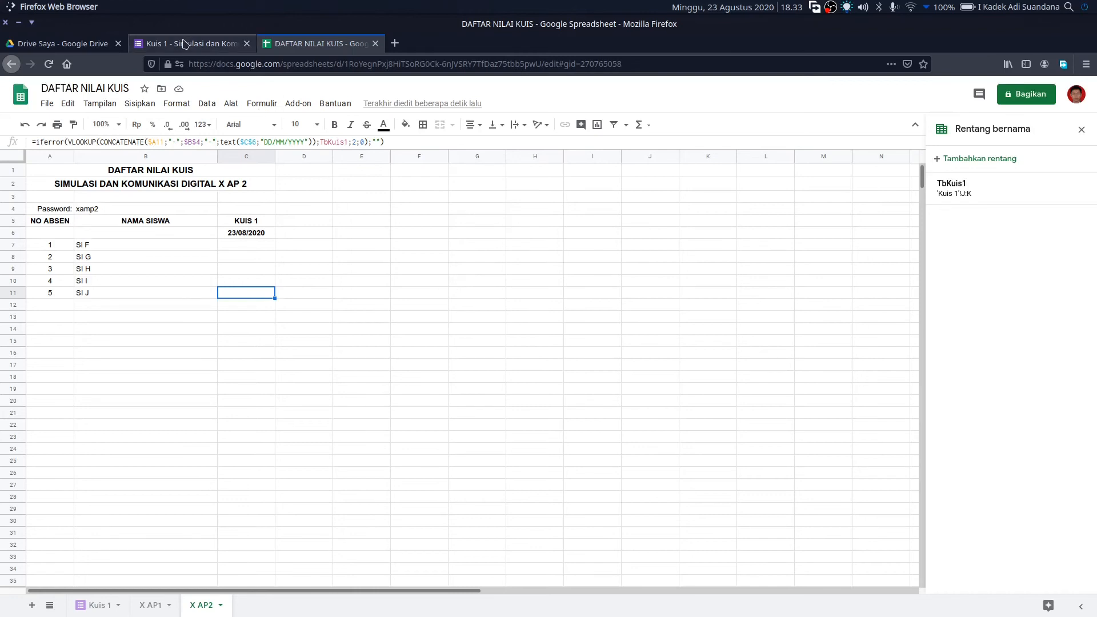
- On the Kuis 1 form's Respons page, open Settings and save them with Simpan
click(208, 43)
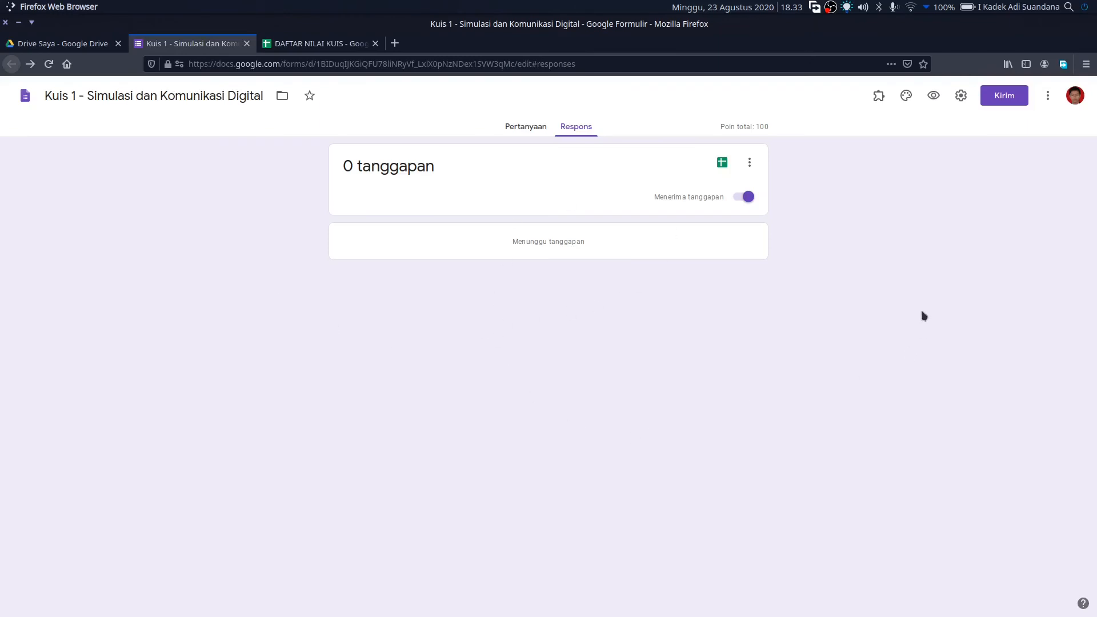
click(962, 96)
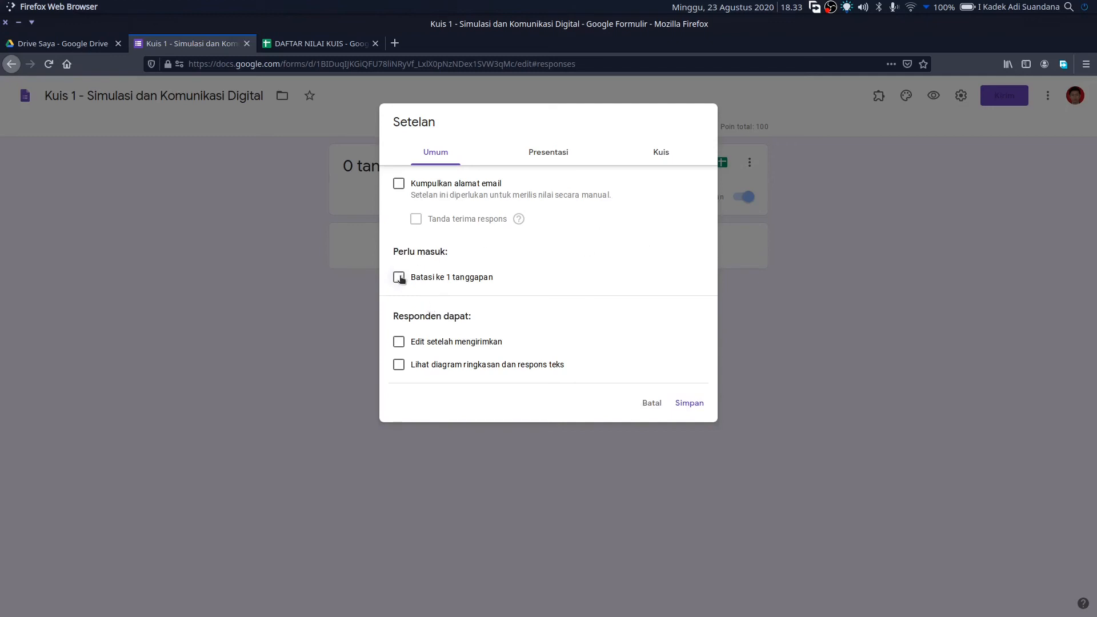
click(689, 403)
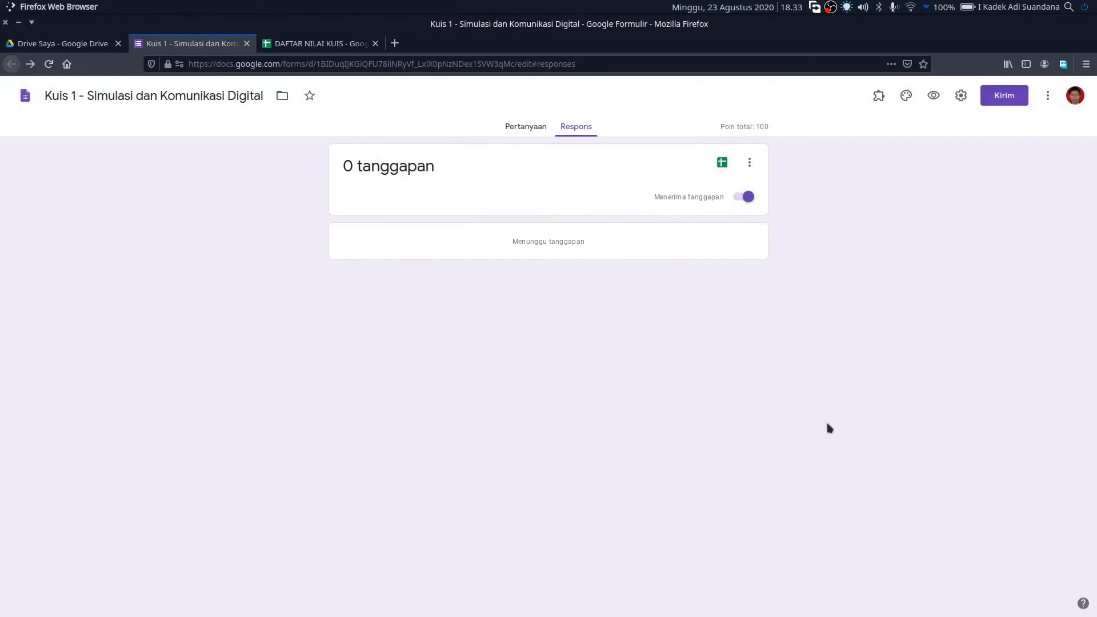
- Preview the Kuis 1 form, choose No. Absen 1 and enter the class password
click(932, 97)
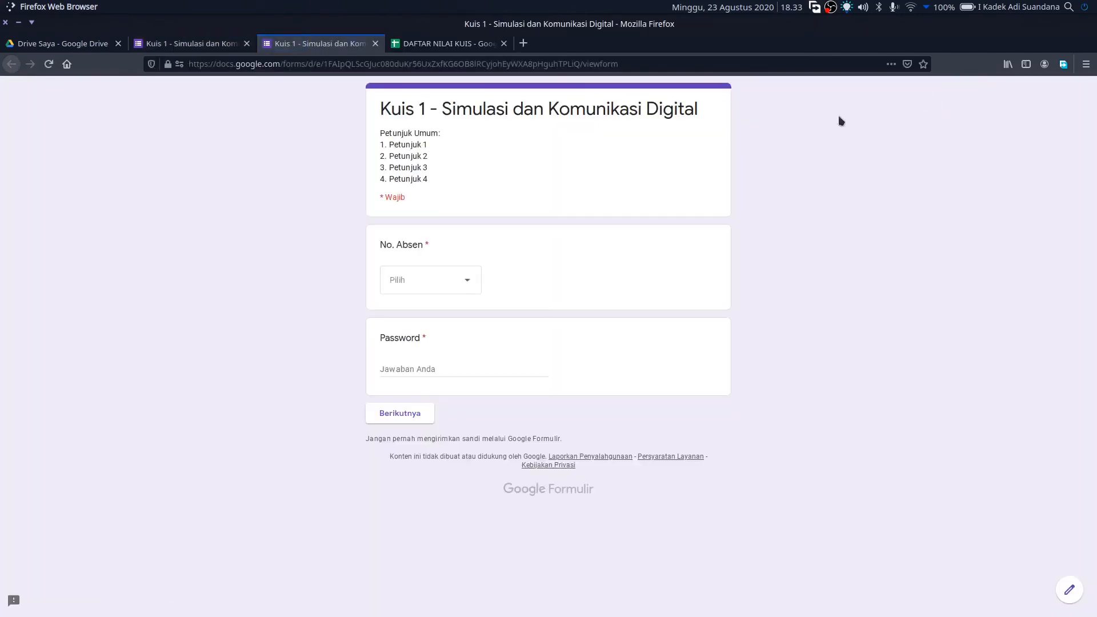
click(477, 290)
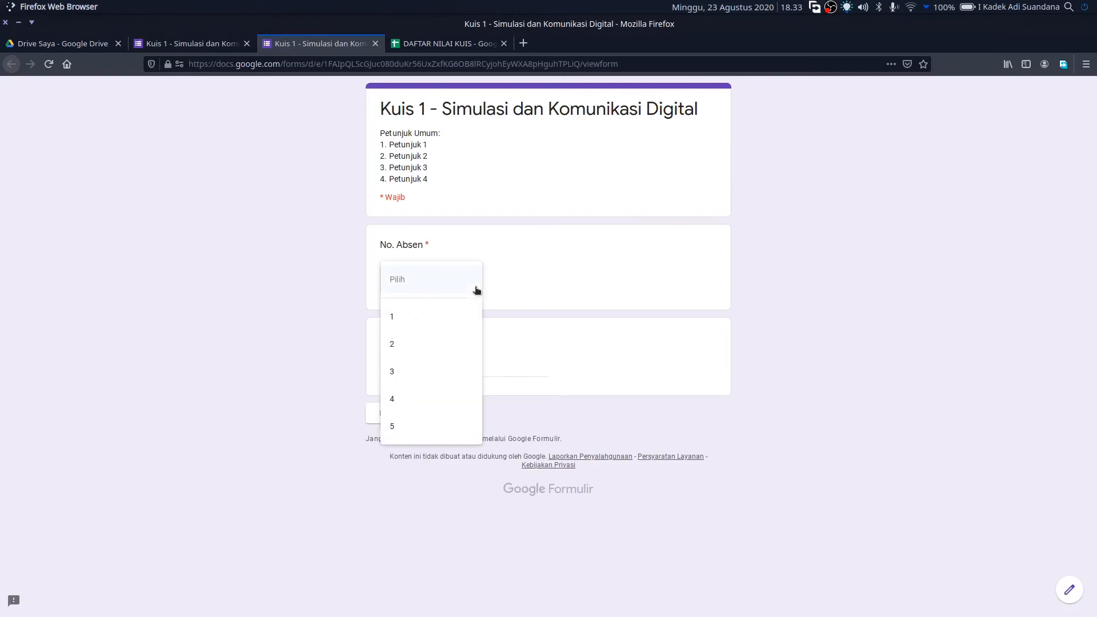
click(447, 317)
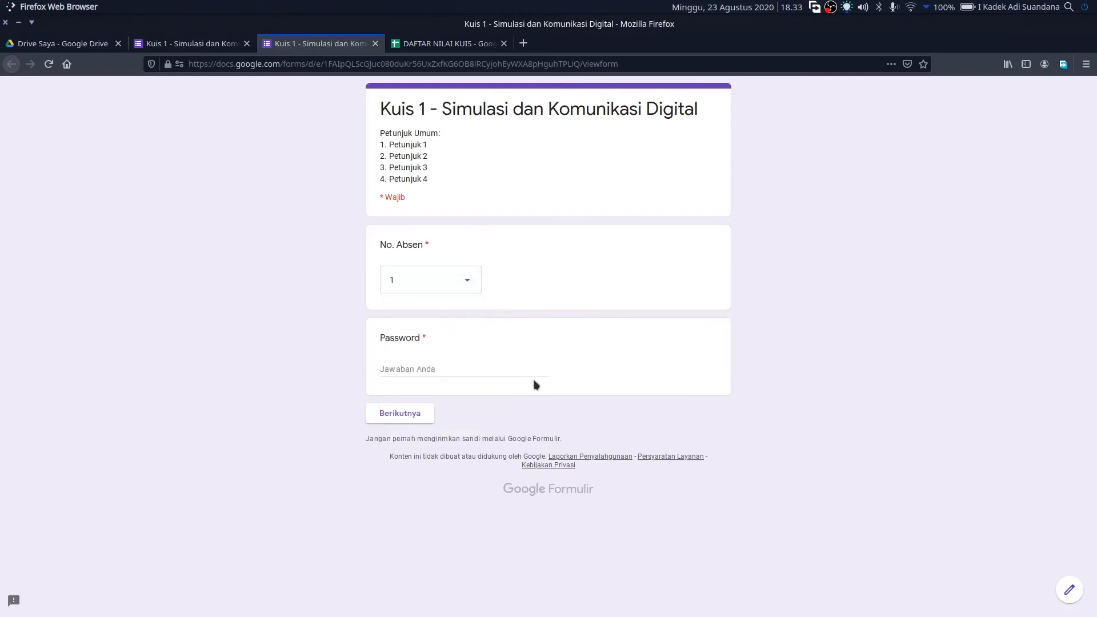
click(431, 368)
text(xap1)
click(429, 417)
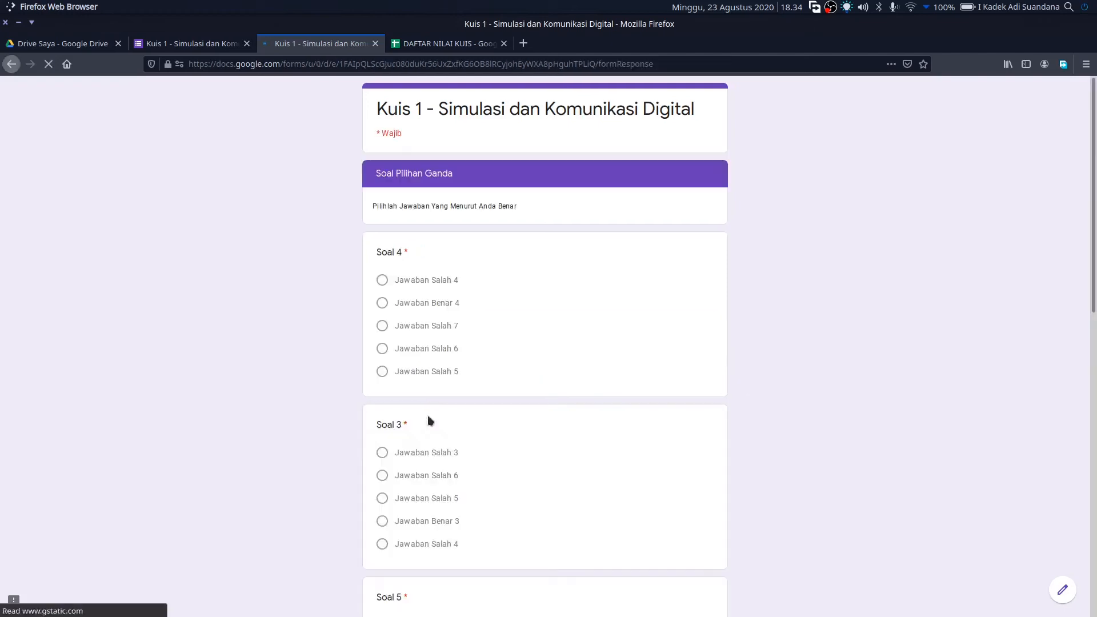
- Answer Soal 3, 4, 5 correctly and Soal 1, 2 wrongly, then submit
click(456, 304)
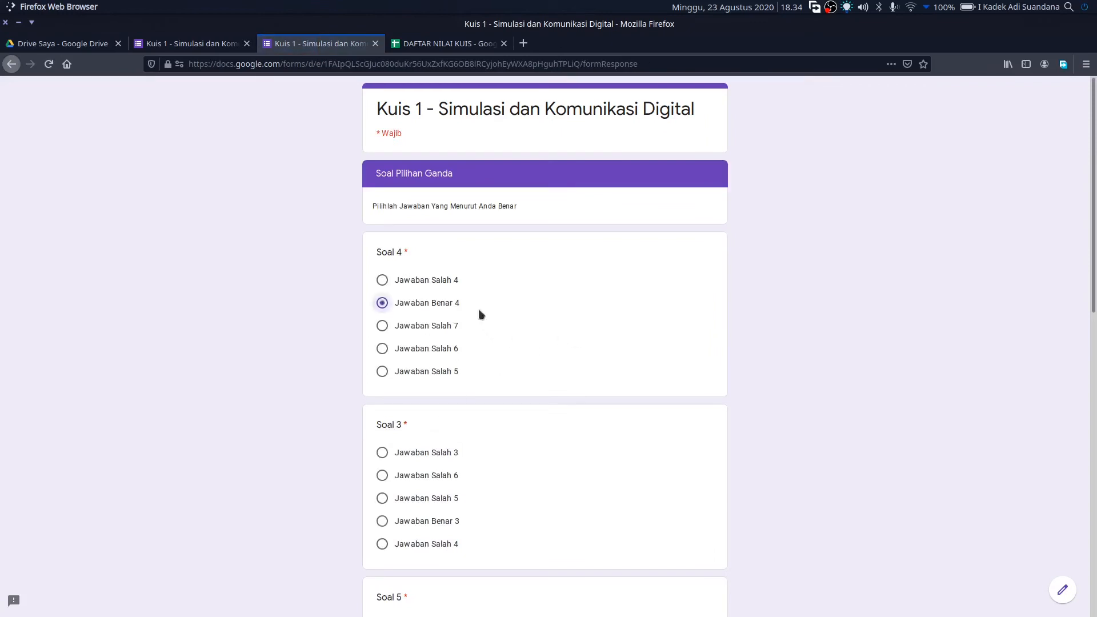
click(447, 522)
scroll(449, 523, down, 5)
click(450, 316)
click(440, 476)
scroll(439, 475, down, 5)
click(438, 408)
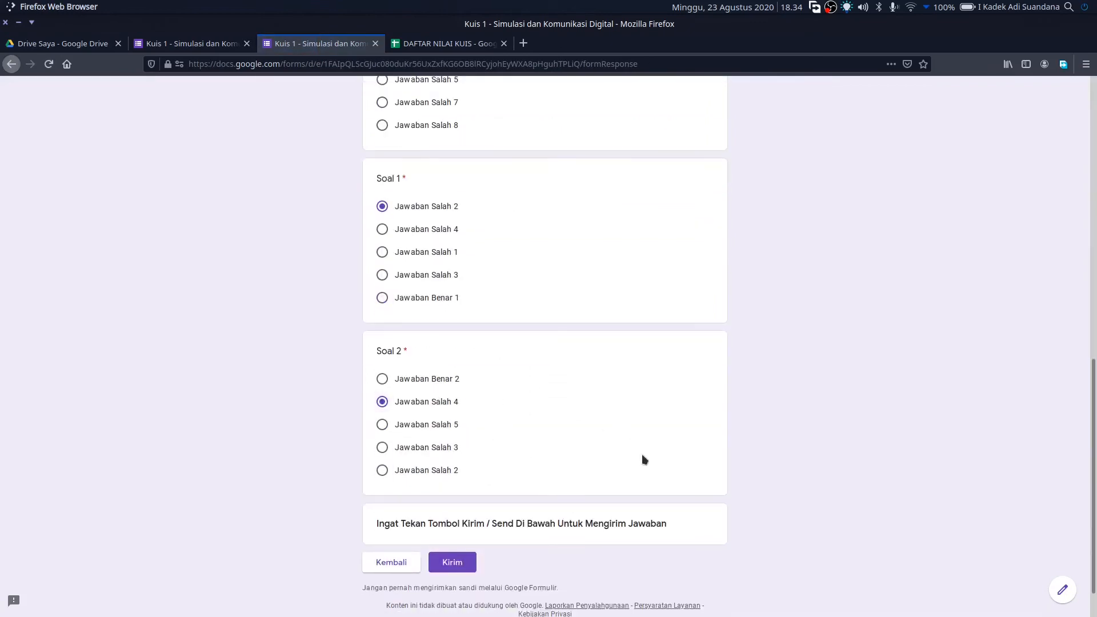
scroll(642, 459, down, 2)
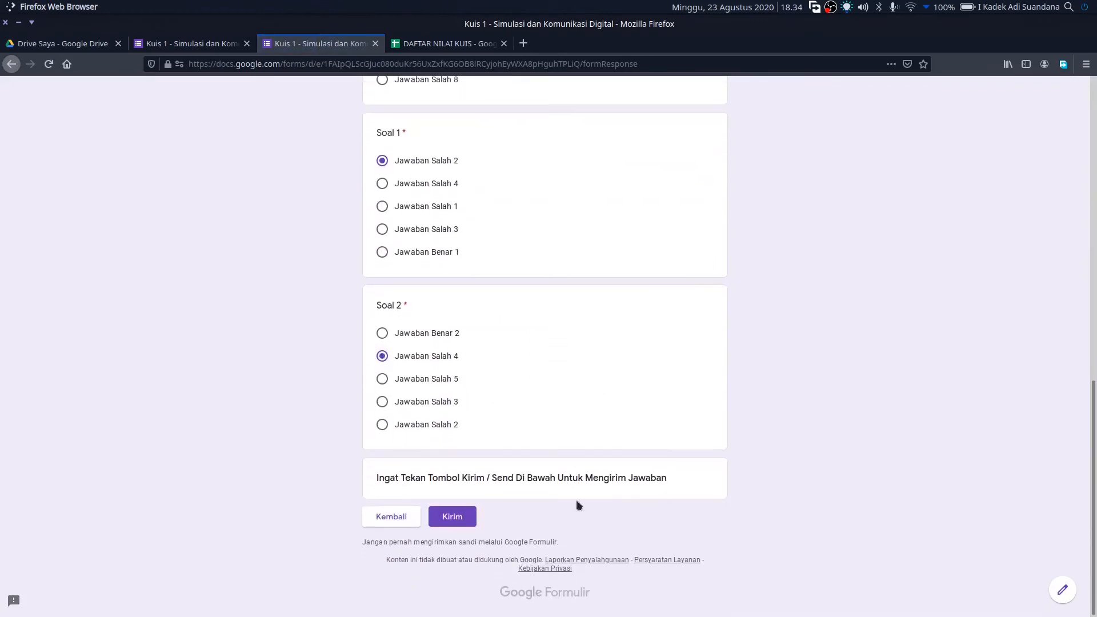
click(469, 516)
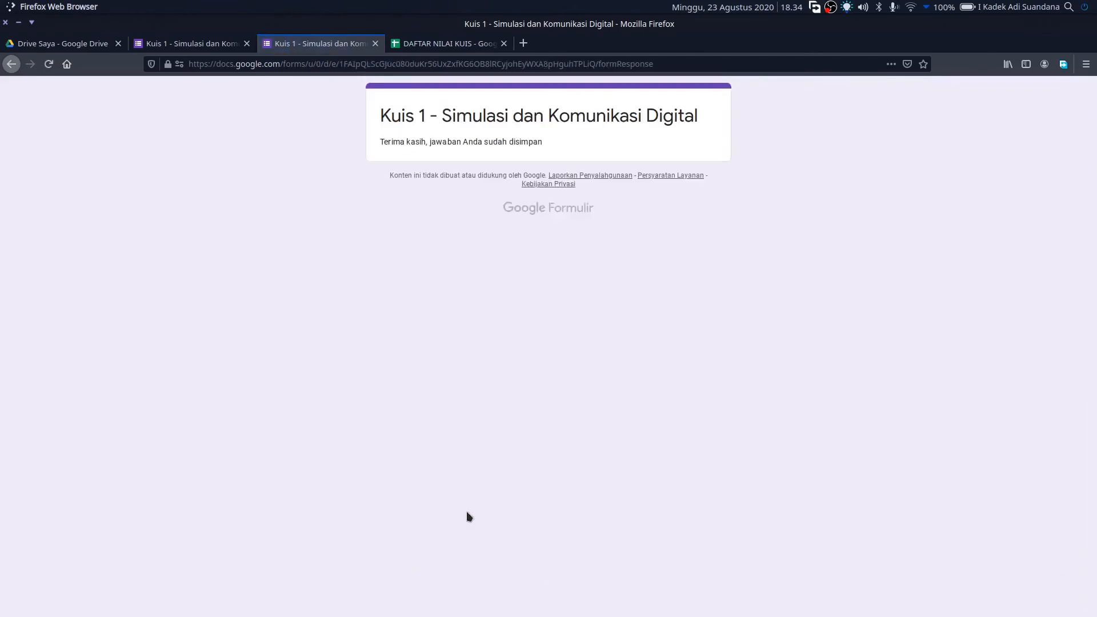
- Check student 1's submitted No. Absen and lookup value on the Kuis 1 responses sheet
click(452, 48)
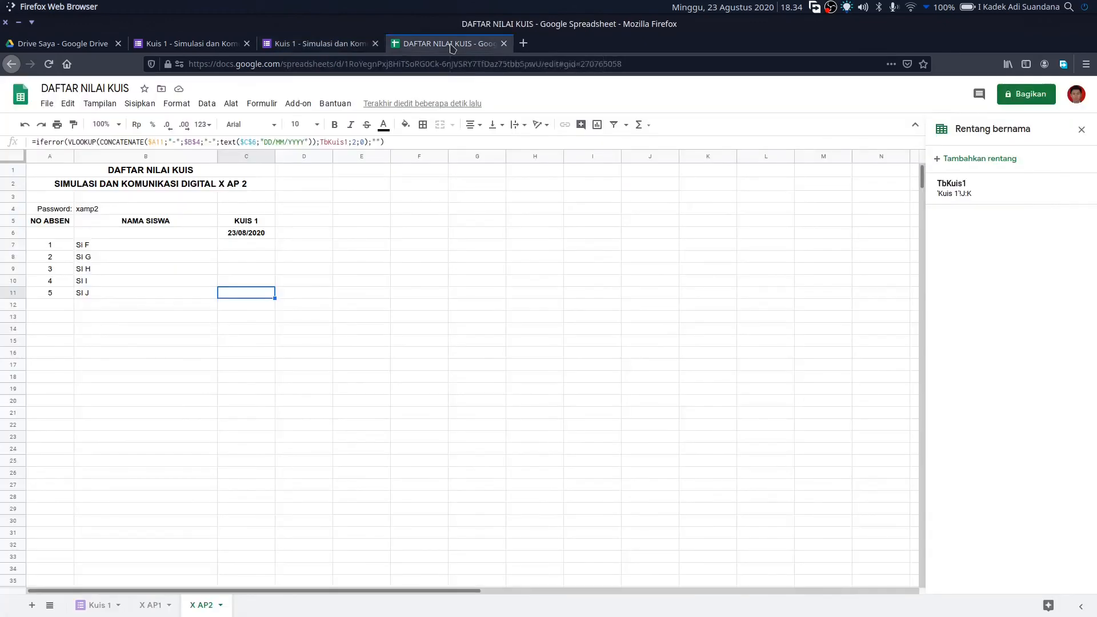
click(95, 611)
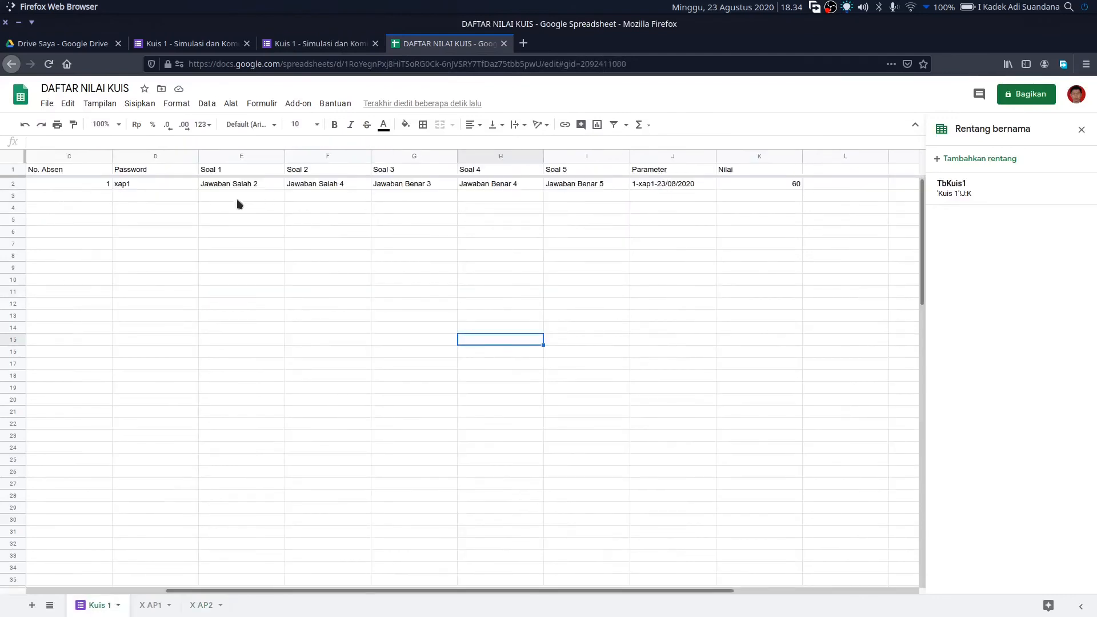
click(103, 186)
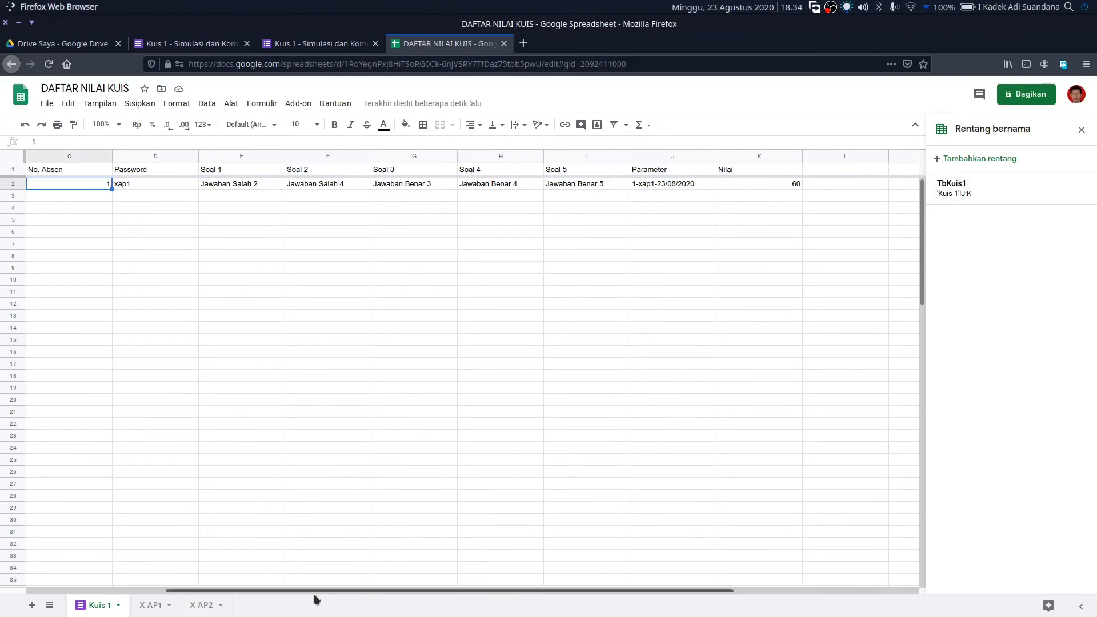
mouse_move(313, 594)
mouse_down()
mouse_move(155, 581)
mouse_move(299, 599)
mouse_up()
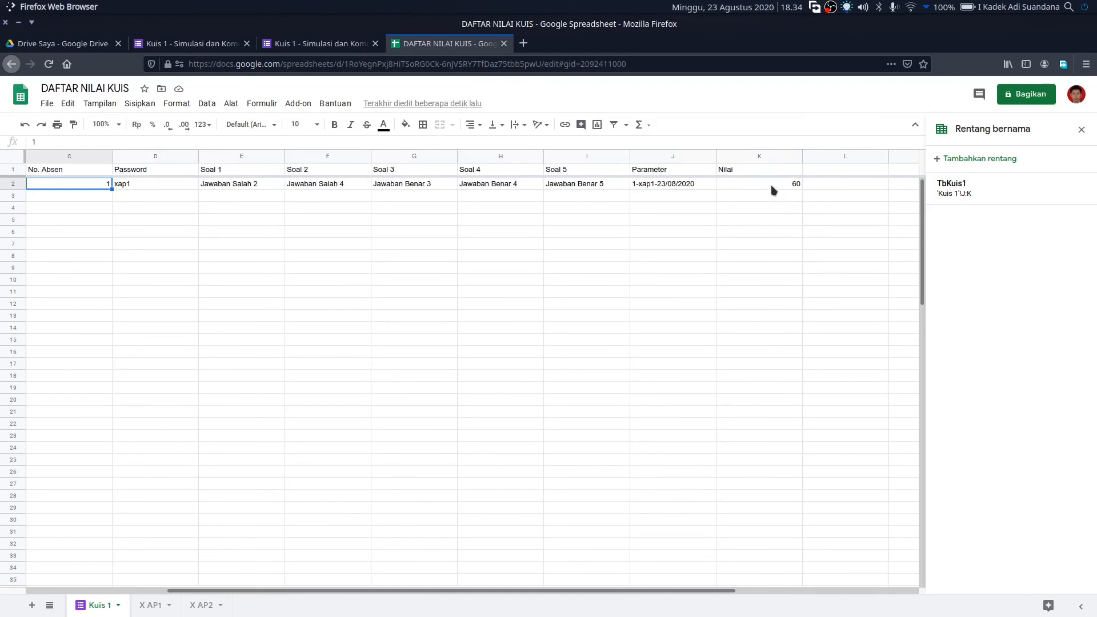
click(677, 190)
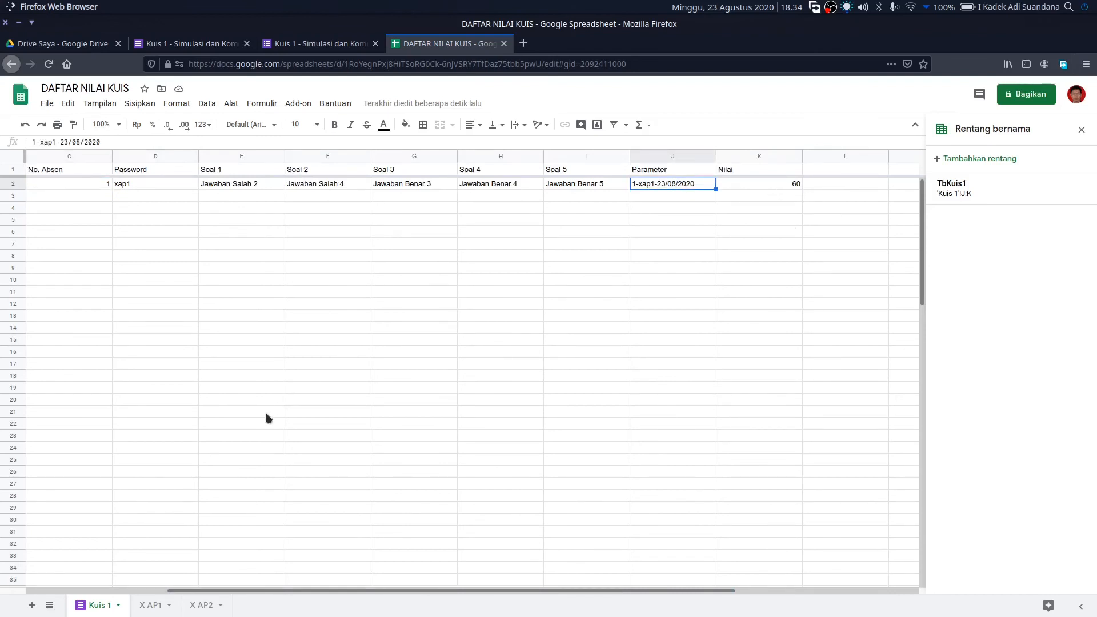
- Verify X AP1's C7 now shows 60 for student number 1
click(152, 608)
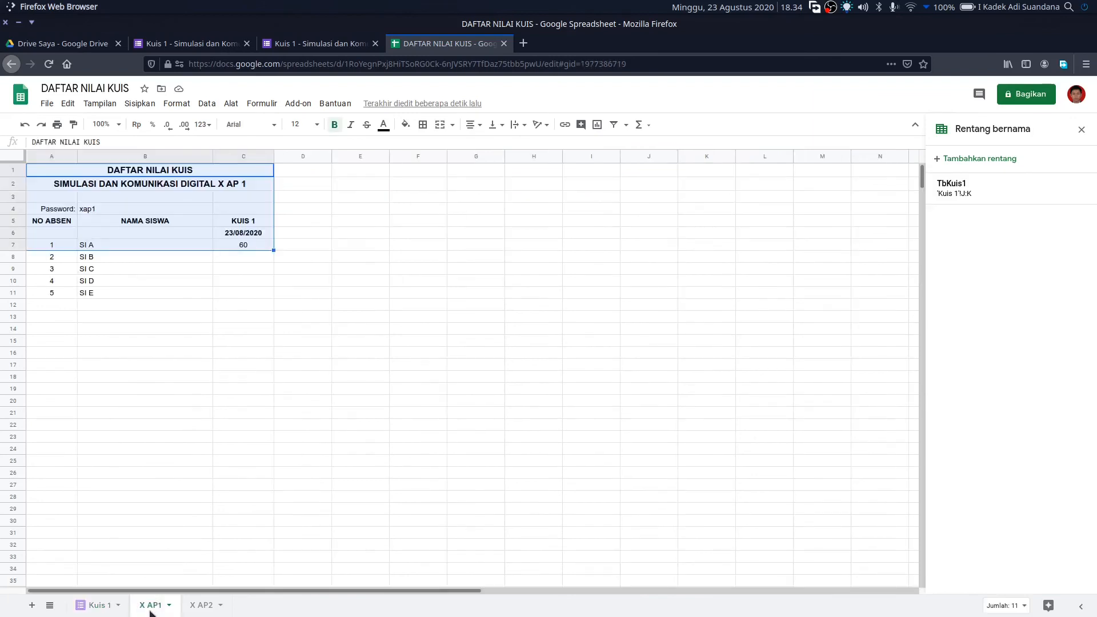
click(438, 460)
click(264, 245)
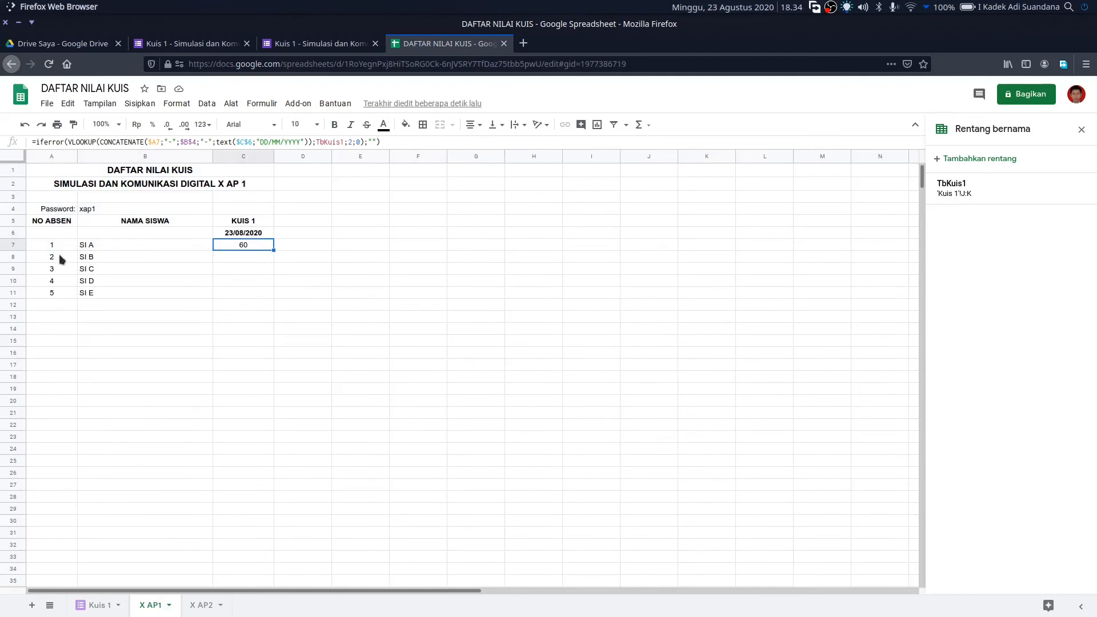
click(53, 245)
click(243, 245)
click(107, 603)
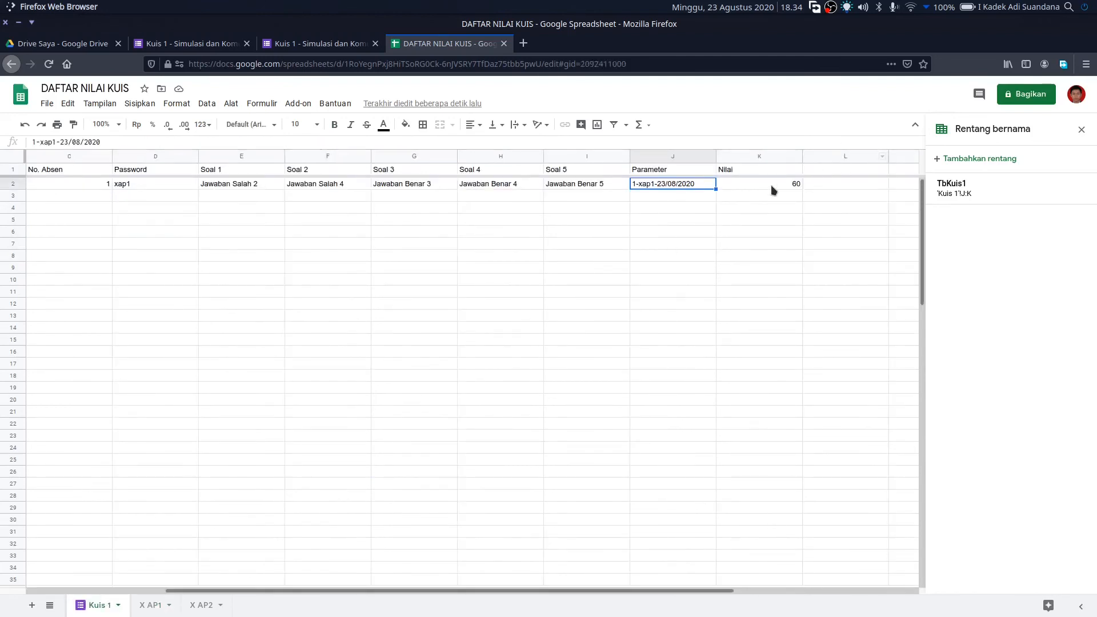
- Close the Kuis 1 form's confirmation page and return to its responses page
click(339, 44)
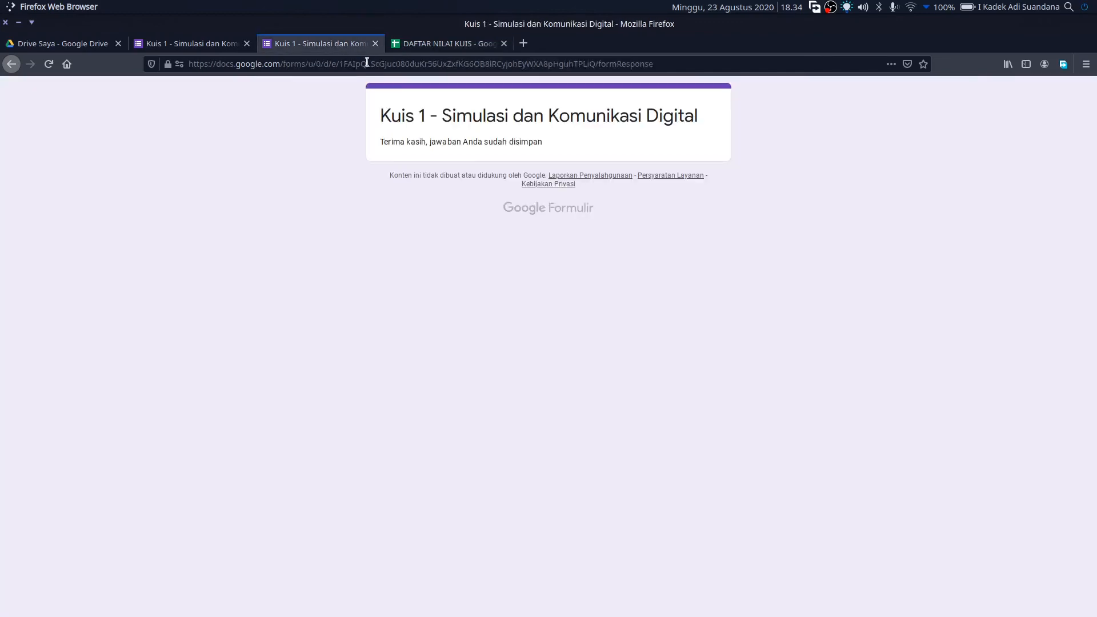
click(376, 44)
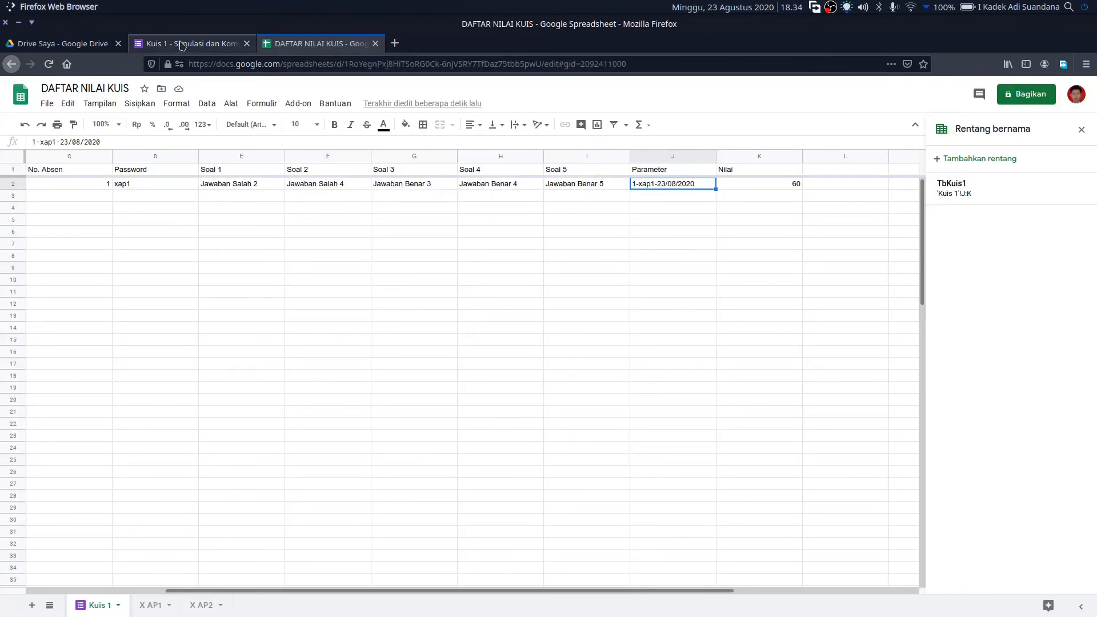
click(184, 43)
- Preview the Kuis 1 form, choose No. Absen 3 and enter the class password
click(927, 98)
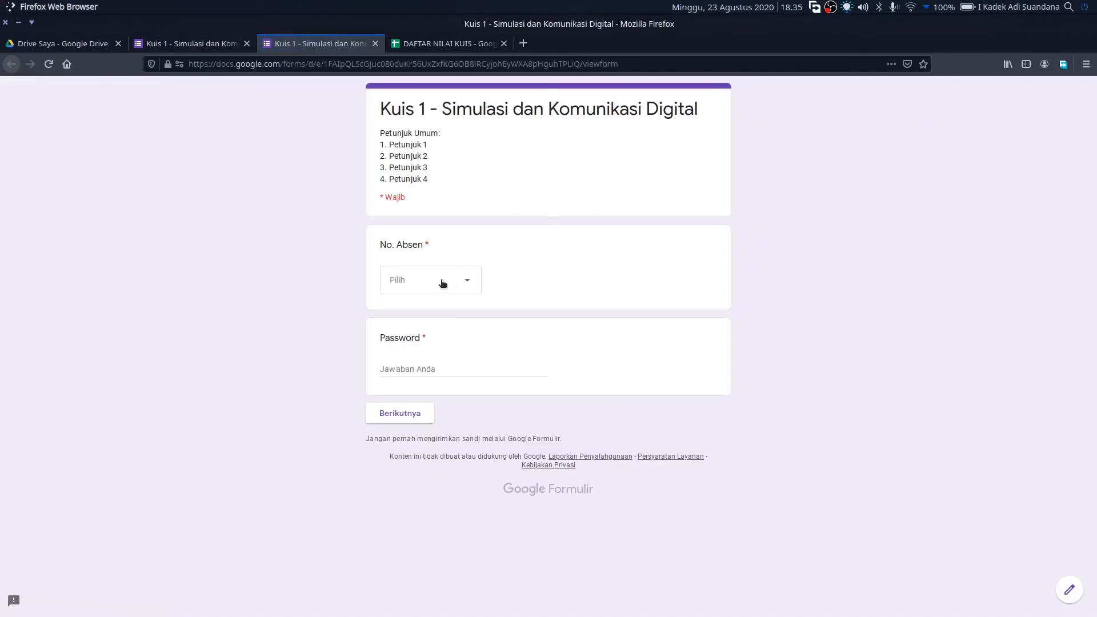
click(443, 284)
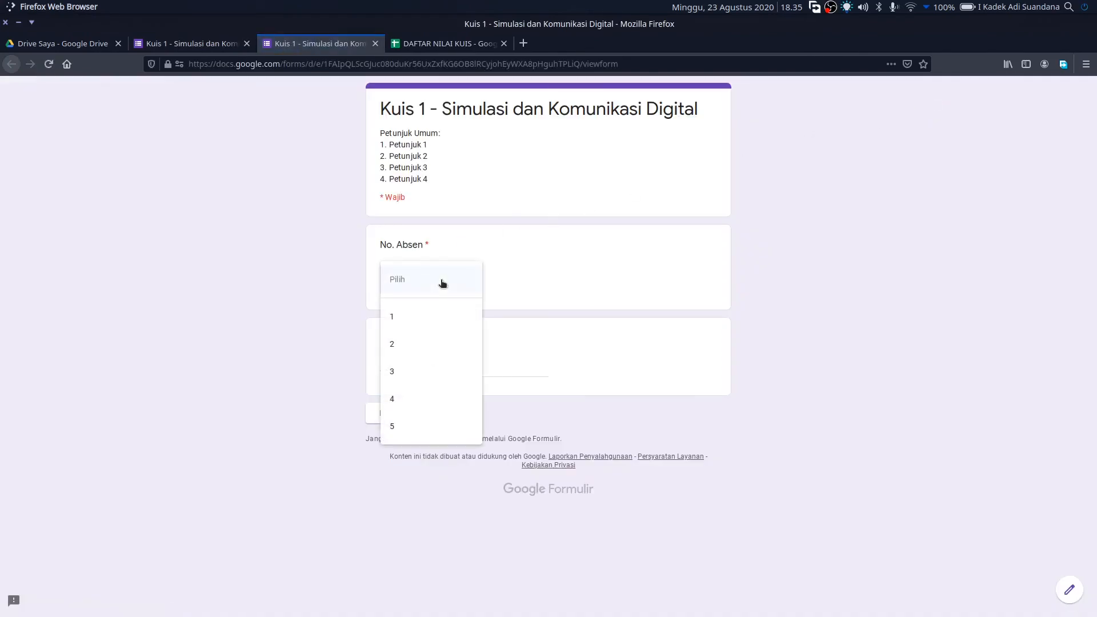
click(420, 379)
click(450, 363)
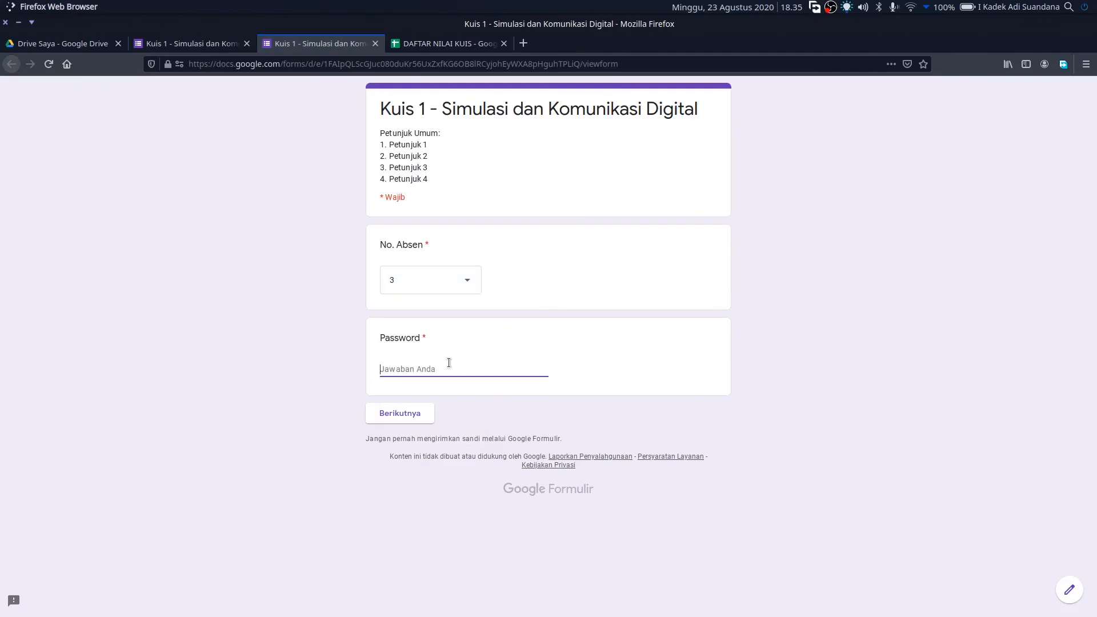
text(xap1)
click(404, 412)
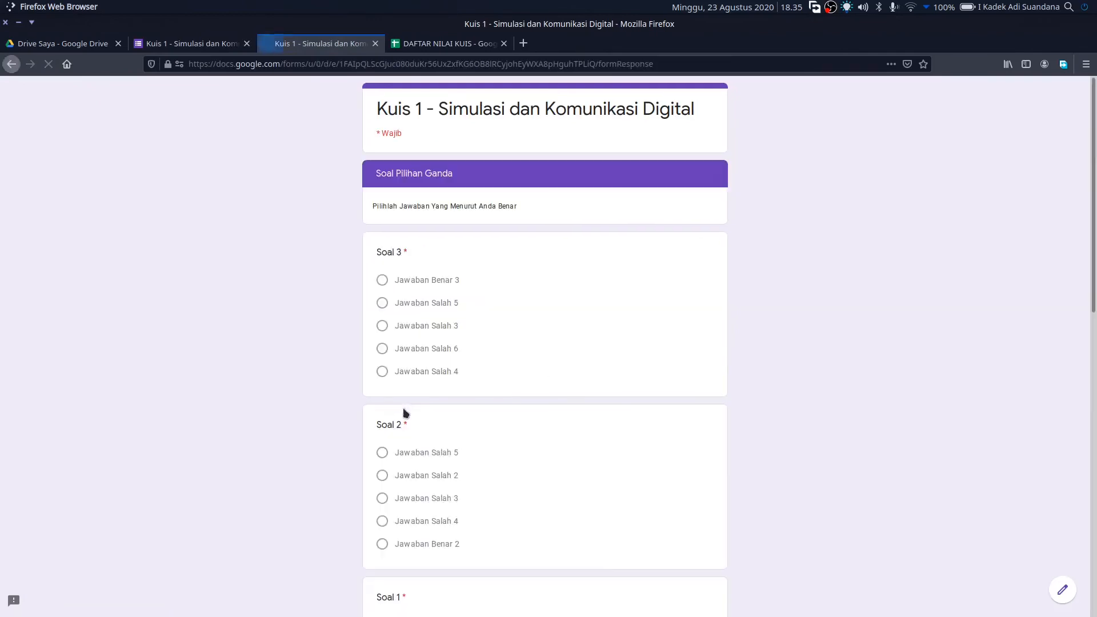
- Answer Soal 3 correctly, Soal 4 and 5 with Jawaban Salah 7, and submit
click(447, 282)
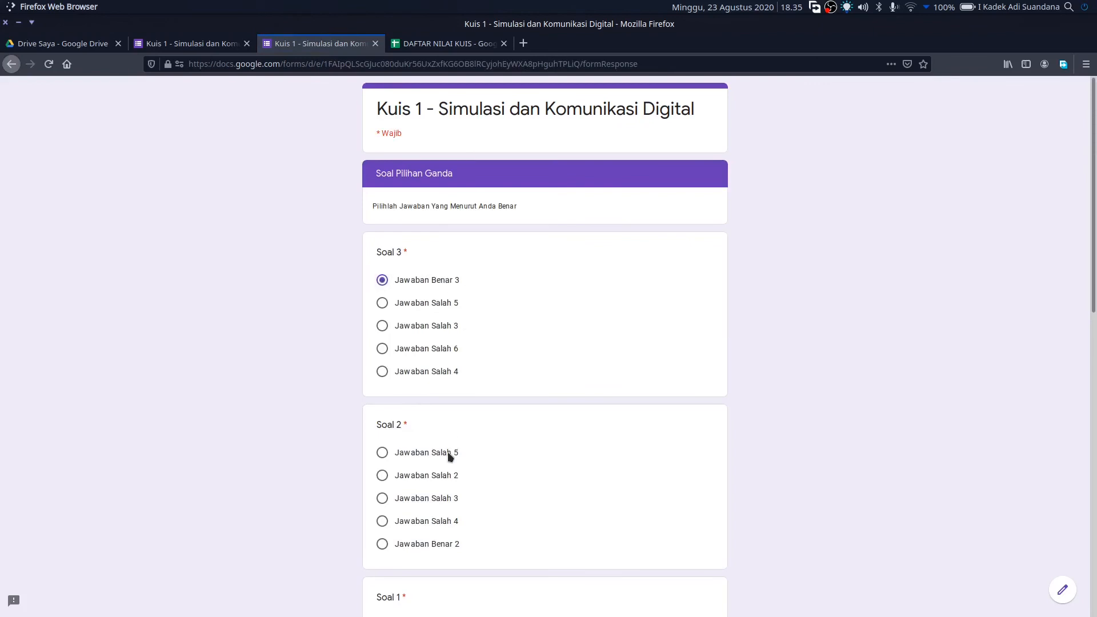
scroll(492, 440, down, 6)
click(434, 390)
scroll(458, 429, down, 3)
click(412, 379)
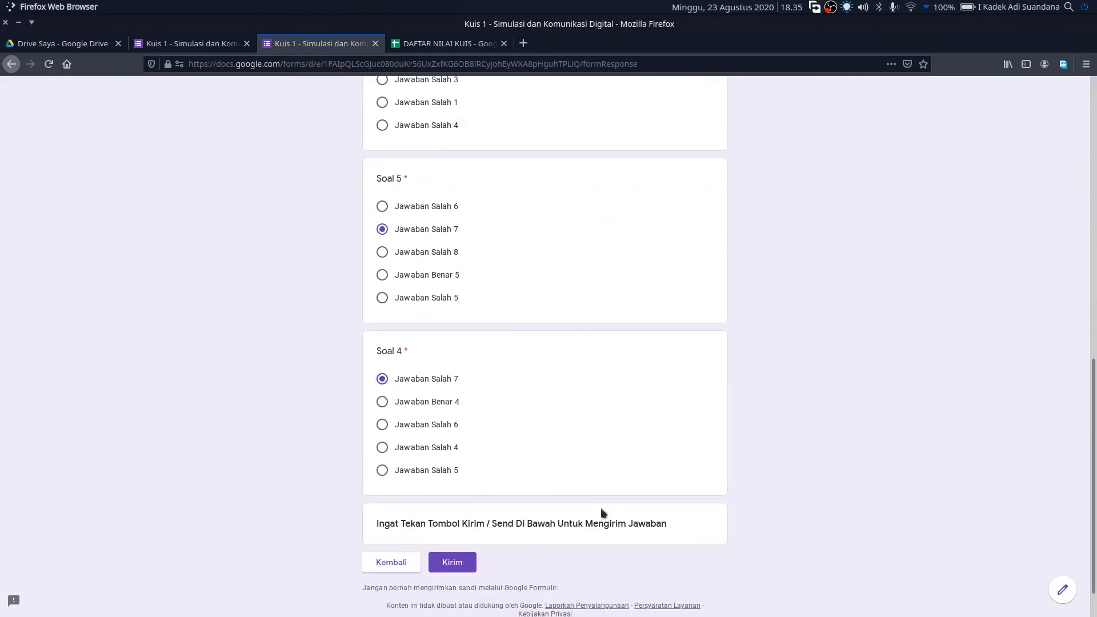
click(465, 563)
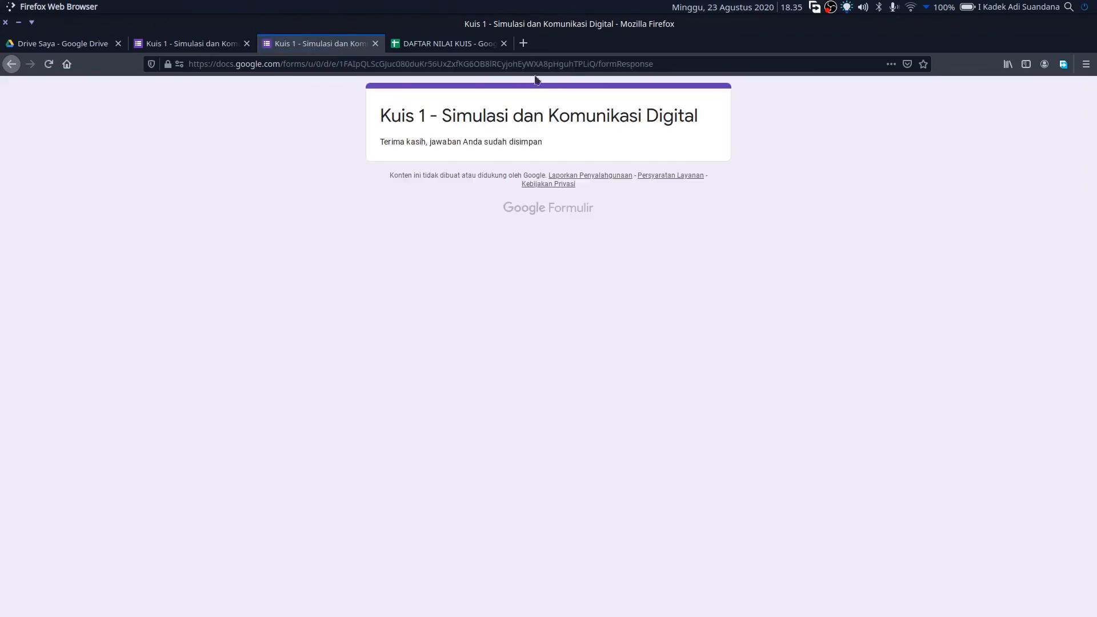
click(471, 45)
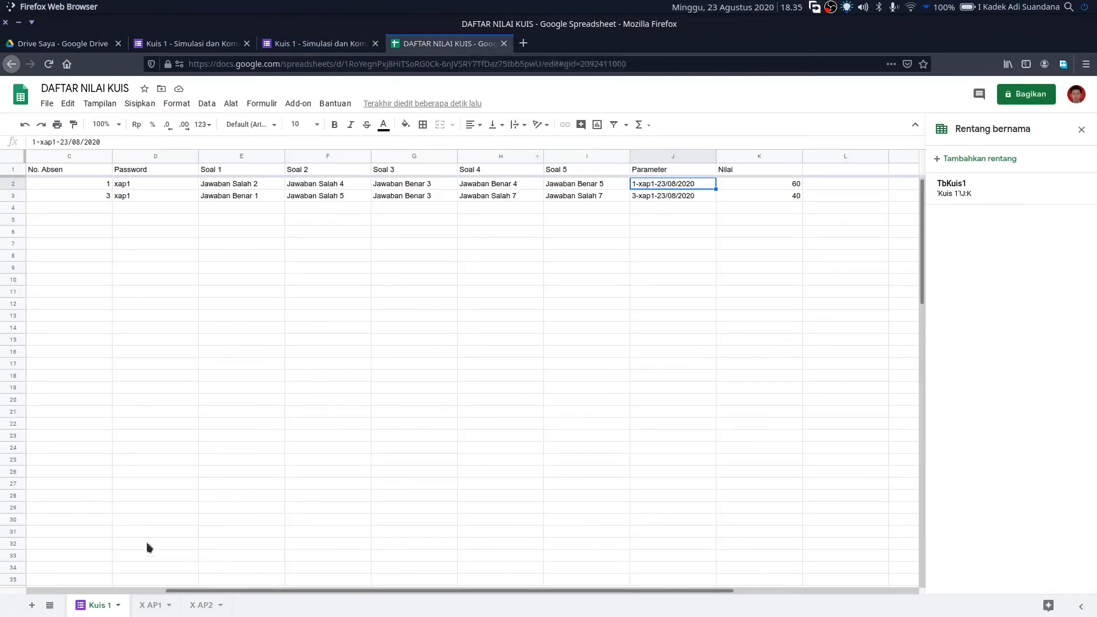
- Confirm the new response scores 40 in K3 and shows as 40 in X AP1's C9
click(769, 196)
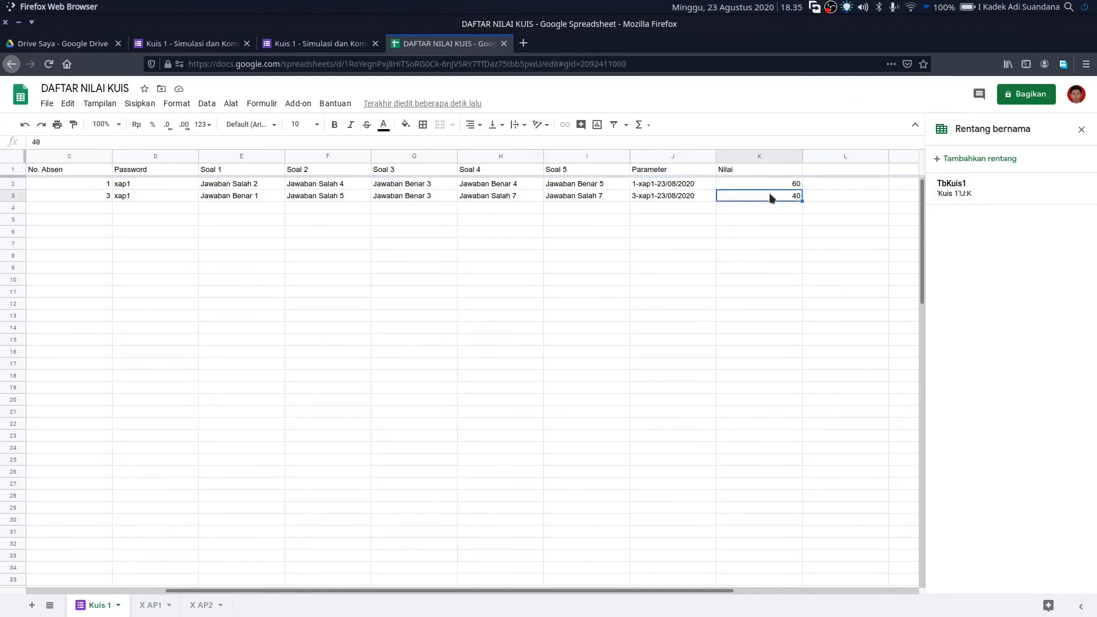
click(150, 605)
click(248, 270)
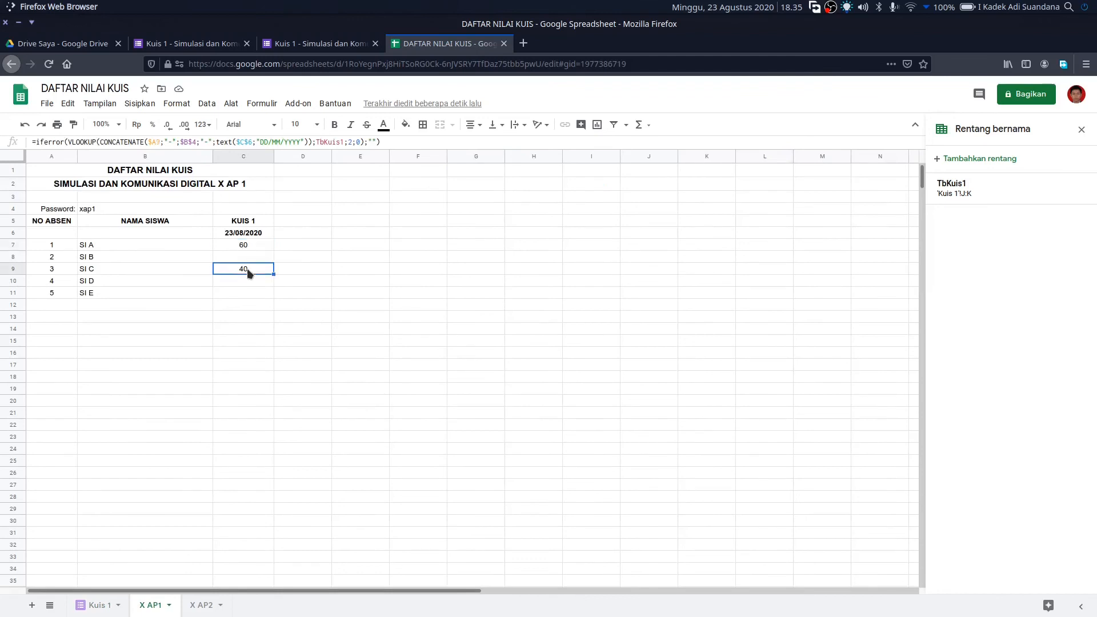
click(49, 272)
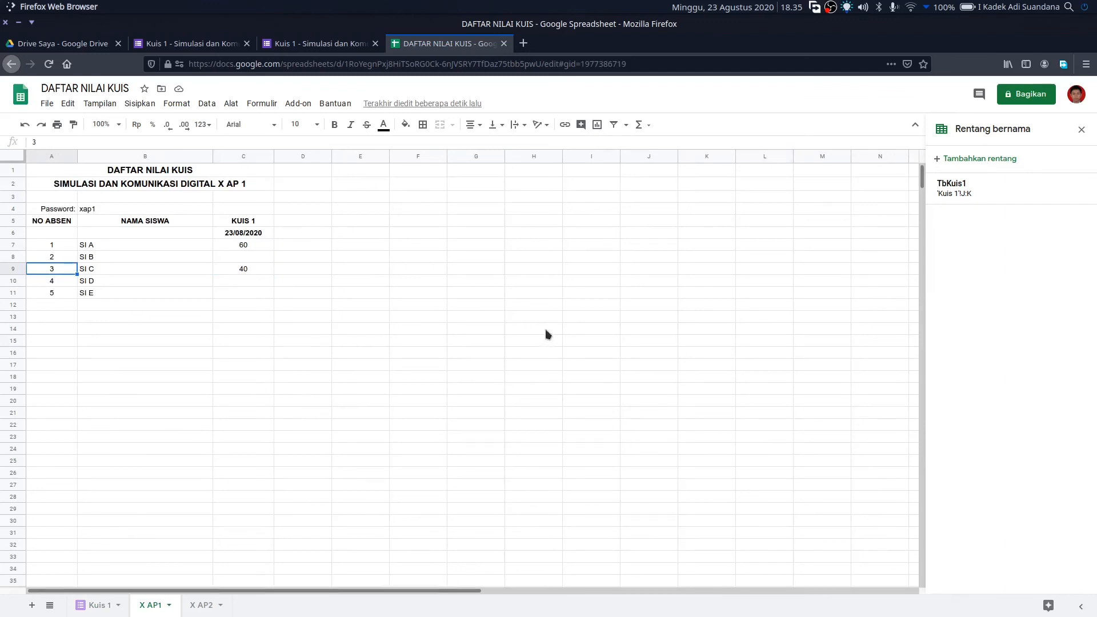
click(204, 605)
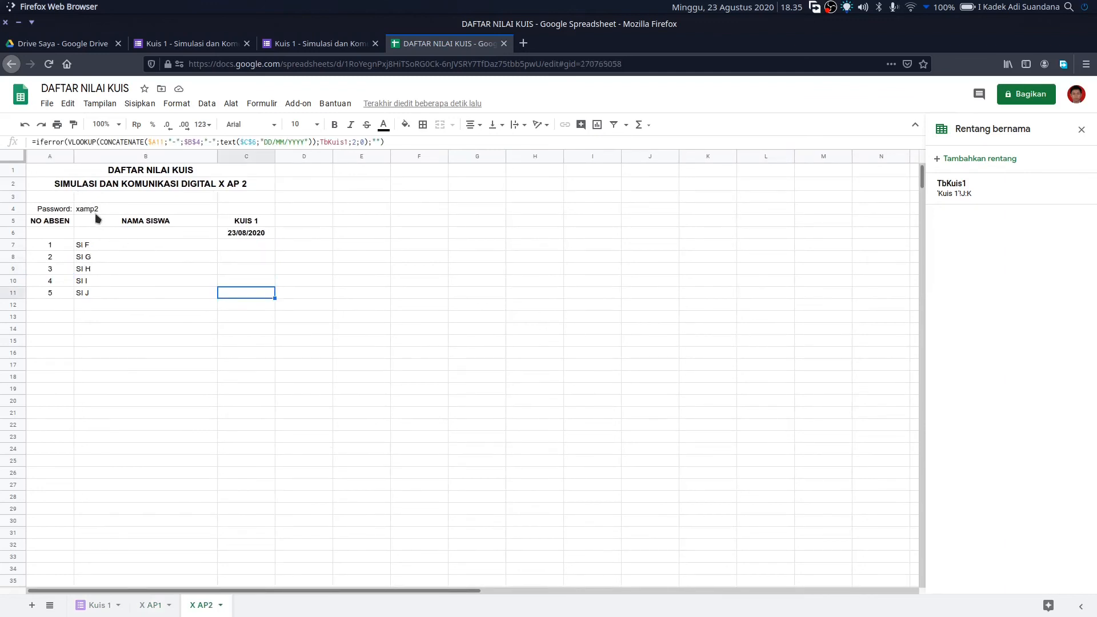
click(312, 48)
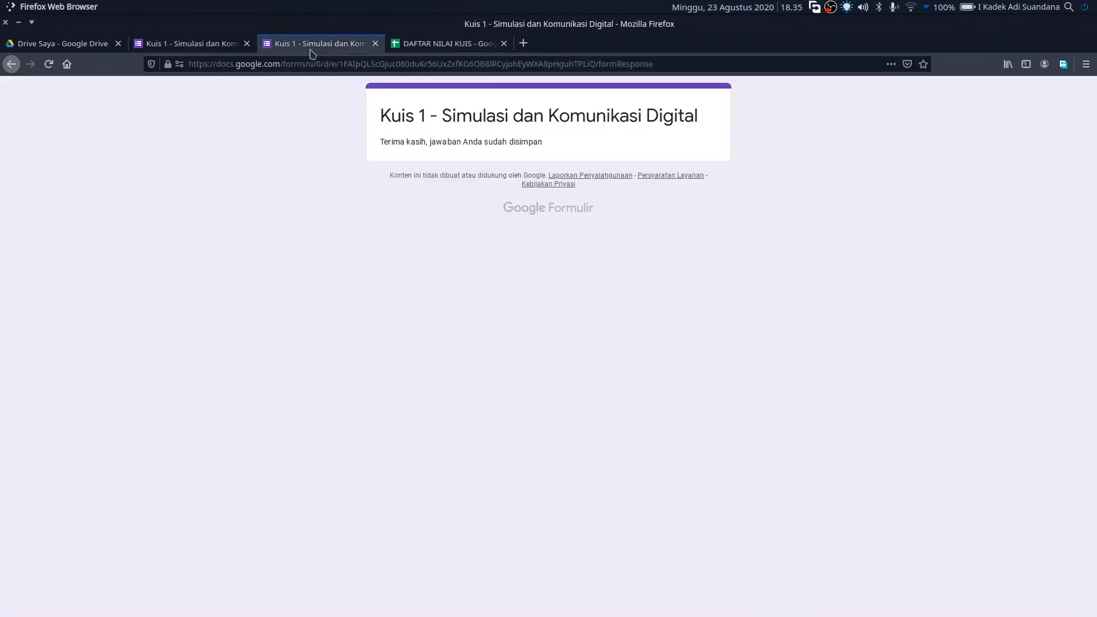
- Reopen the Kuis 1 form preview, choose No. Absen 1 and enter the class password
click(375, 44)
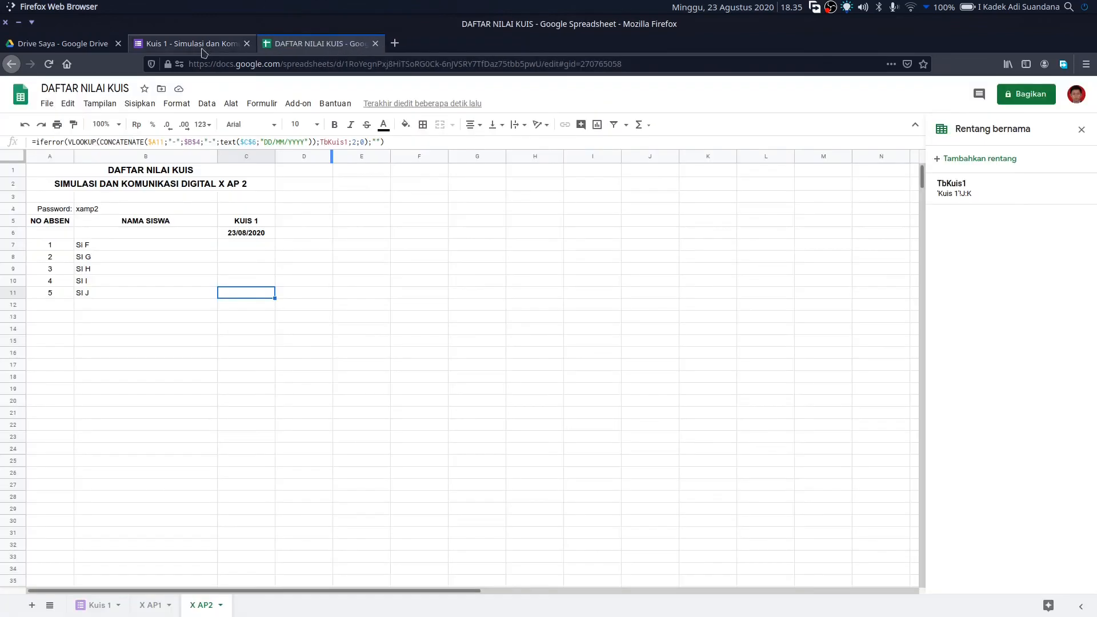
click(202, 50)
click(926, 96)
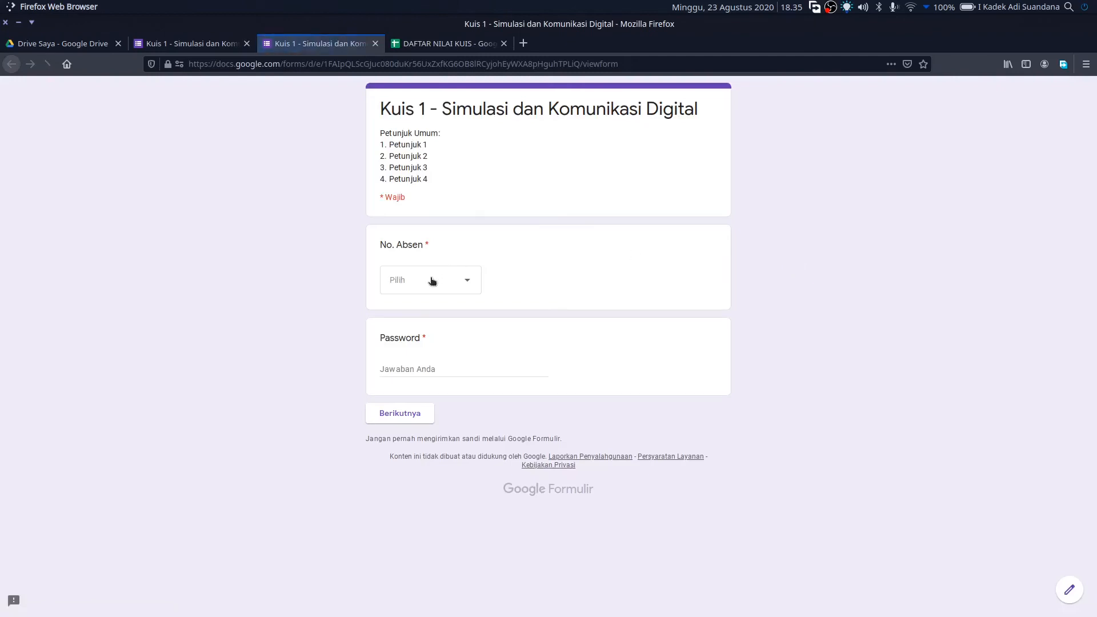
click(433, 281)
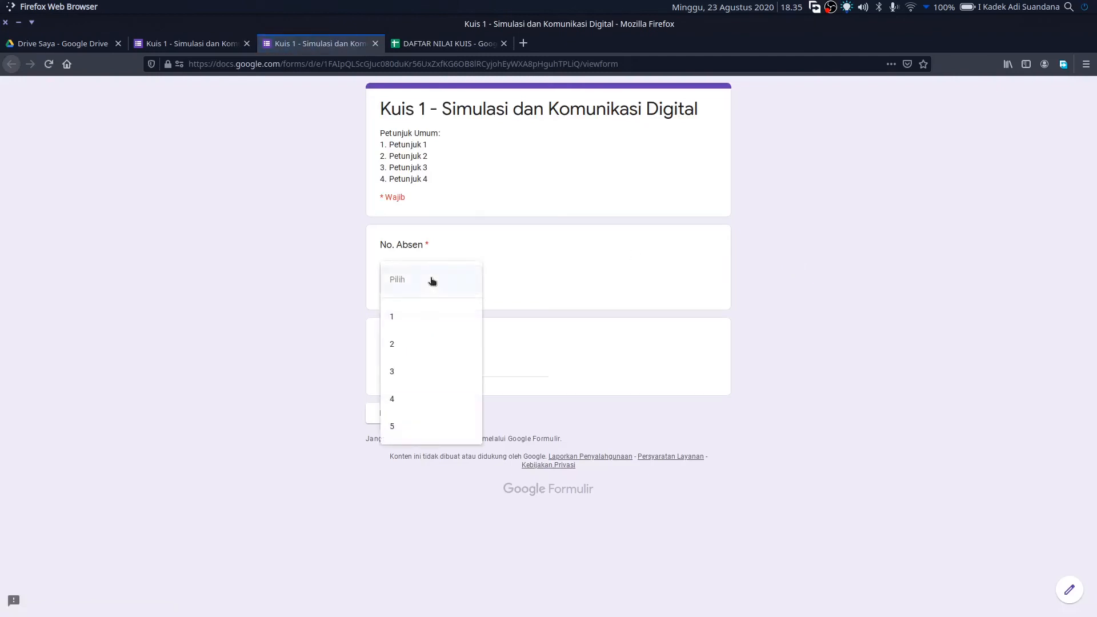
click(431, 323)
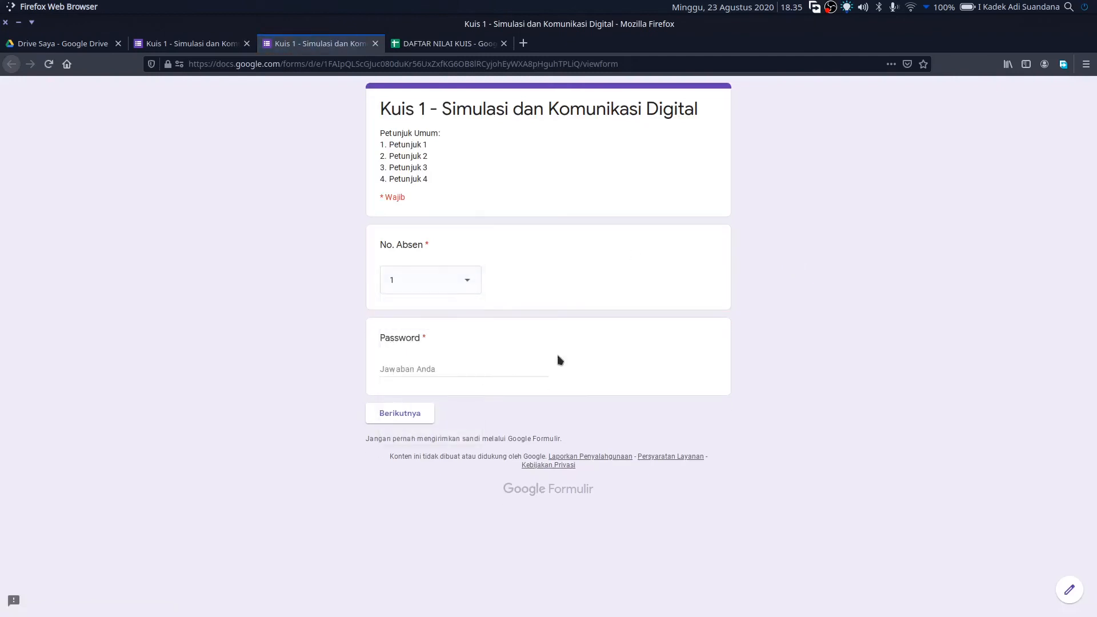
click(468, 363)
text(sandi)
click(423, 413)
- Answer Soal 5 with Jawaban Salah 7, pick answers for Soal 3 and 4, and submit
click(430, 280)
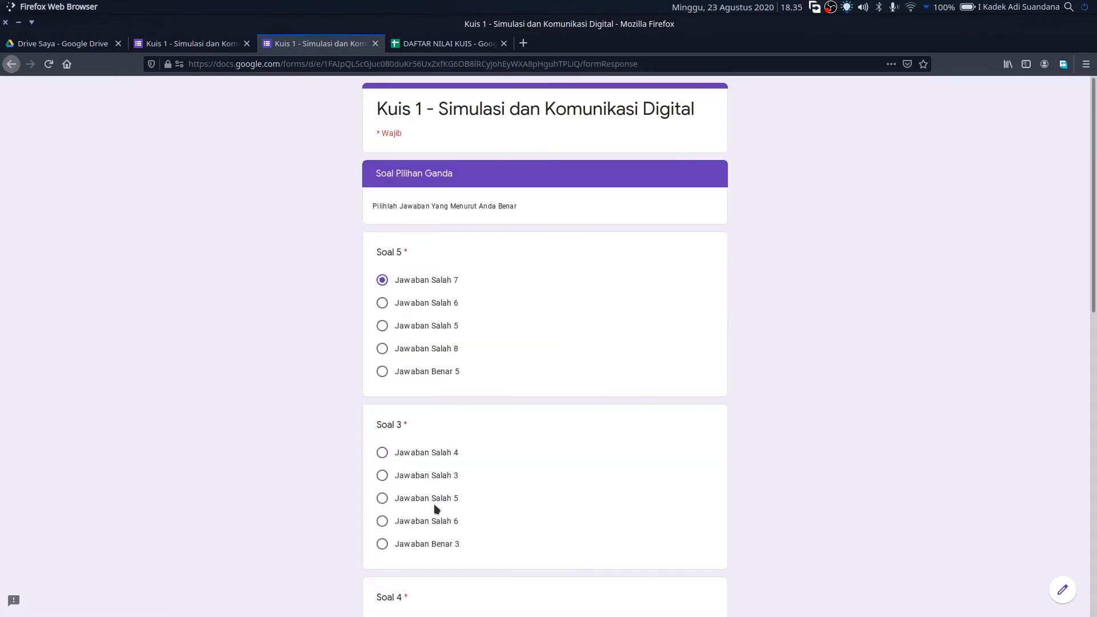
scroll(436, 509, down, 7)
click(411, 200)
scroll(490, 451, down, 4)
click(423, 205)
click(451, 516)
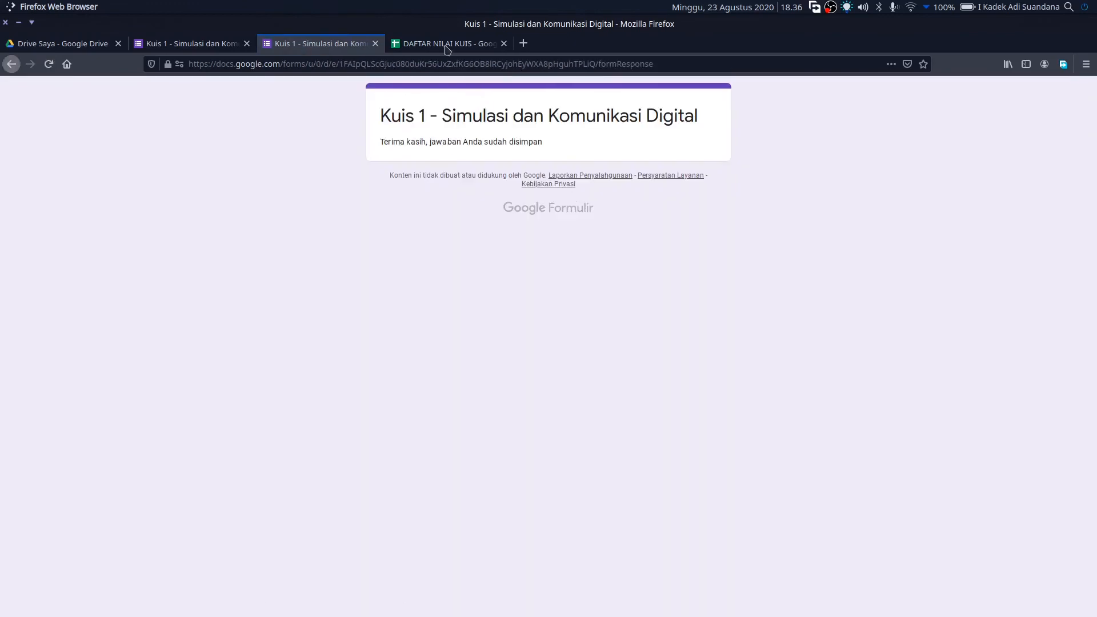
click(450, 46)
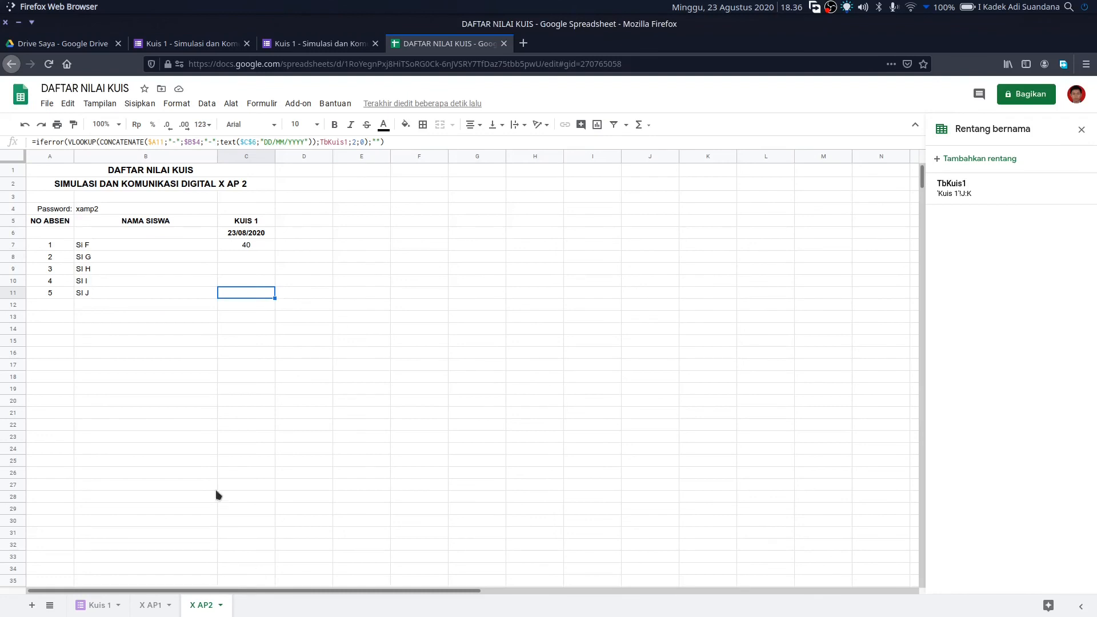
- Inspect the IFERROR/VLOOKUP formula behind SI F's 40 in X AP2's C7, then reload the live form
click(241, 248)
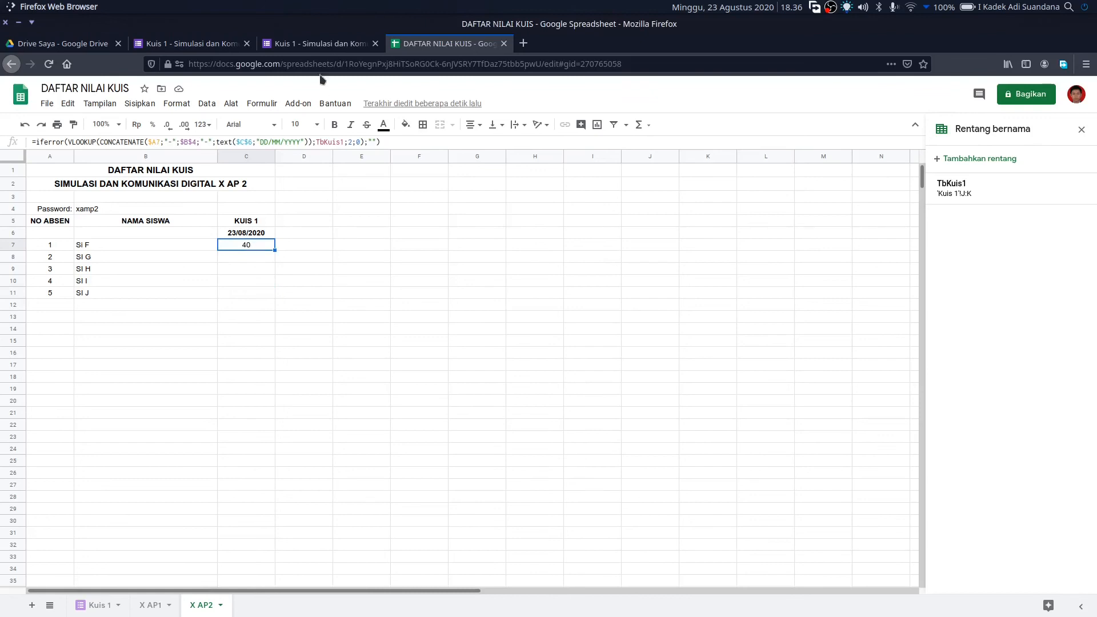
click(376, 43)
click(189, 45)
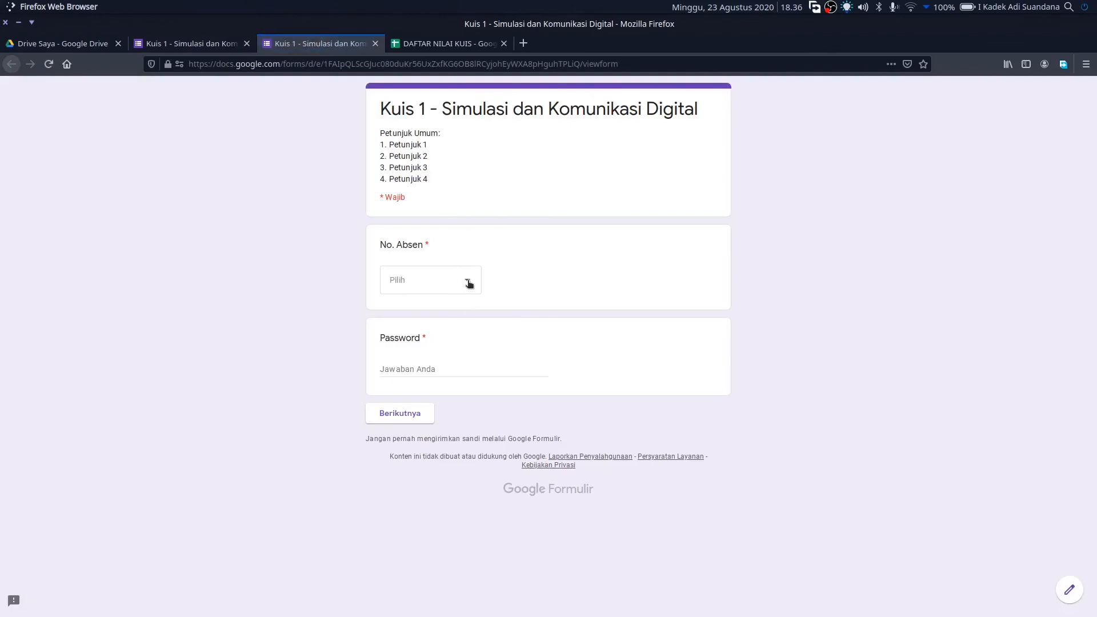
- Choose No. Absen 5 and enter the class password
click(469, 282)
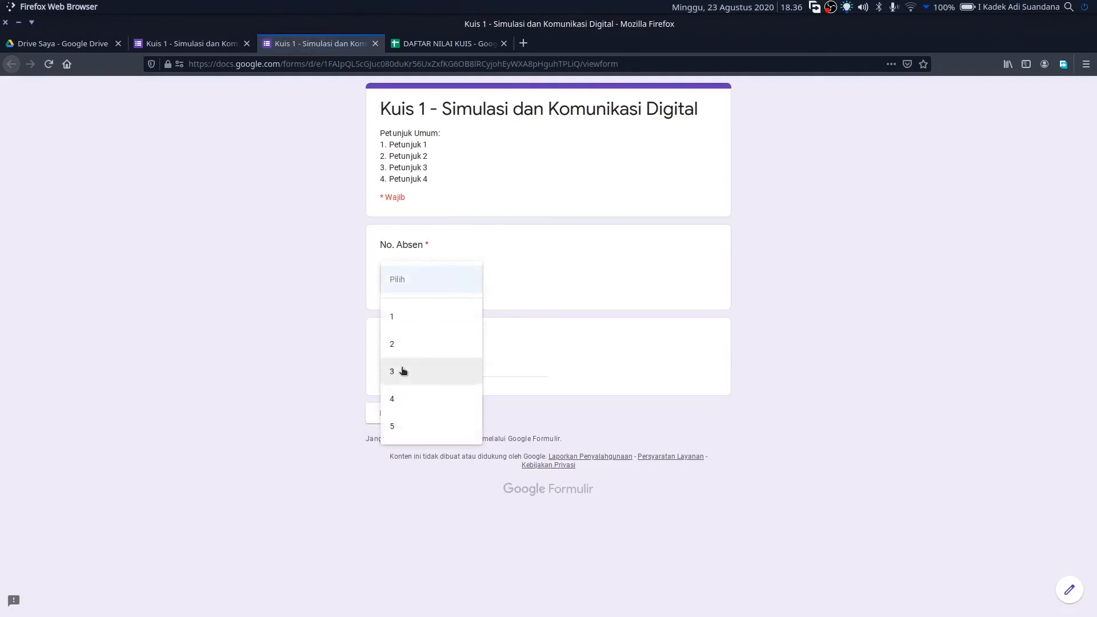
click(445, 431)
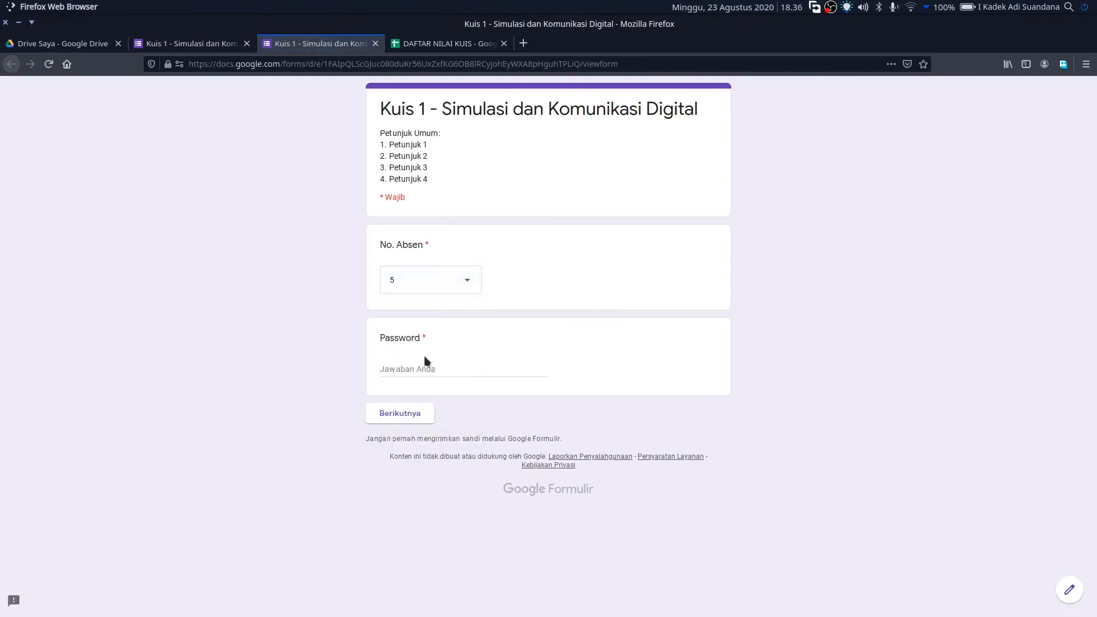
click(426, 370)
text(xamp2)
click(403, 413)
- Answer Soal 1 correctly, Soal 4 with Jawaban Salah 4, pick Soal 2, 3, 5, and submit
click(436, 280)
scroll(440, 311, down, 3)
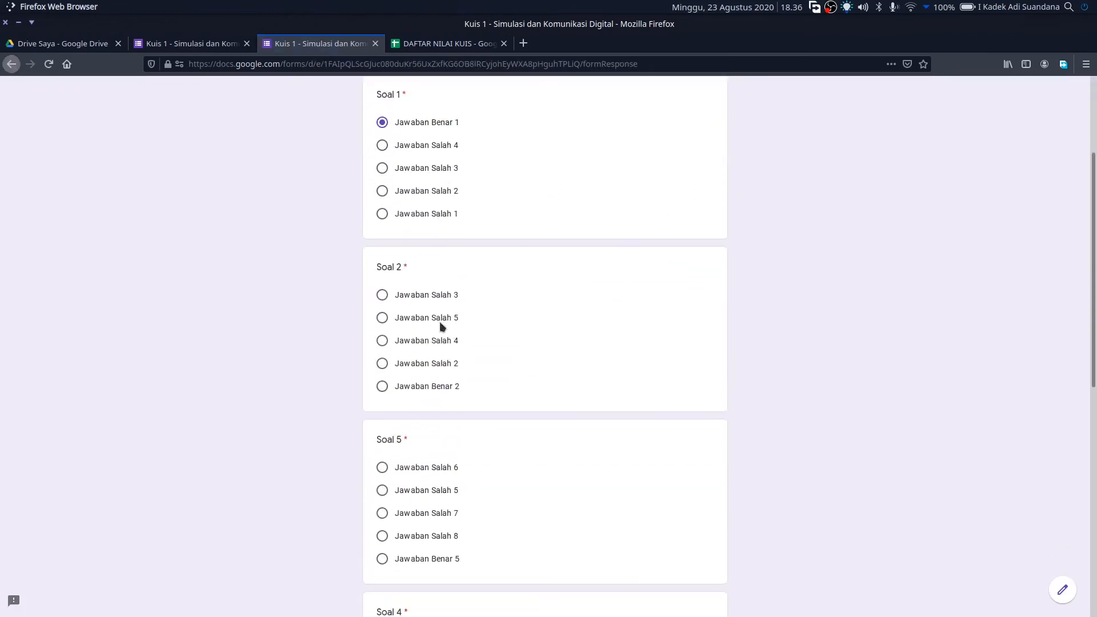
click(436, 295)
click(445, 467)
scroll(498, 466, down, 2)
click(426, 555)
scroll(435, 514, down, 5)
click(448, 424)
click(451, 561)
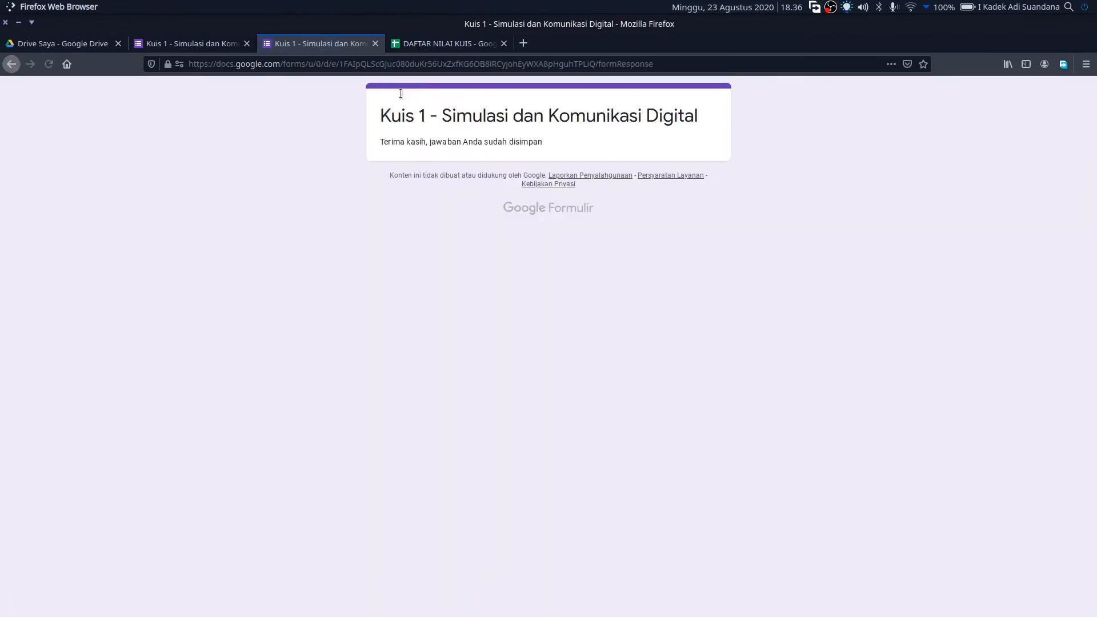
click(454, 45)
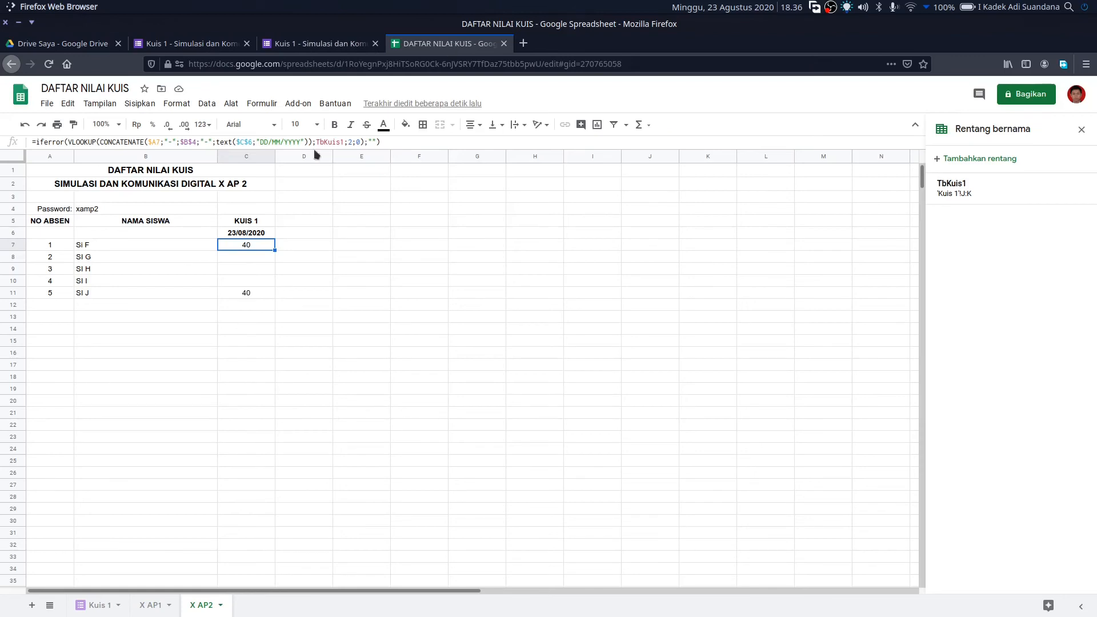
click(261, 296)
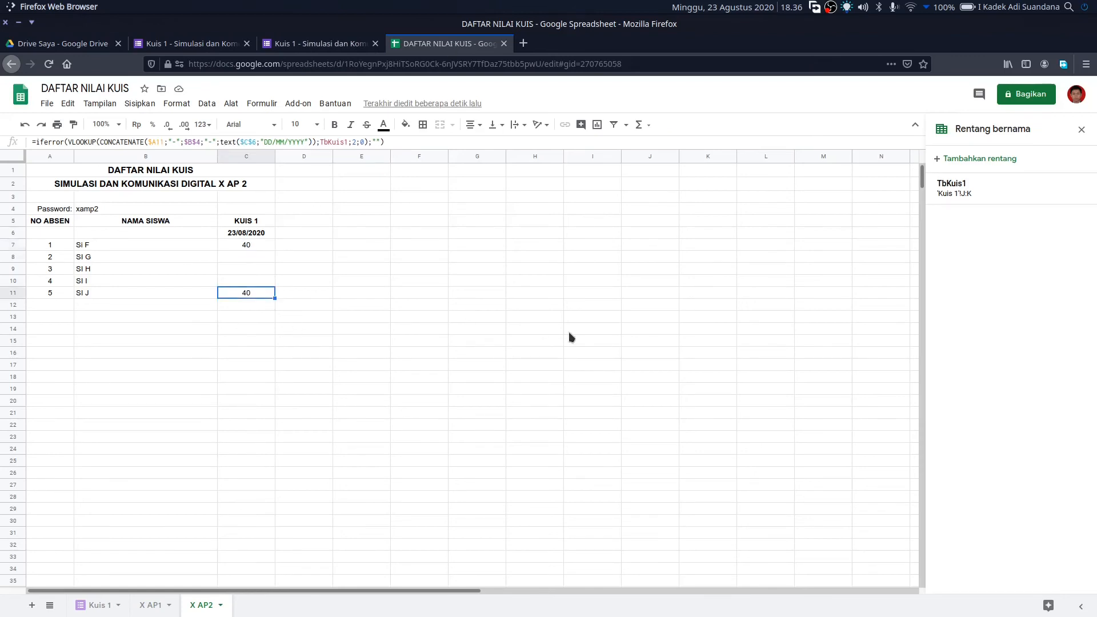